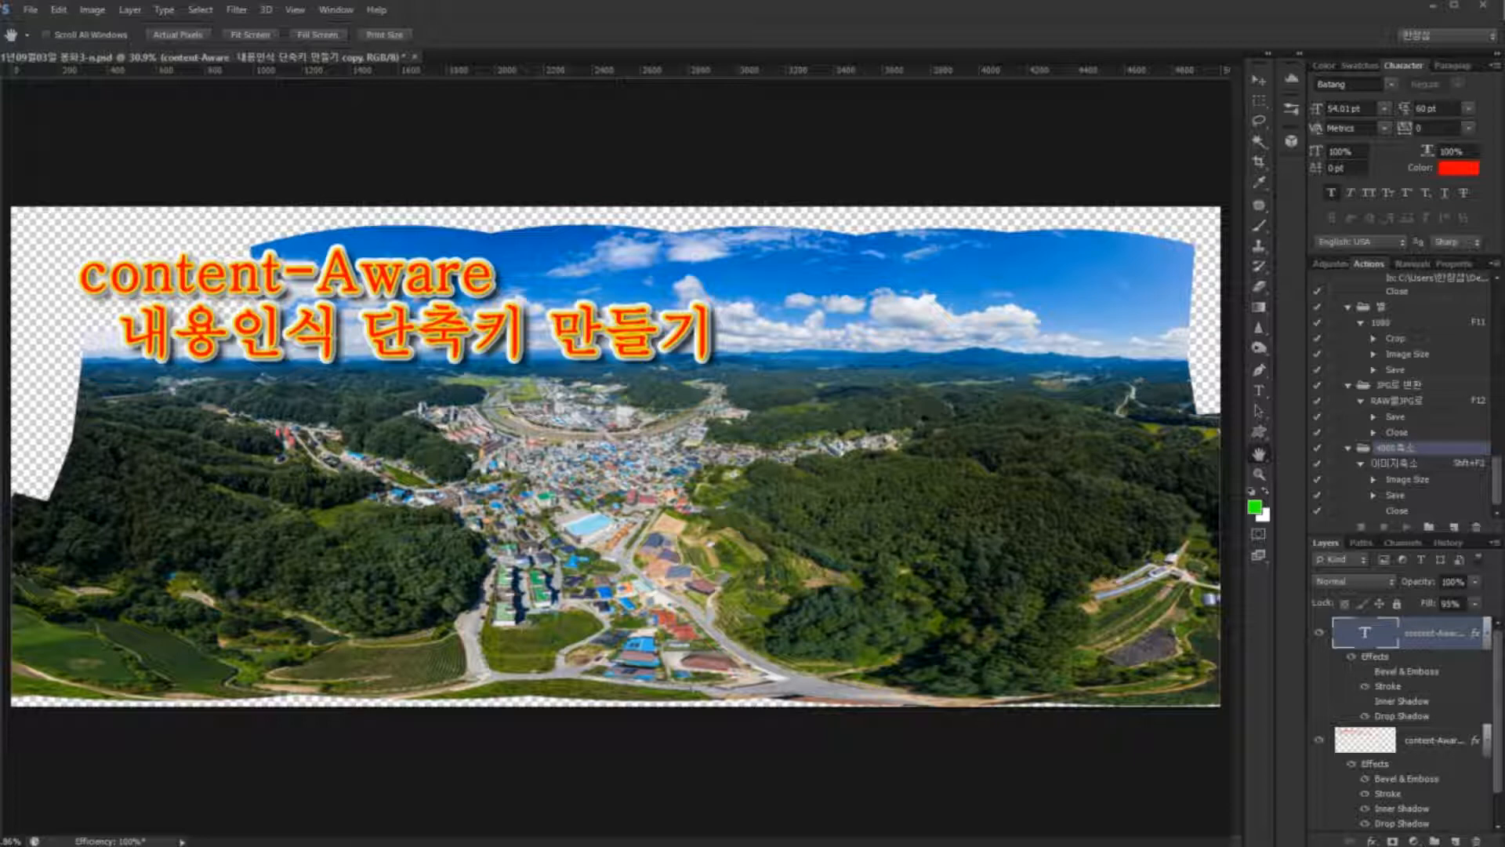
Step: Hide the two content-Aware title layers above the panorama and activate the Patch tool
click(1320, 633)
click(1319, 740)
key(j)
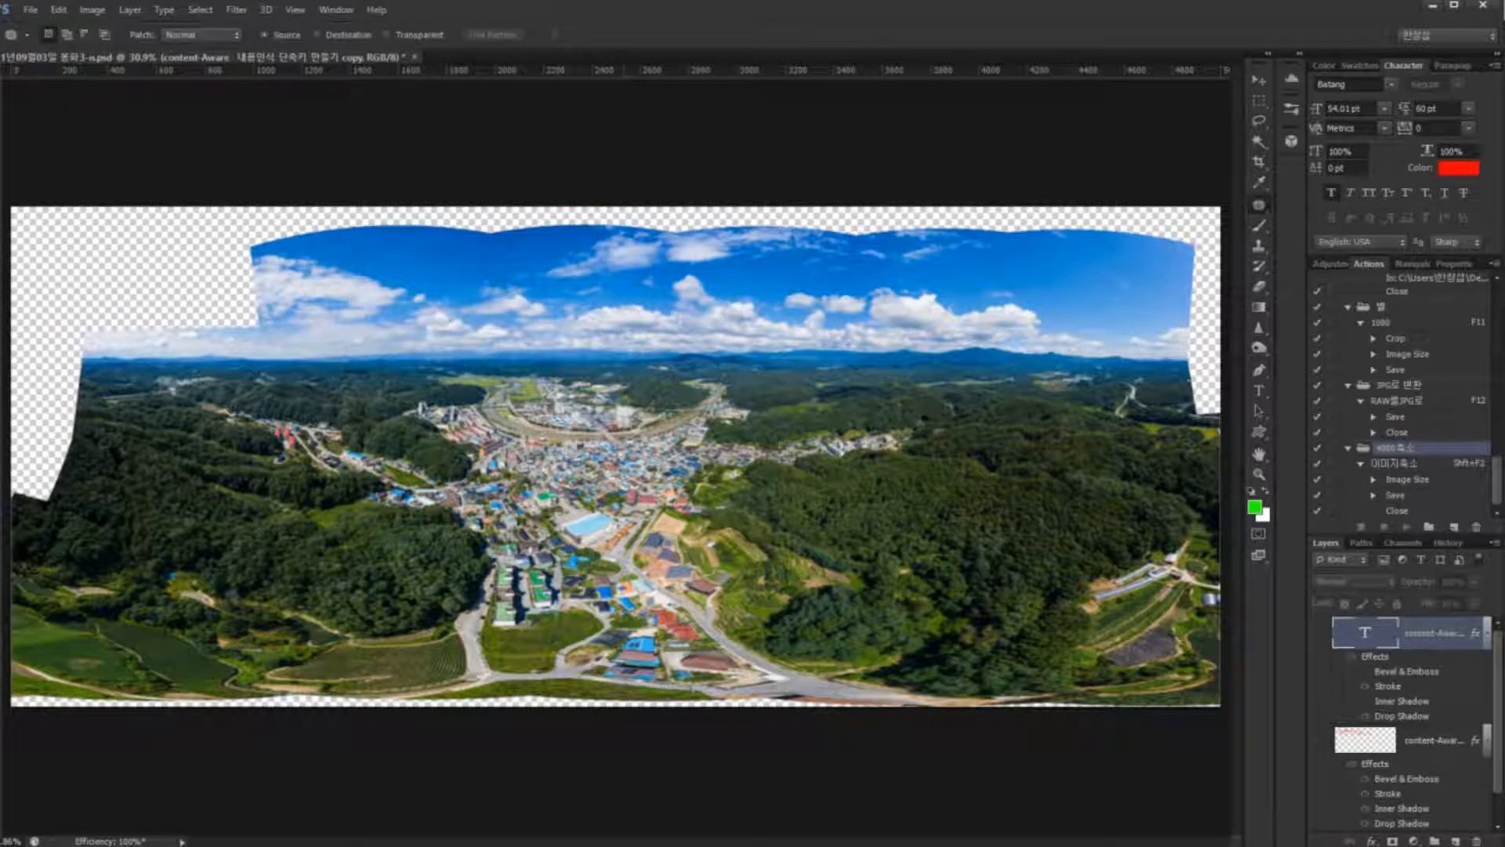
Step: Outline a transparent gap along the upper sky edge with the Patch tool and make Layer 3 the active layer
mouse_move(366, 206)
mouse_down()
mouse_move(367, 232)
mouse_move(497, 259)
mouse_move(551, 208)
mouse_move(367, 205)
mouse_up()
click(58, 9)
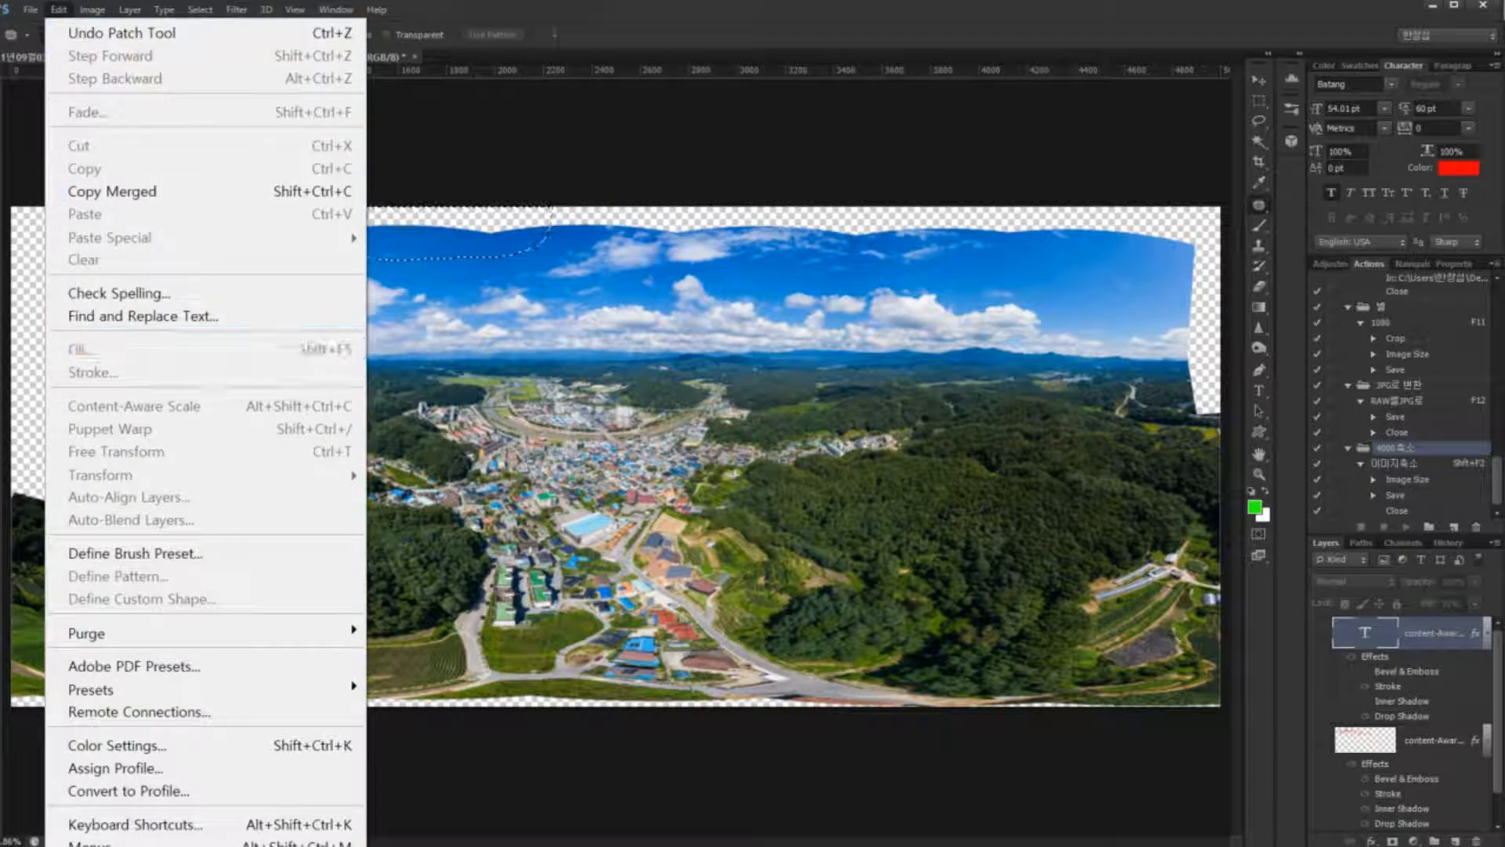
key(Escape)
scroll(1411, 761, down, 2)
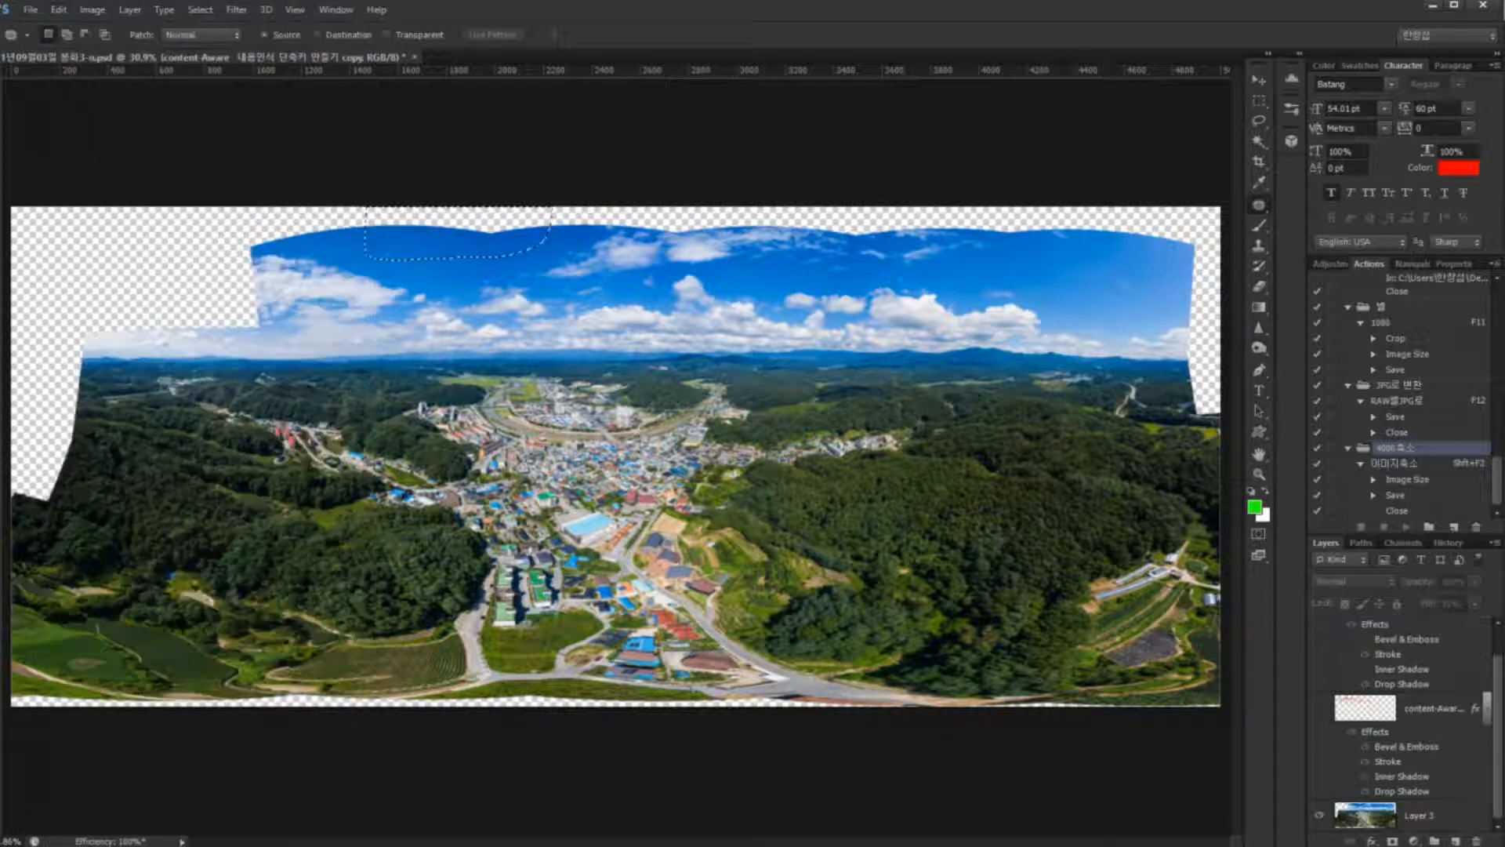
click(1420, 815)
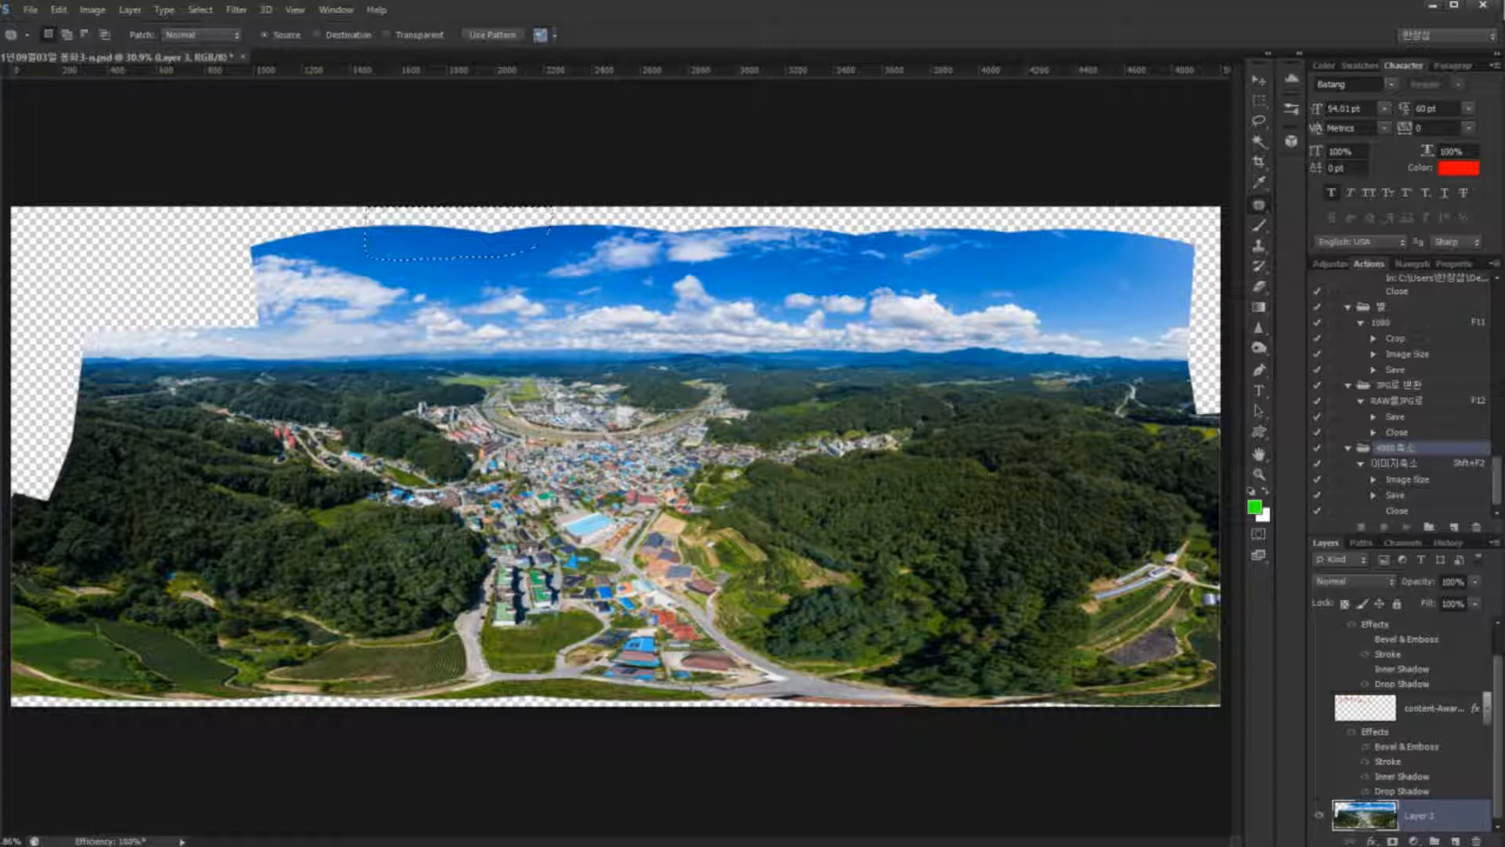
Step: Fill the outlined sky gap on Layer 3 using Content-Aware contents, Normal mode and 100% opacity
key(alt+e)
key(Down)
key(Down)
key(Down)
key(Down)
key(Down)
key(Down)
key(Down)
key(Down)
key(Down)
key(Down)
key(Down)
key(Down)
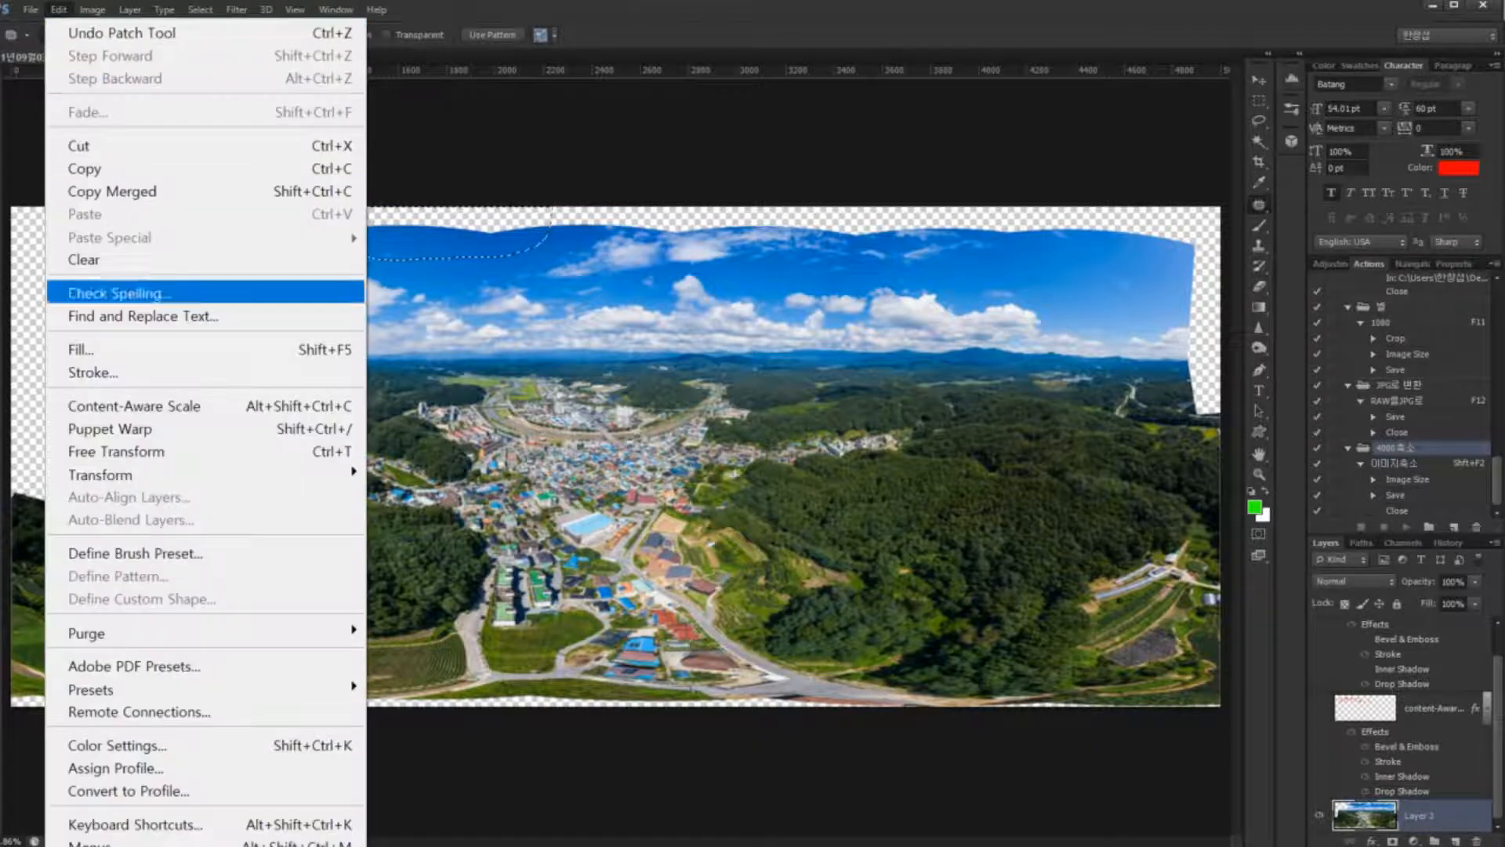
key(Return)
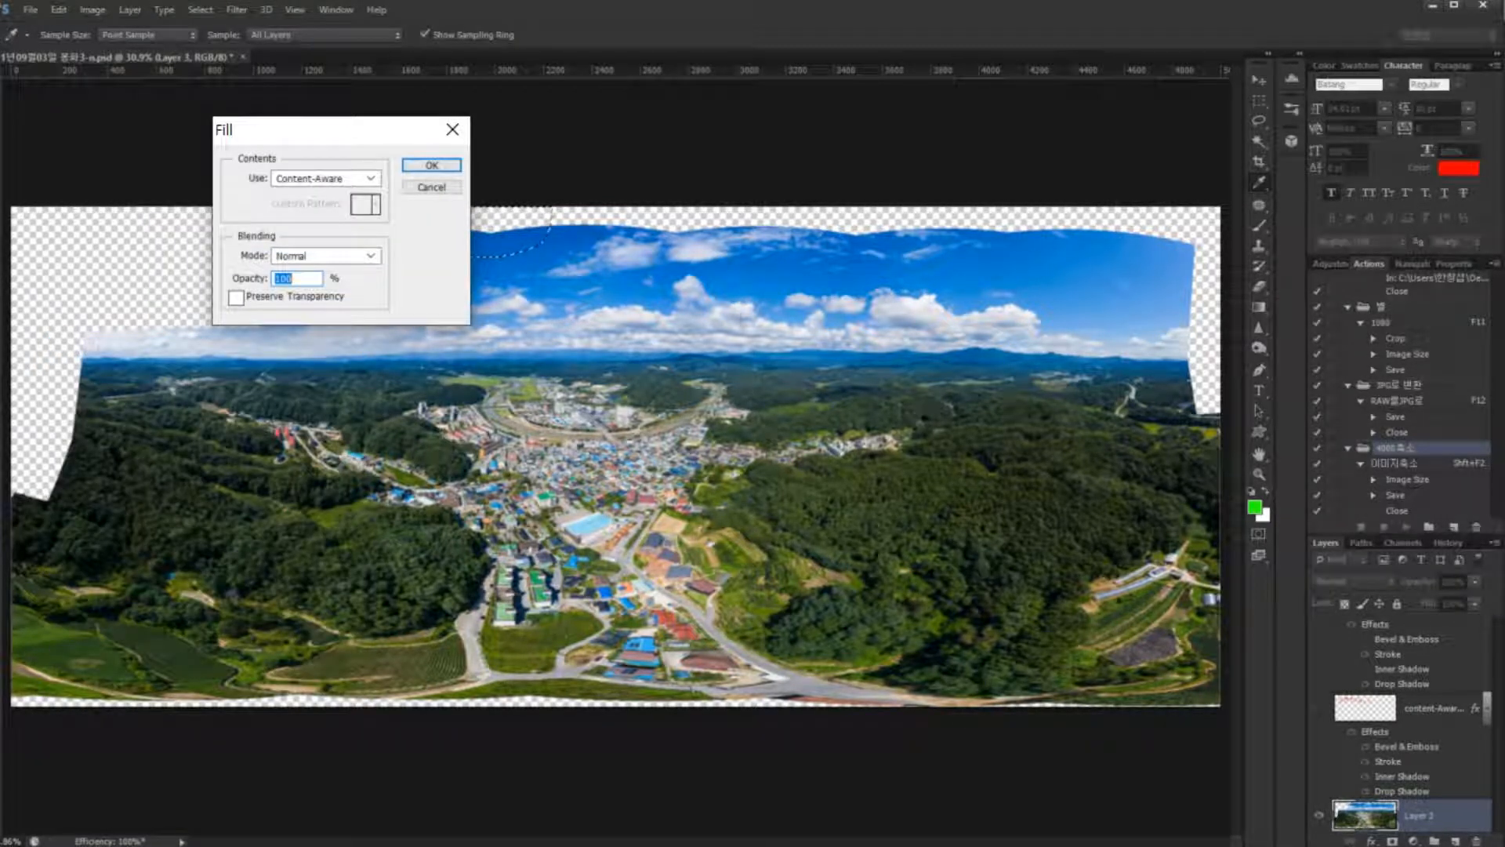
key(Return)
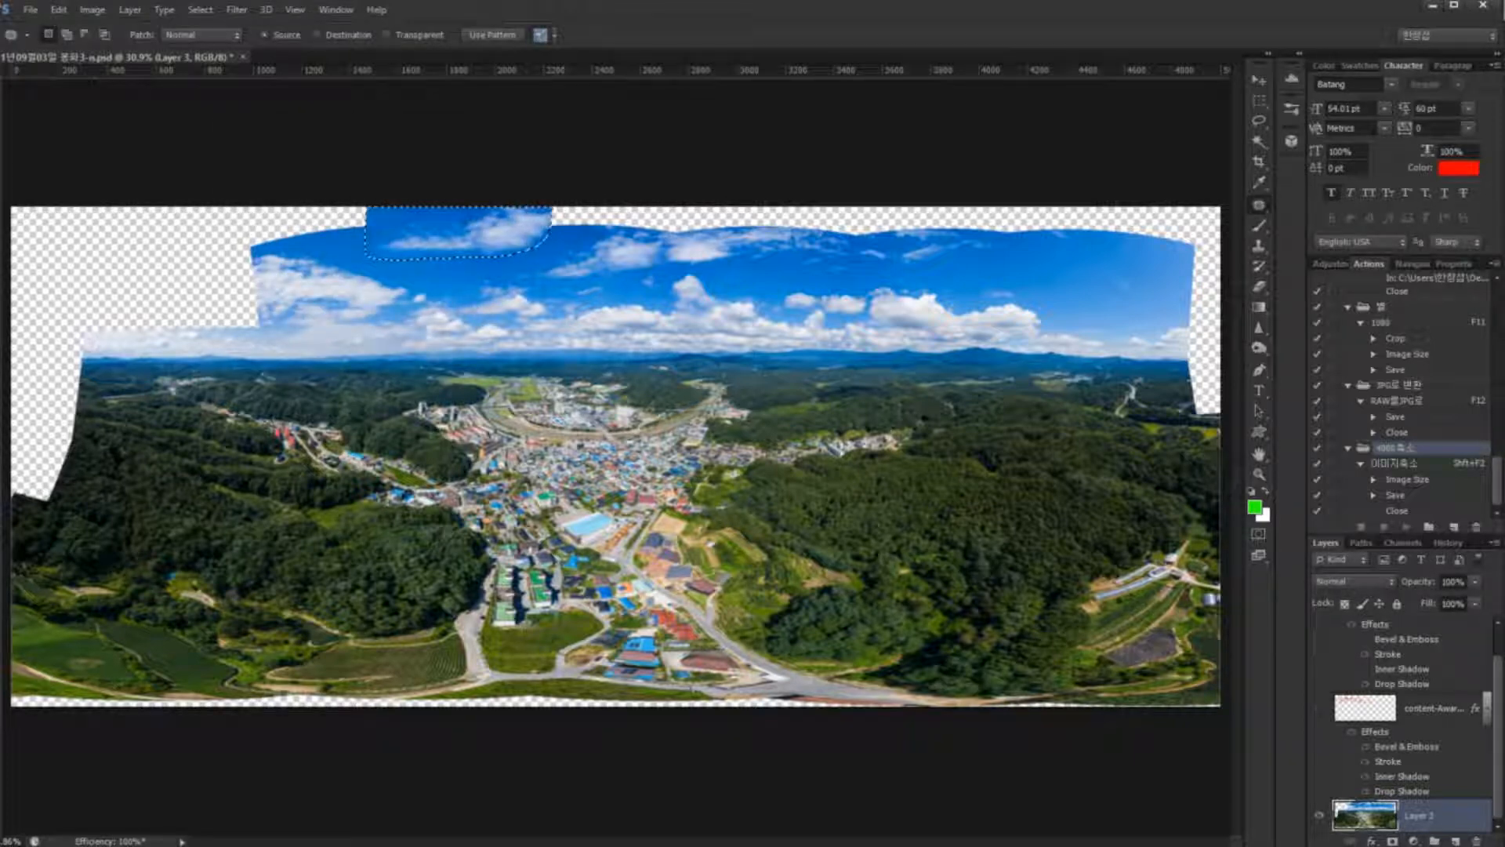
Step: Clear the selection and undo the content-aware fill of the sky gap
key(ctrl+d)
key(ctrl+d)
key(ctrl+alt+z)
key(ctrl+alt+z)
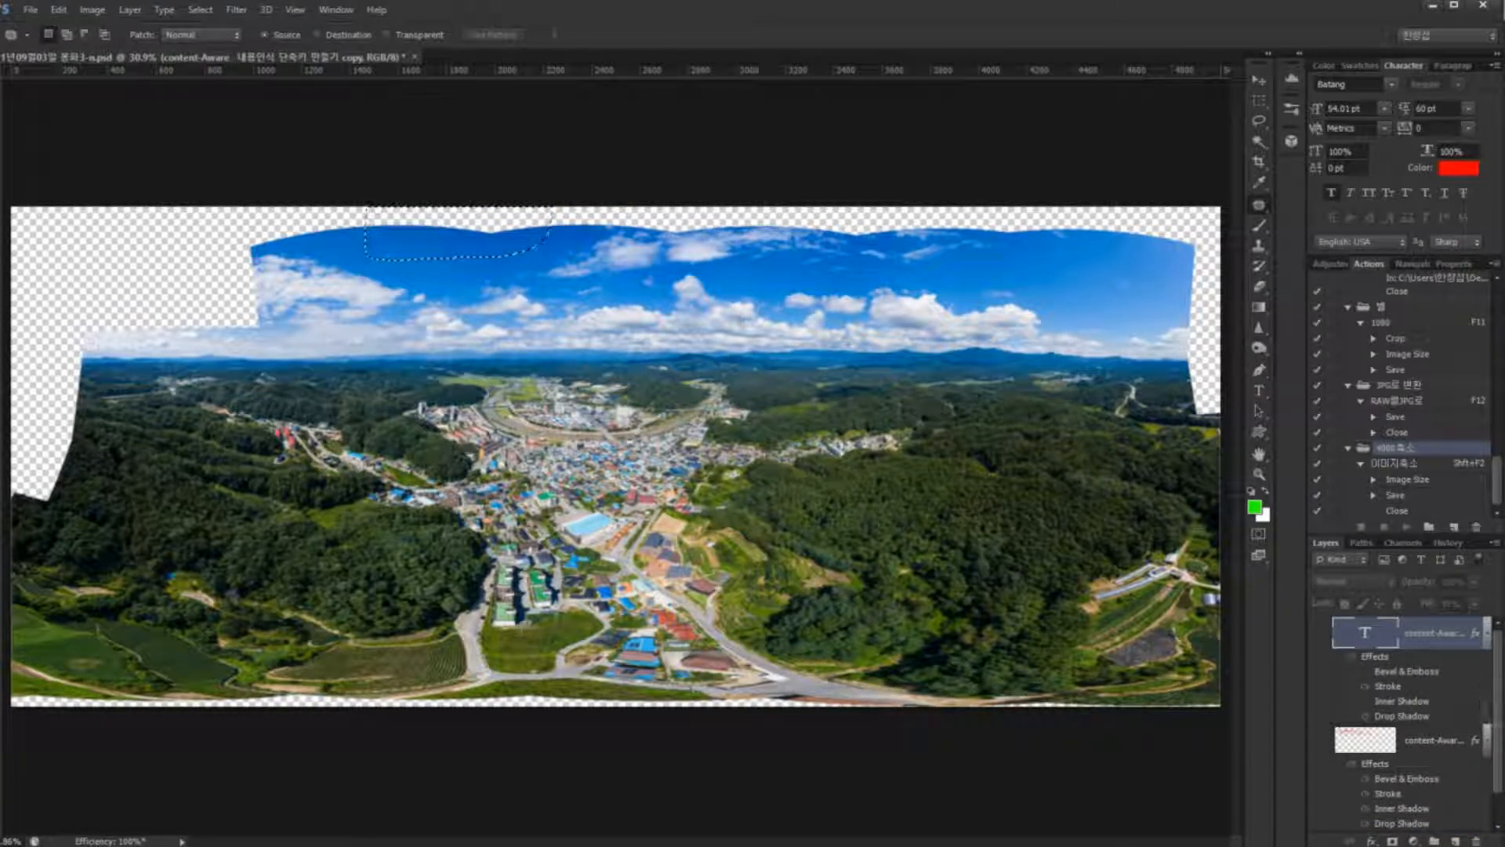
Step: Make Layer 3 the active layer and clear the remaining selection above the sky
scroll(1409, 729, down, 2)
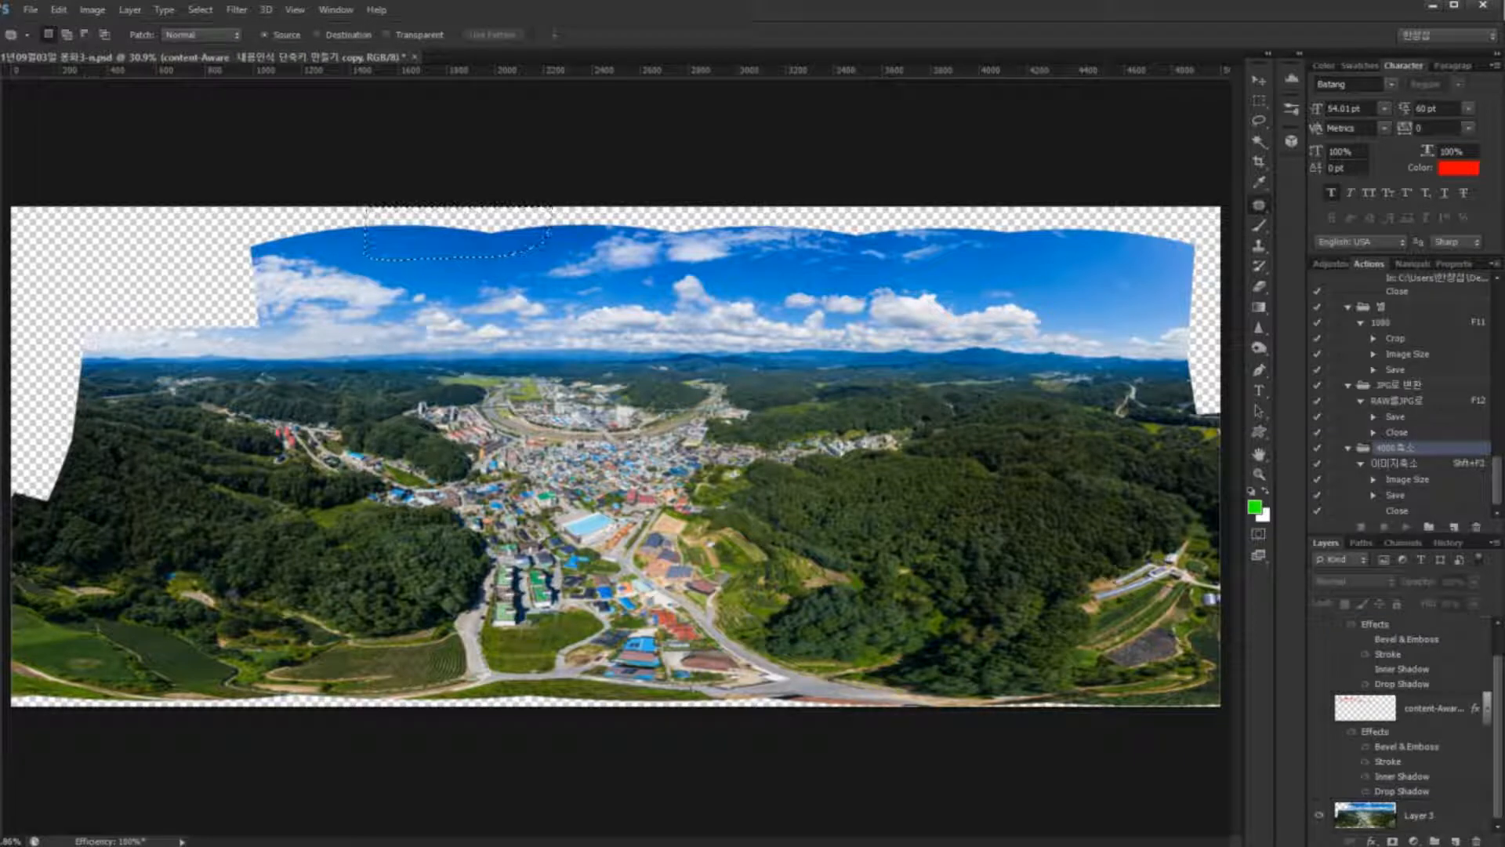
click(1420, 816)
key(ctrl+d)
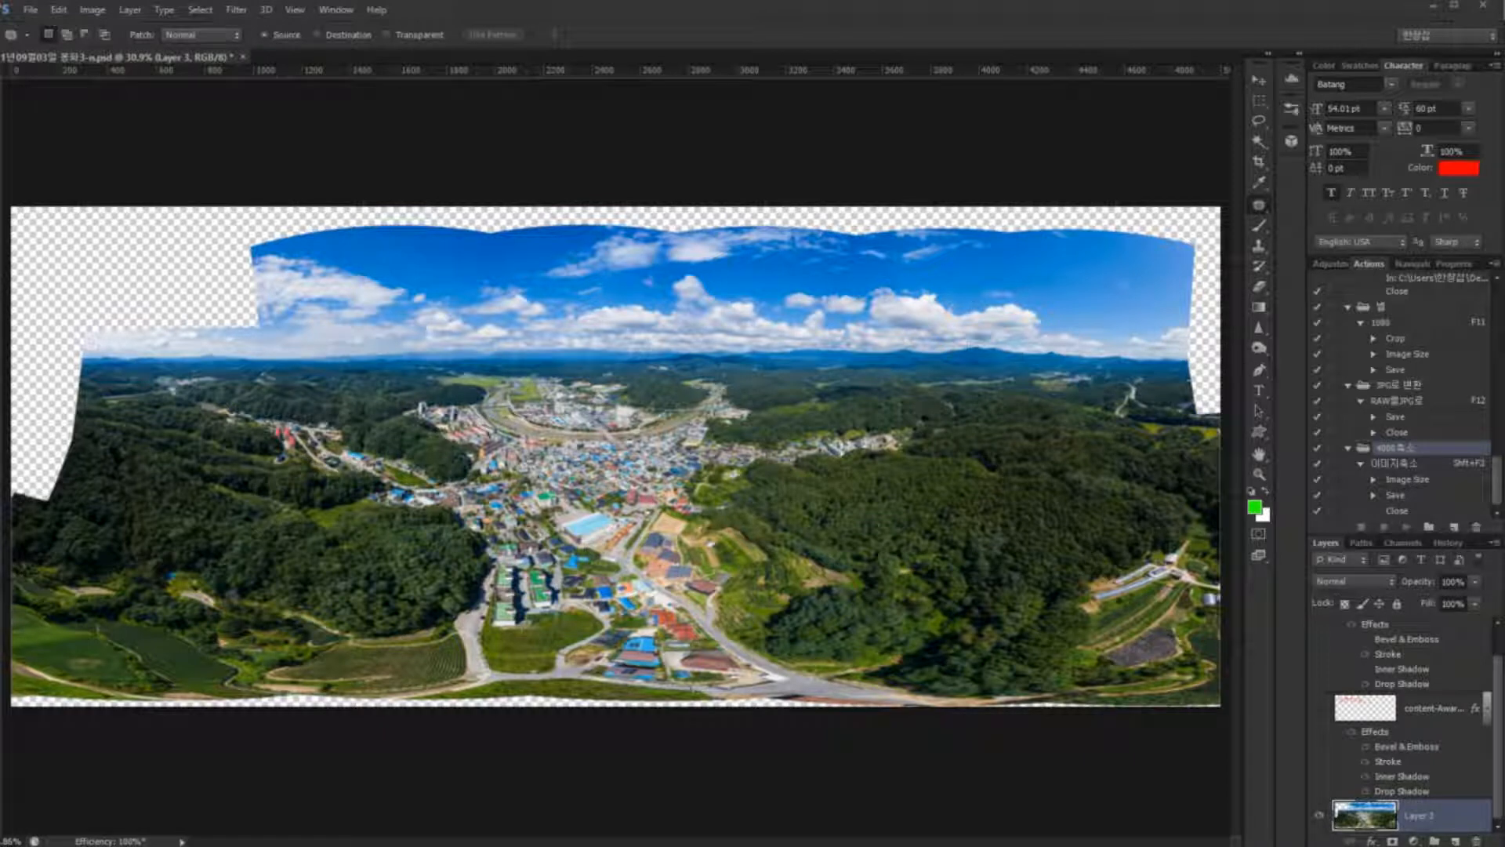
mouse_move(139, 382)
mouse_down()
mouse_move(51, 510)
mouse_move(3, 472)
mouse_move(51, 208)
mouse_move(171, 180)
mouse_move(807, 196)
mouse_move(1158, 181)
mouse_move(1218, 242)
mouse_move(1207, 445)
mouse_move(1168, 330)
mouse_move(892, 259)
mouse_move(341, 283)
mouse_move(141, 386)
mouse_up()
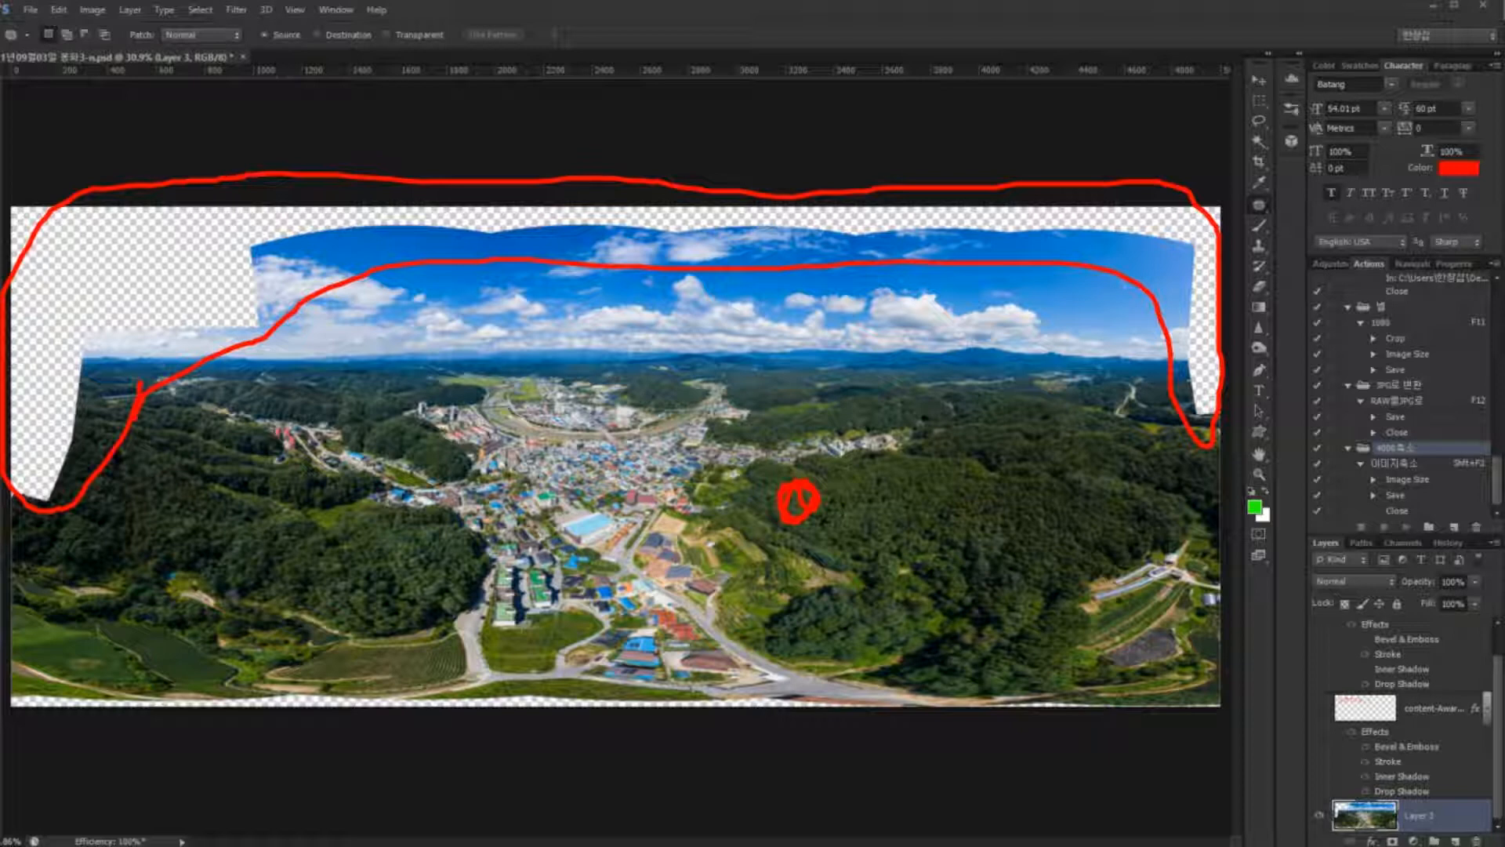
key(Escape)
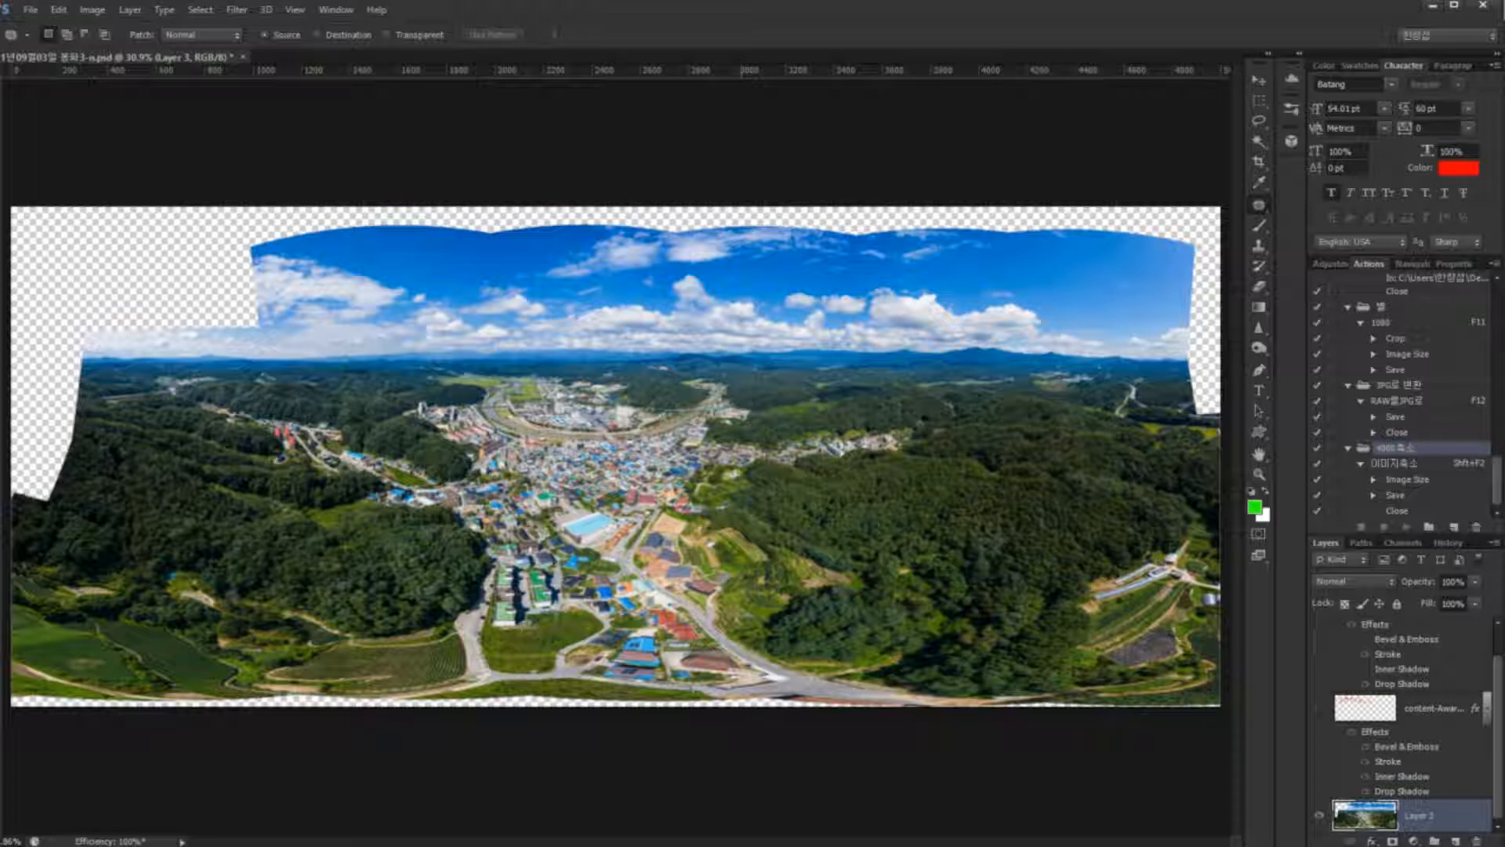
Step: Outline the gap above the sky's left part with the Patch tool and fill it with Content-Aware contents
mouse_move(501, 256)
mouse_down()
mouse_move(452, 257)
mouse_move(477, 204)
mouse_move(539, 205)
mouse_up()
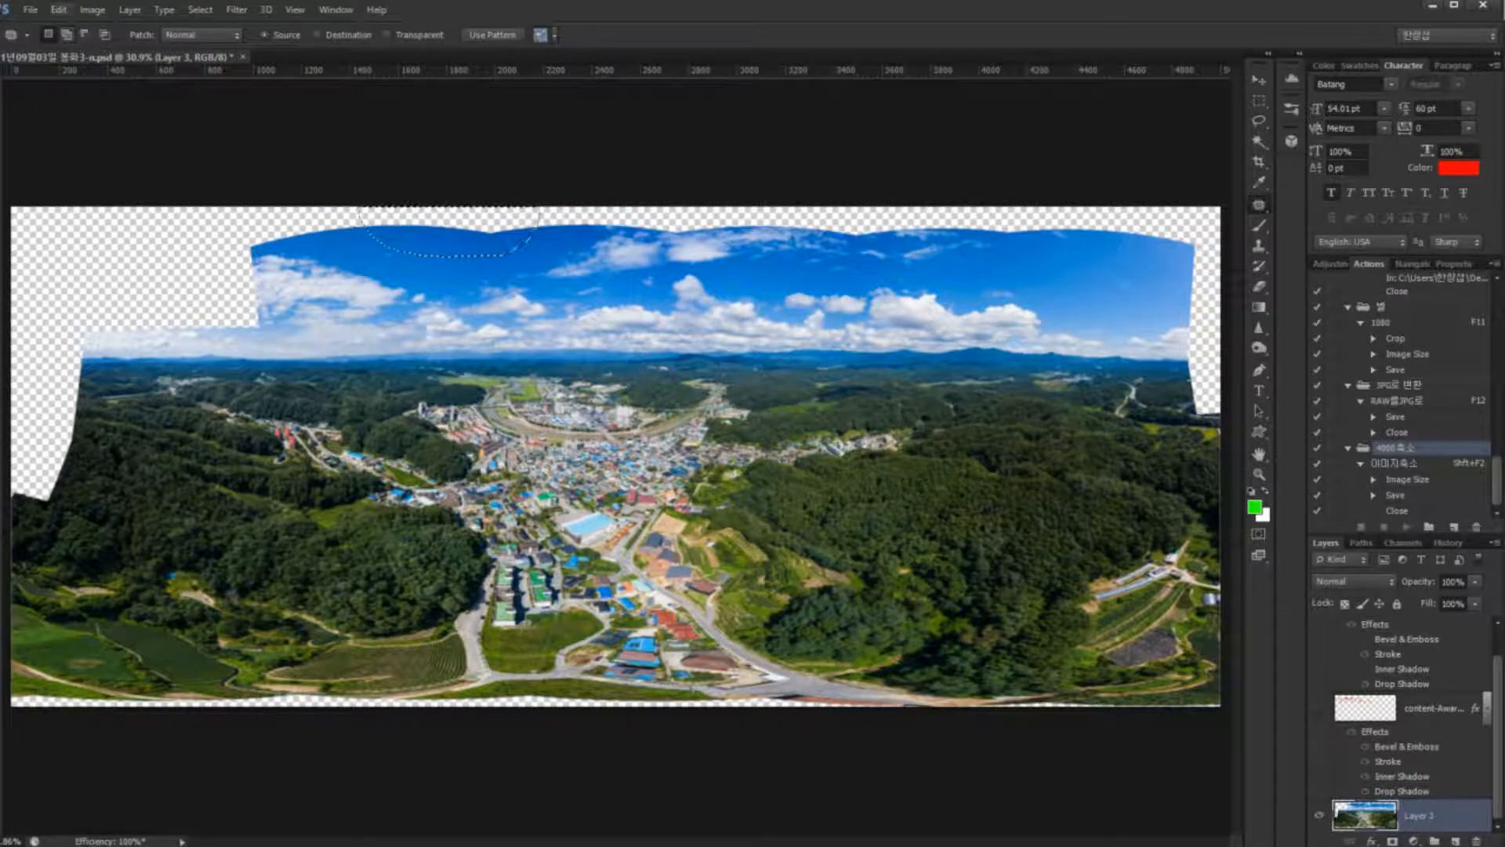
click(58, 9)
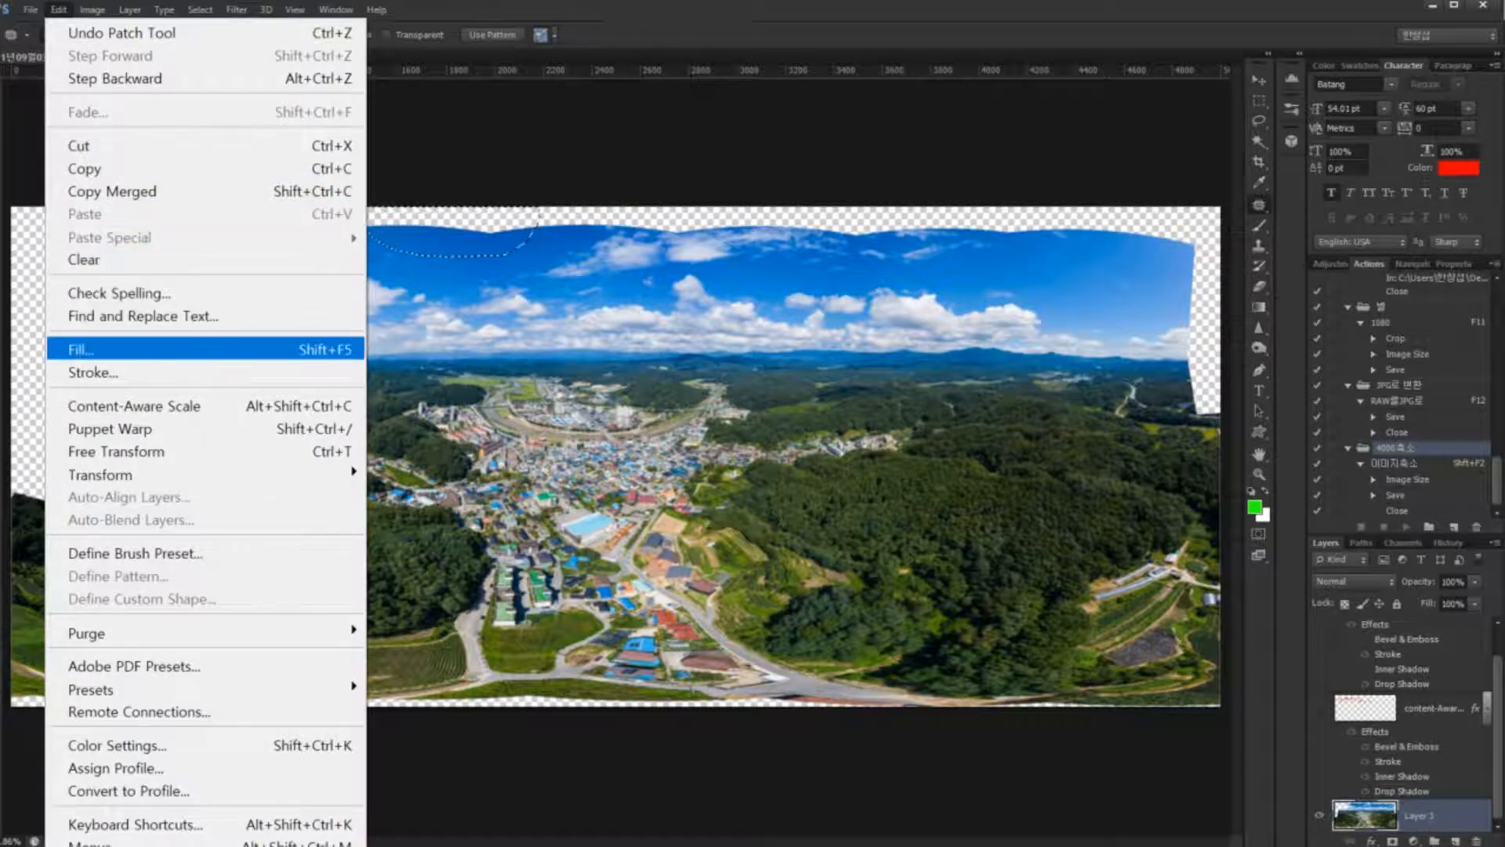
click(79, 348)
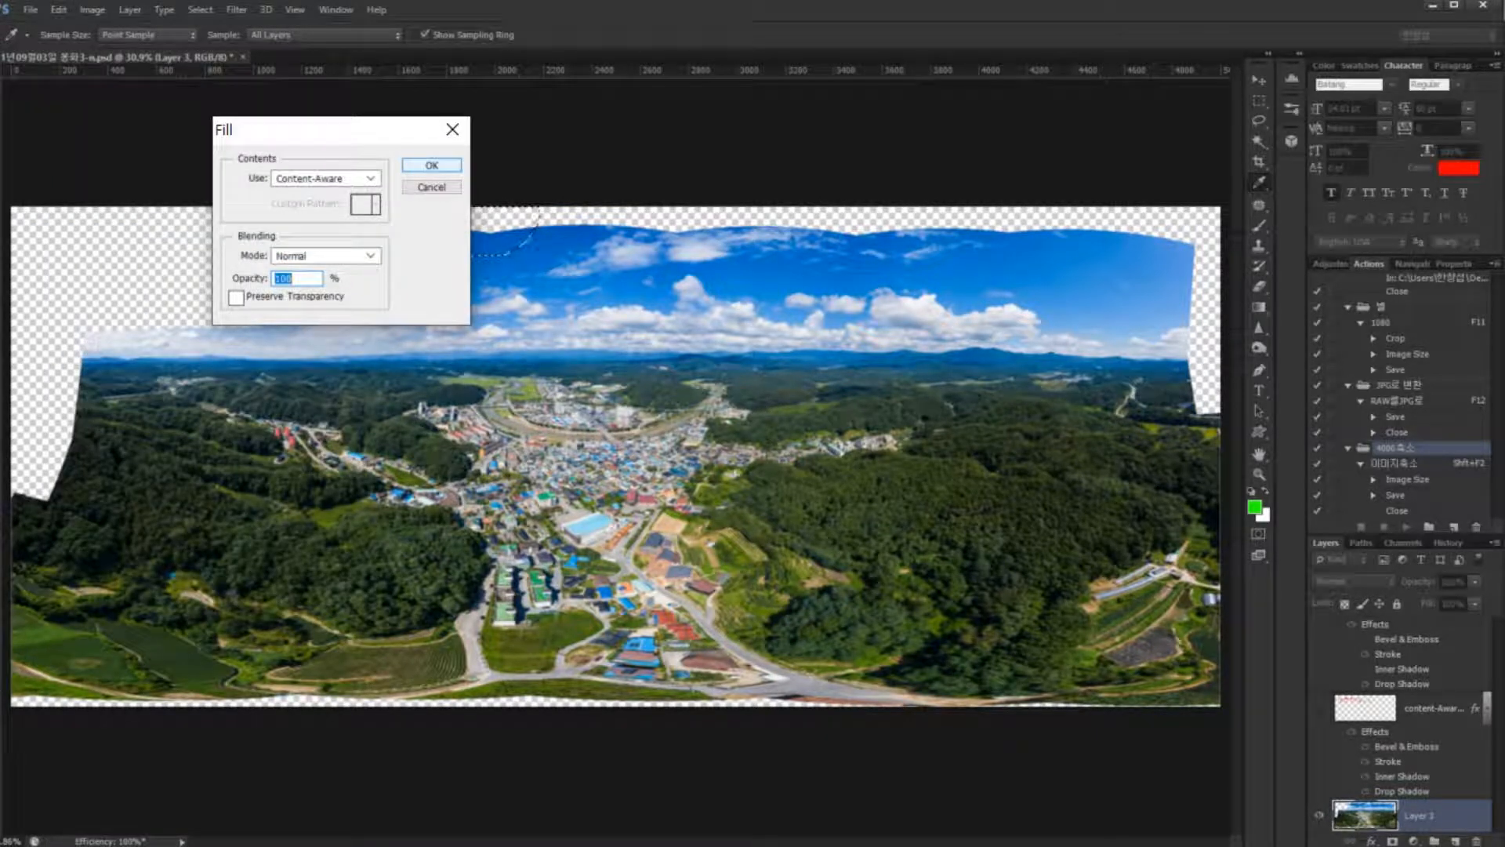
key(Return)
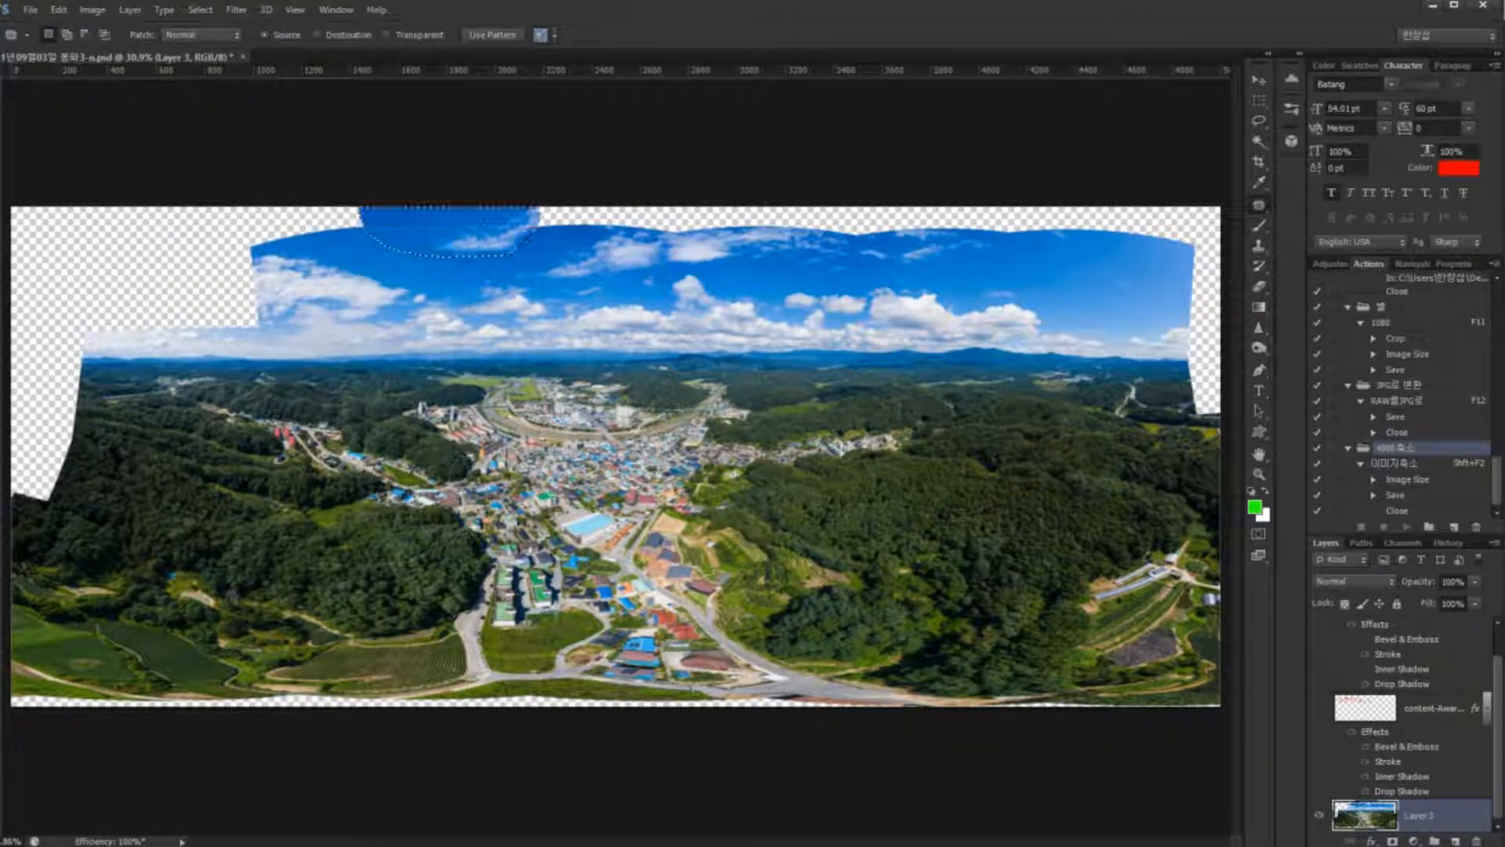
Step: Outline the neighbouring gap above the middle of the sky, fill it with Content-Aware contents and deselect
mouse_move(530, 213)
mouse_down()
mouse_move(588, 238)
mouse_move(823, 207)
mouse_move(536, 197)
mouse_up()
click(59, 9)
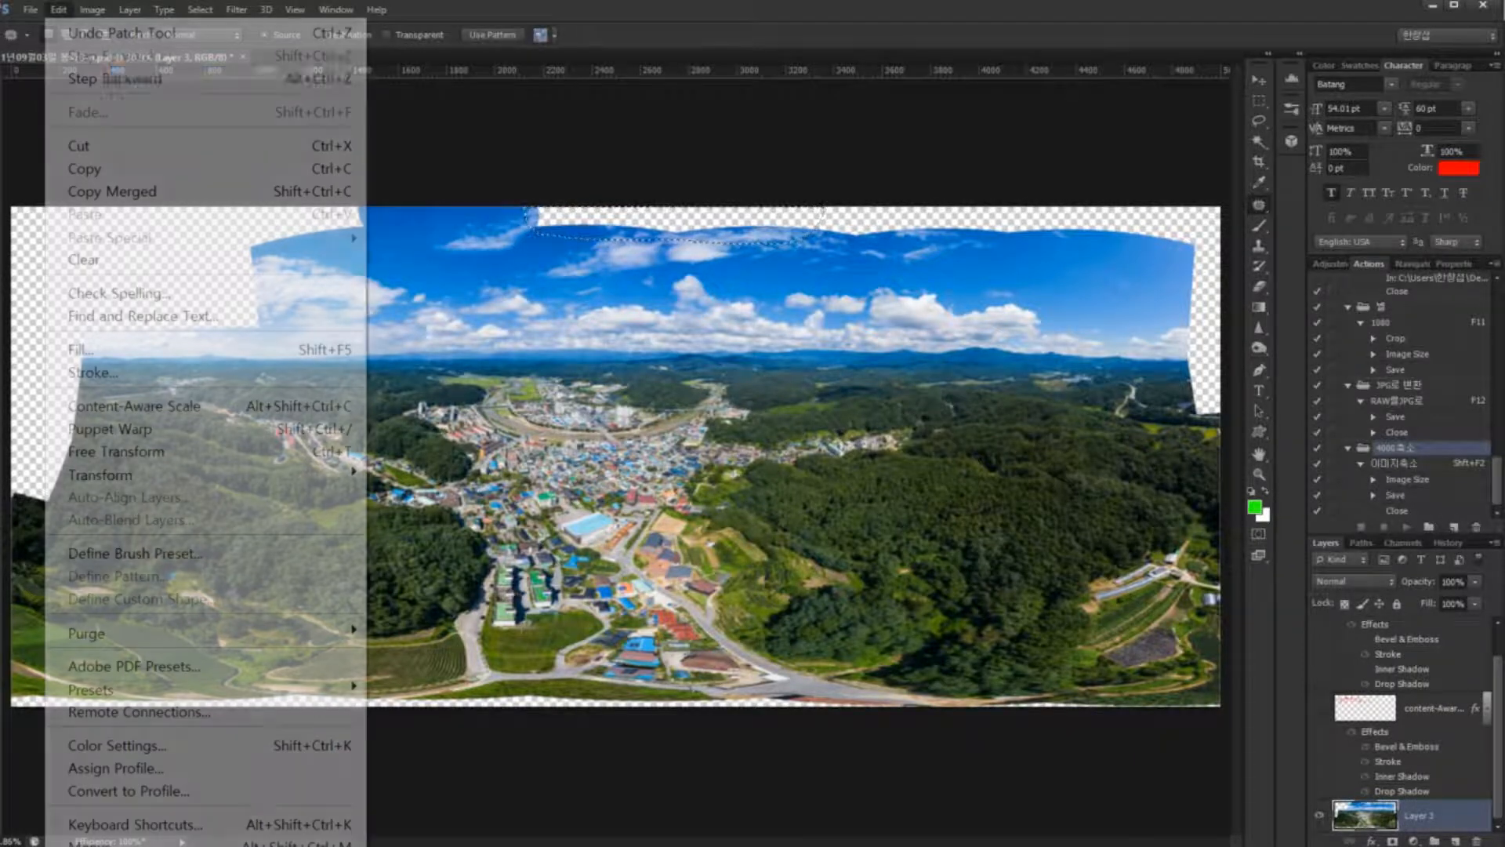
click(78, 349)
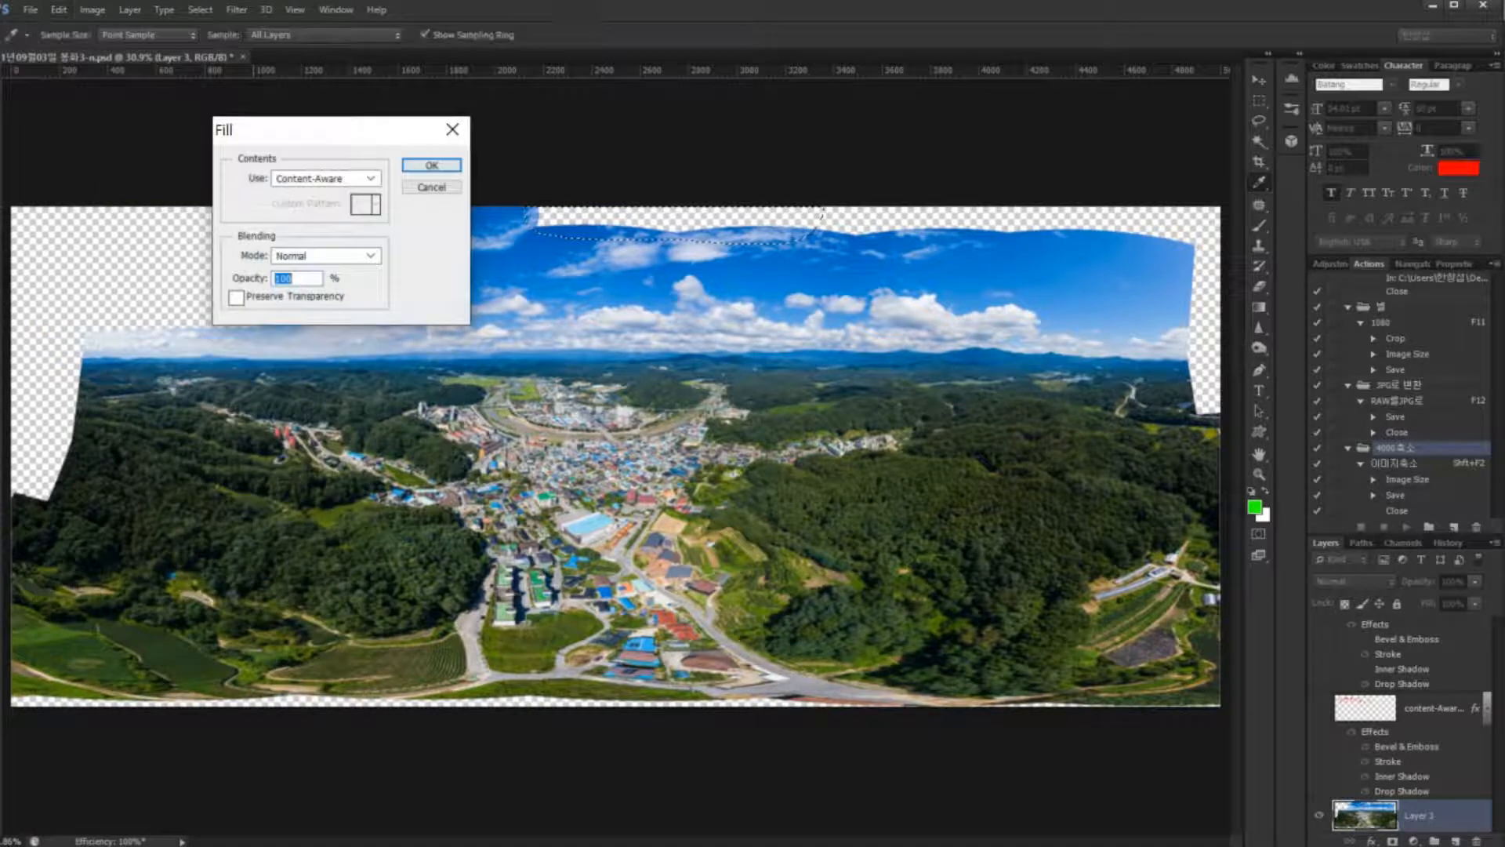
key(Return)
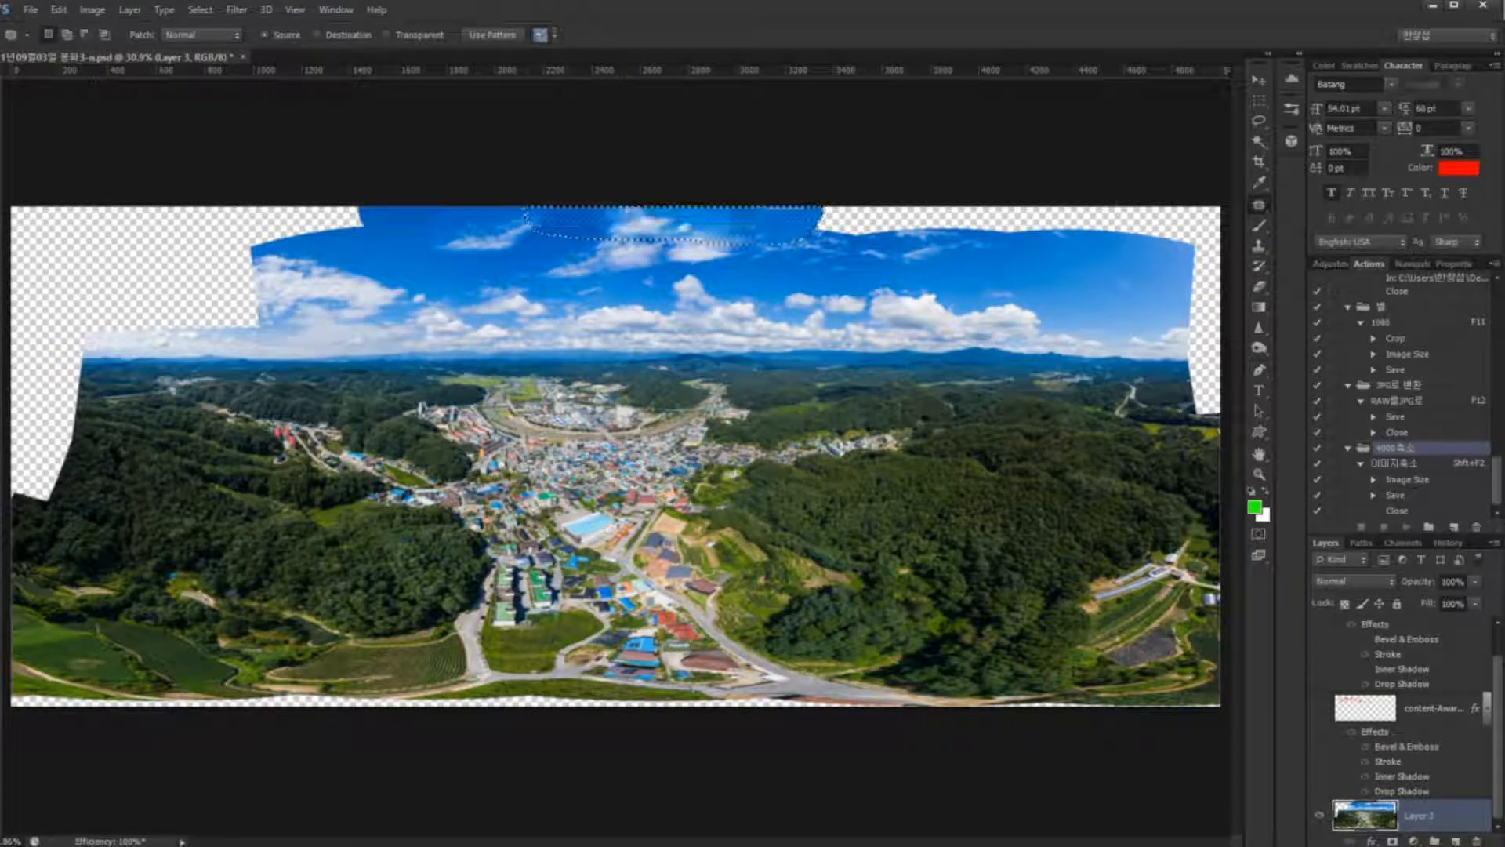
key(ctrl+d)
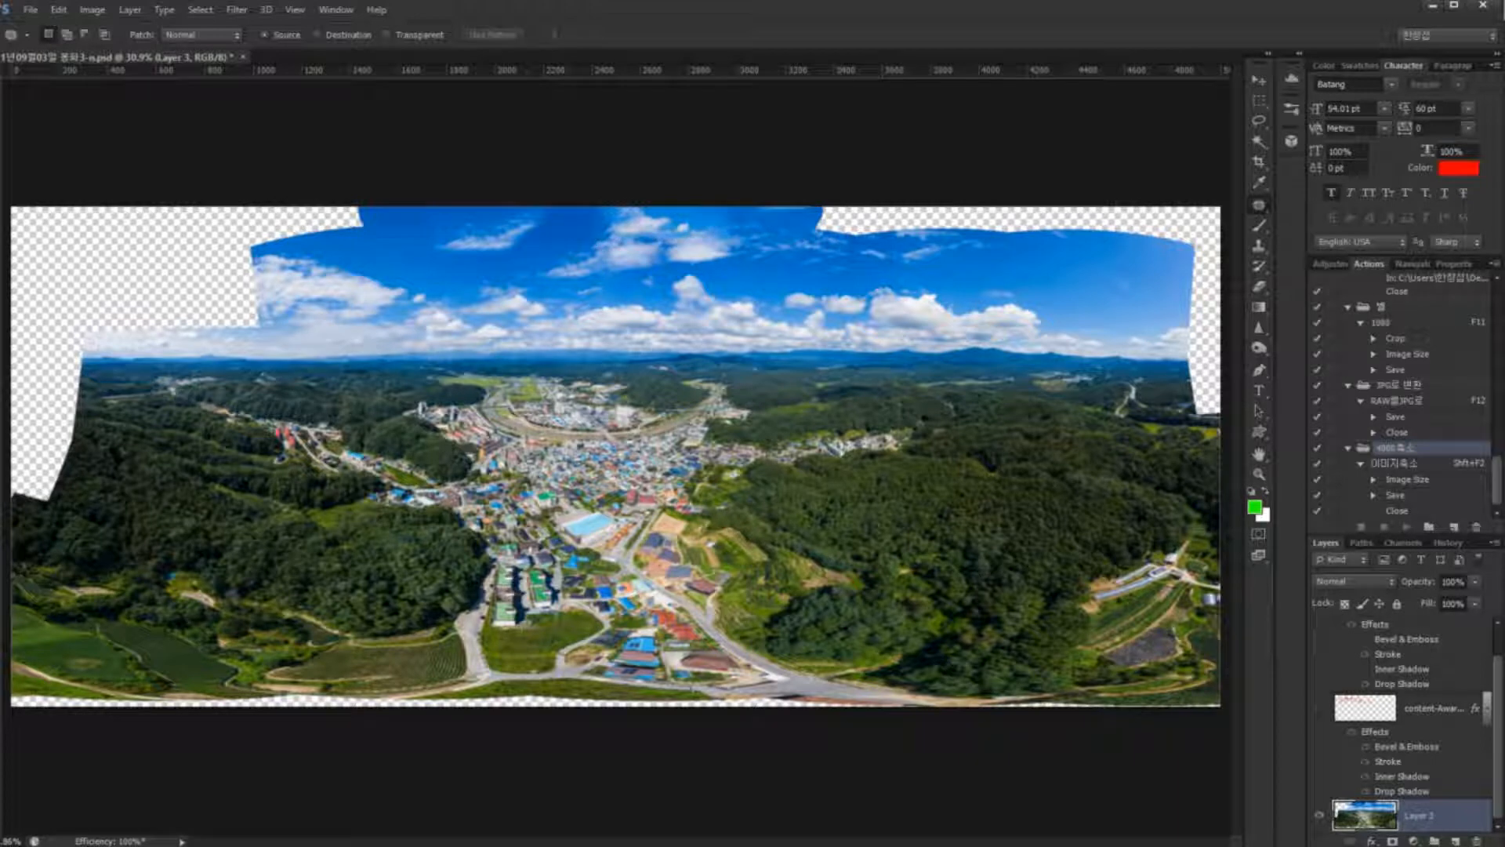
Step: Undo both content-aware fills along the upper sky edge and clear the selection
key(ctrl+alt+z)
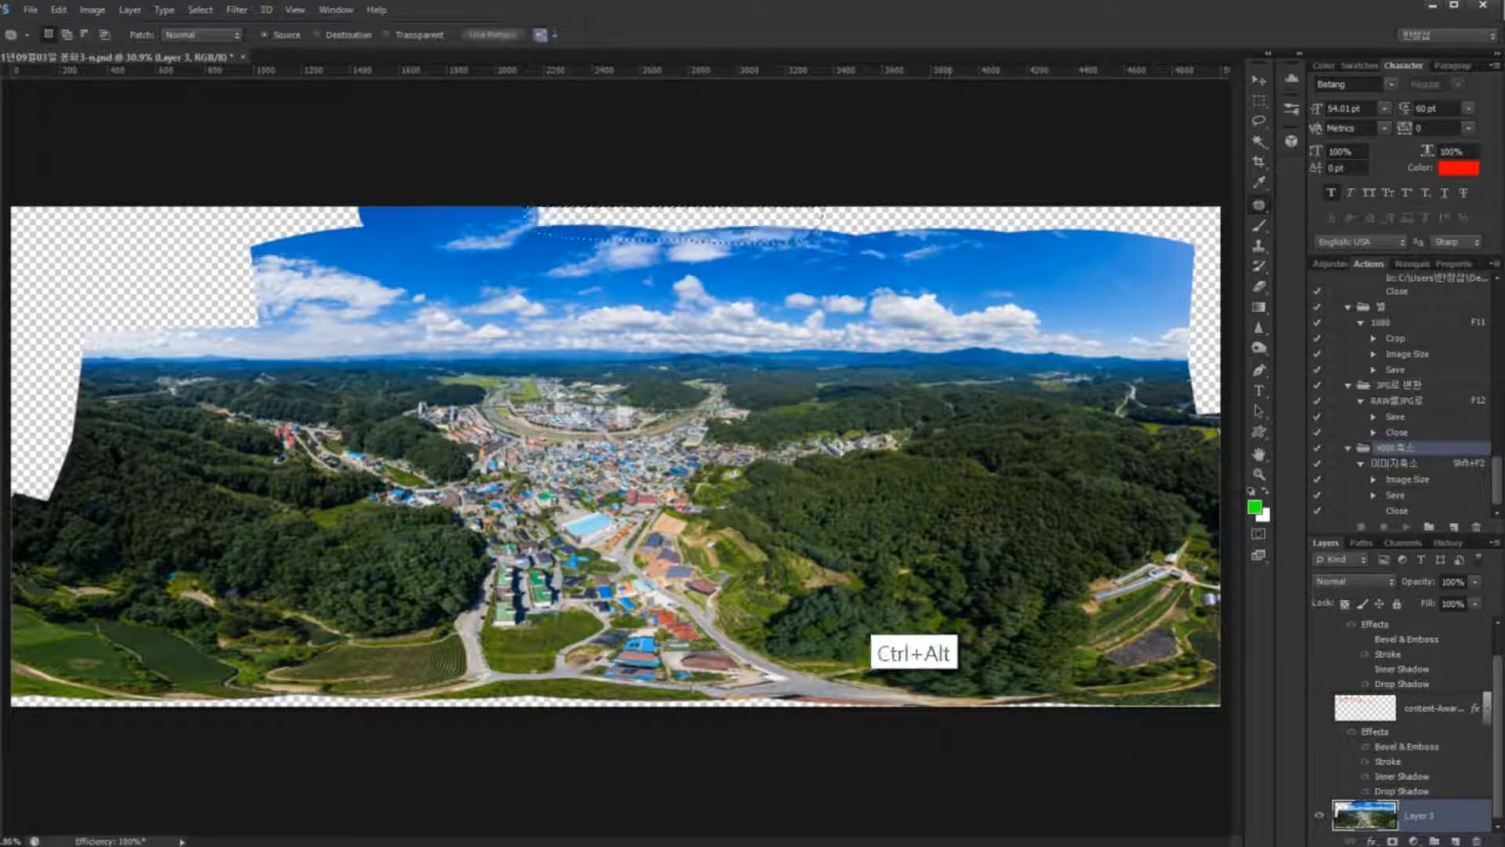
key(ctrl+alt+z)
key(ctrl+alt+z)
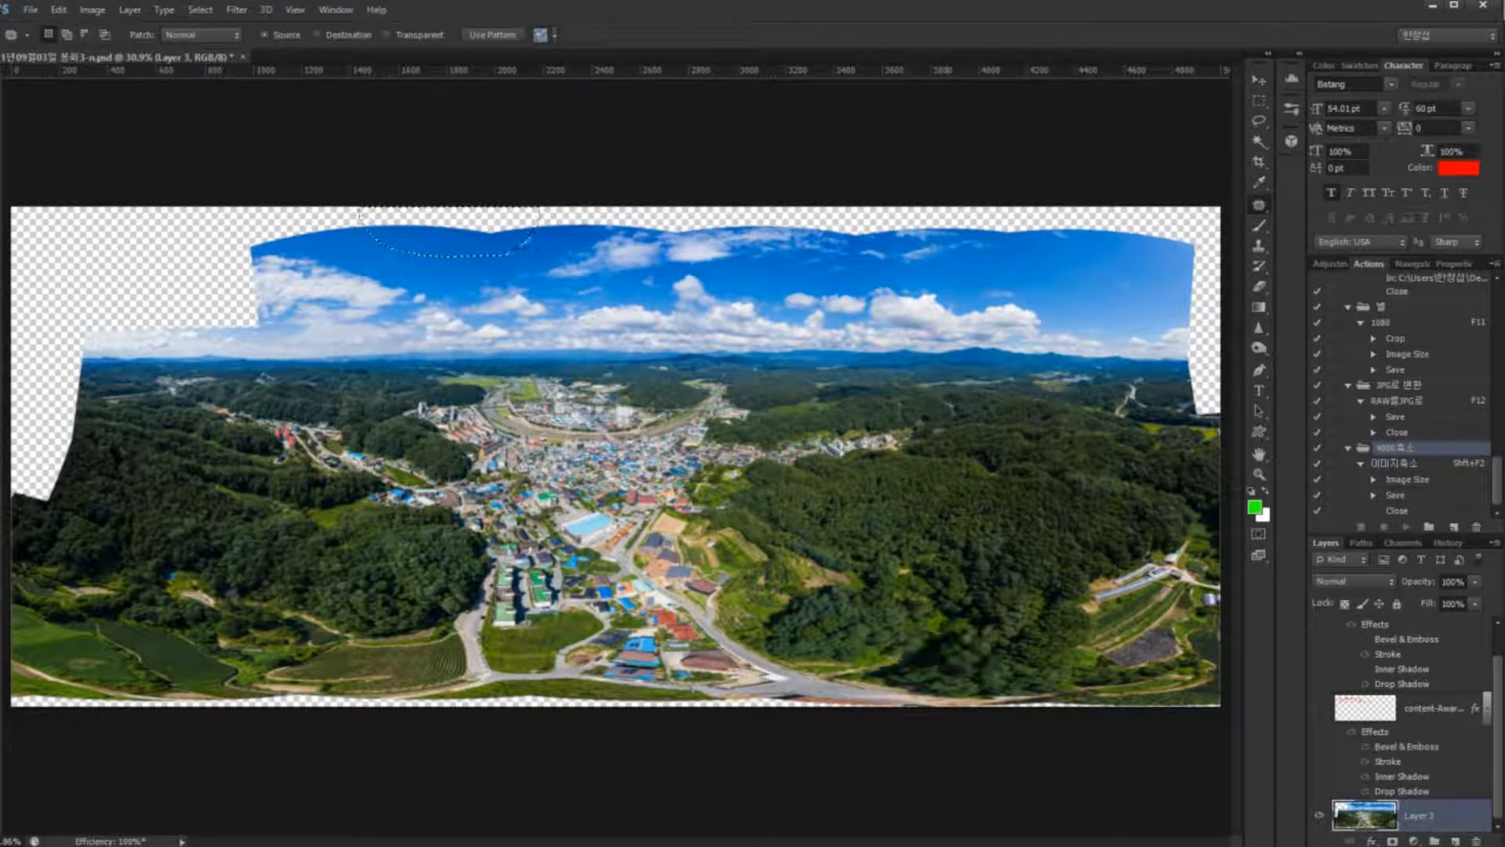
key(ctrl+d)
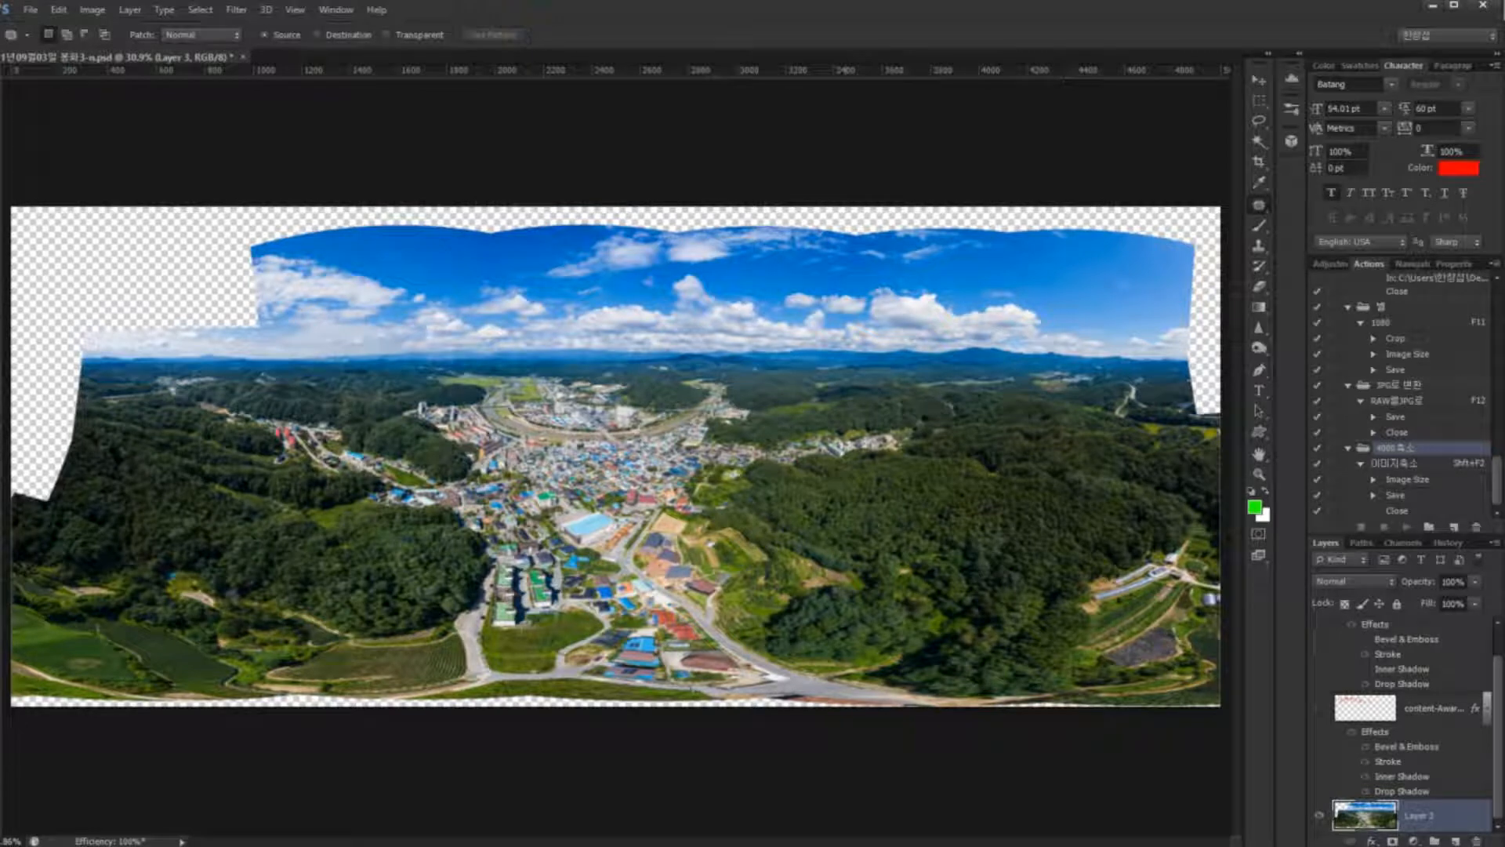
Step: Outline two separate gaps along the upper sky edge and fill each by running the recorded 내용인식 action
key(ctrl+alt+z)
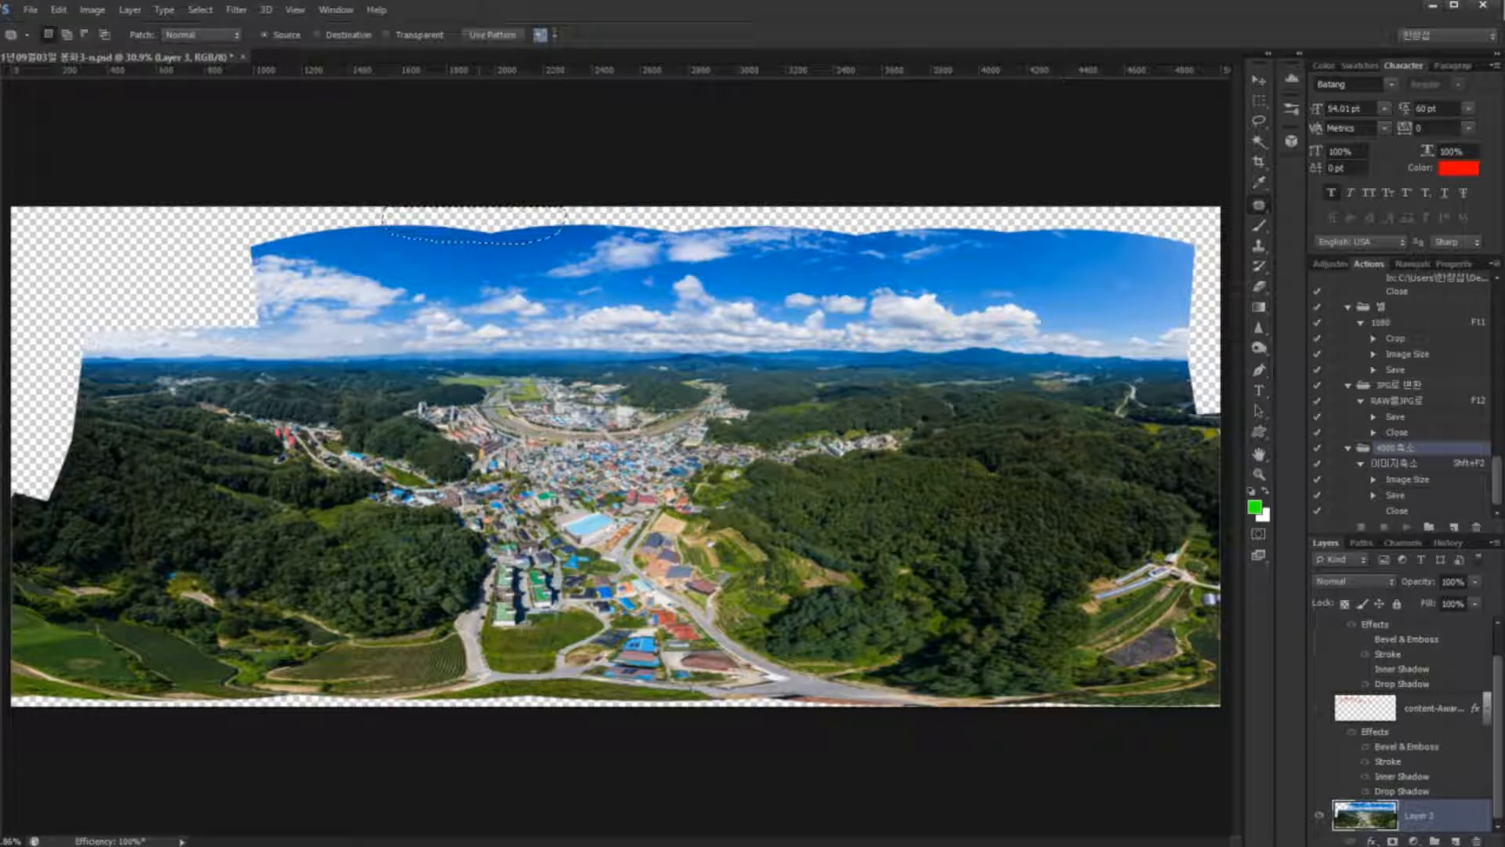
scroll(1404, 392, up, 5)
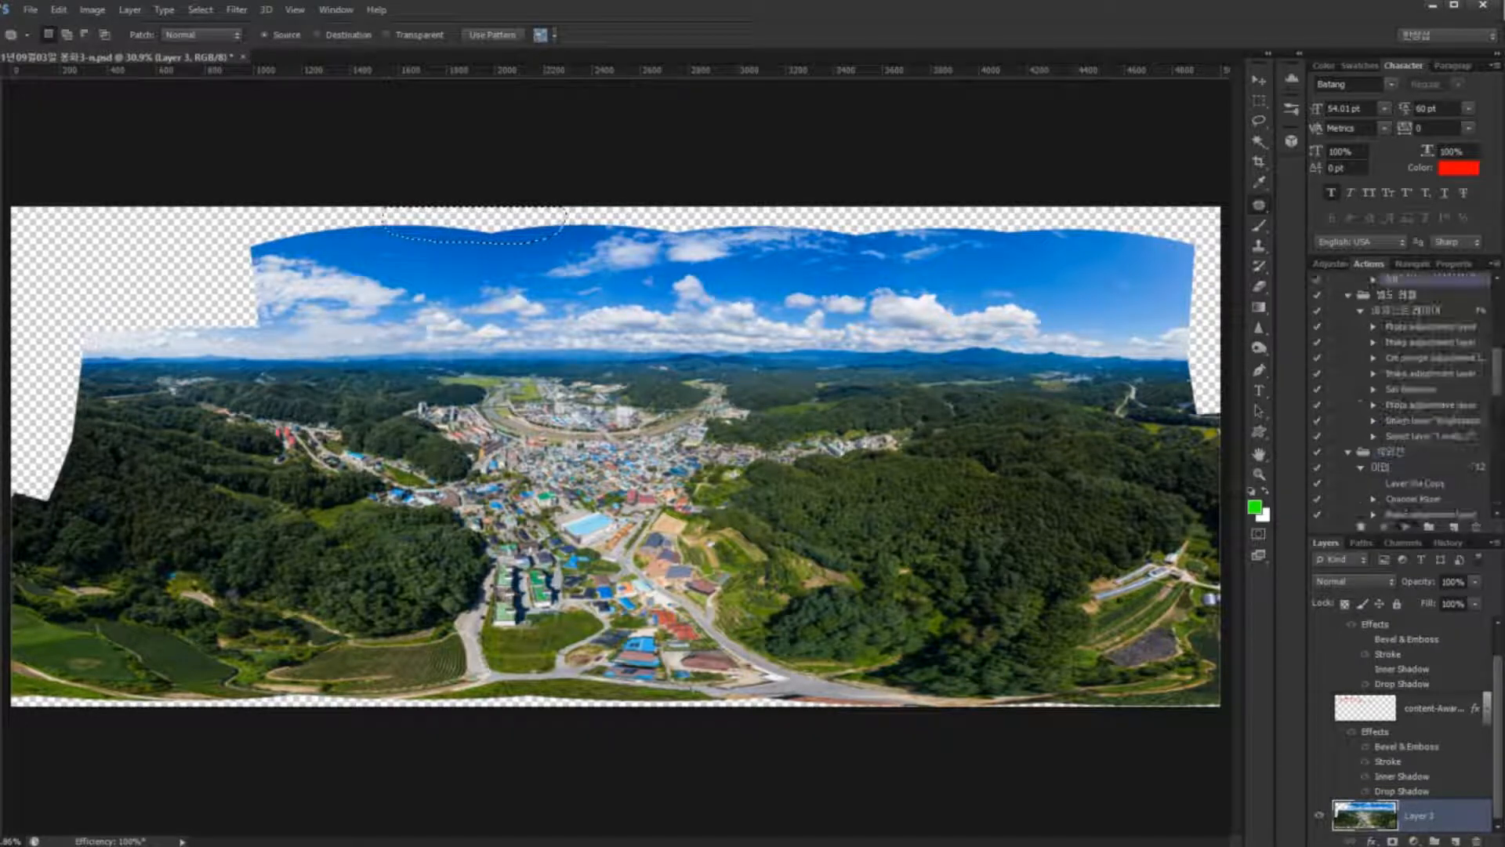
key(F6)
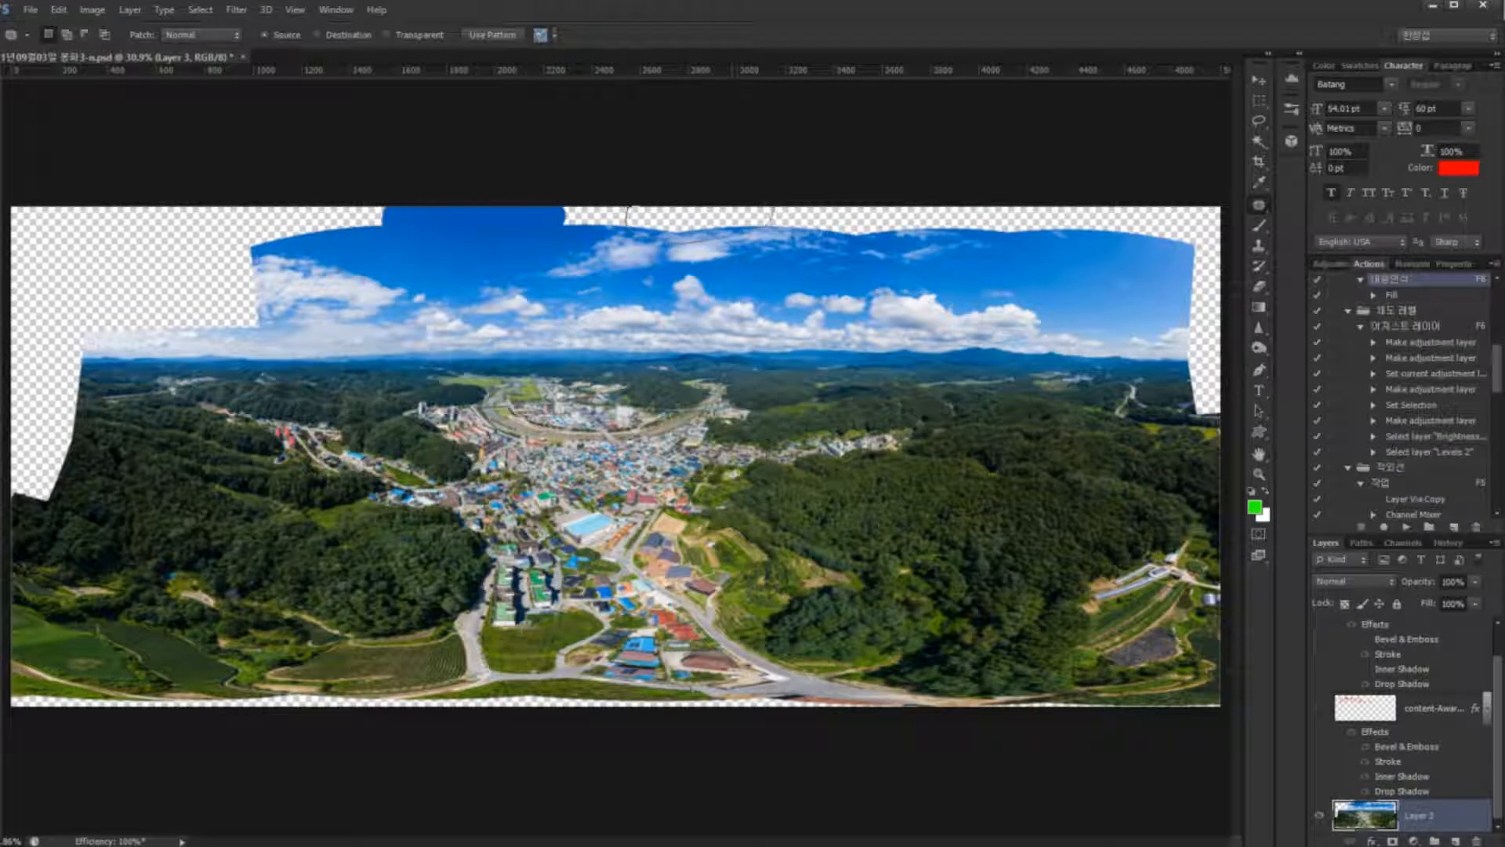
key(F6)
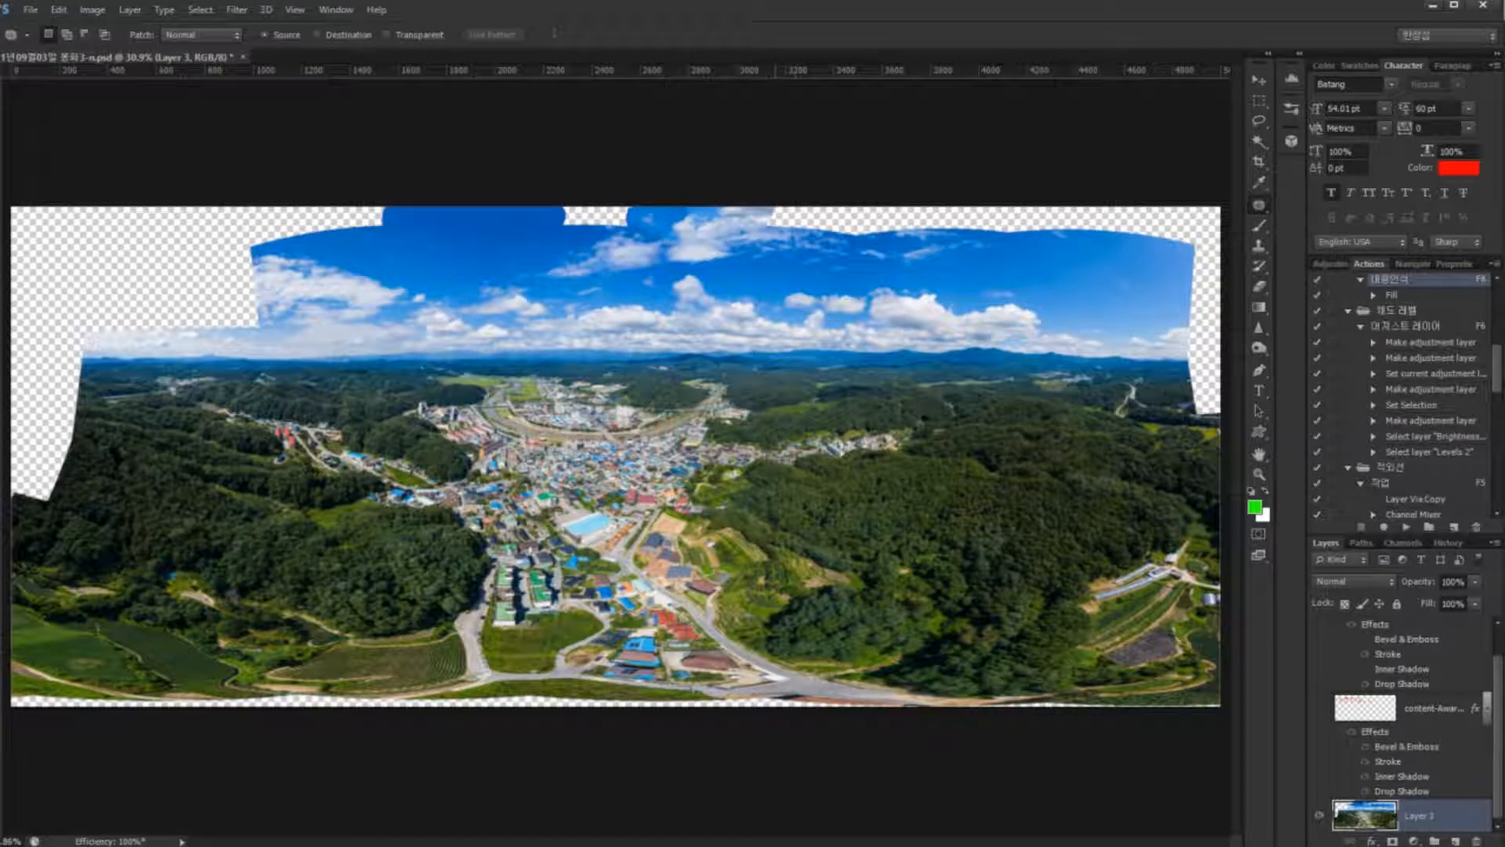
Step: Undo the two fills made by the 내용인식 action and clear the selection
key(ctrl+alt+z)
key(ctrl+alt+z)
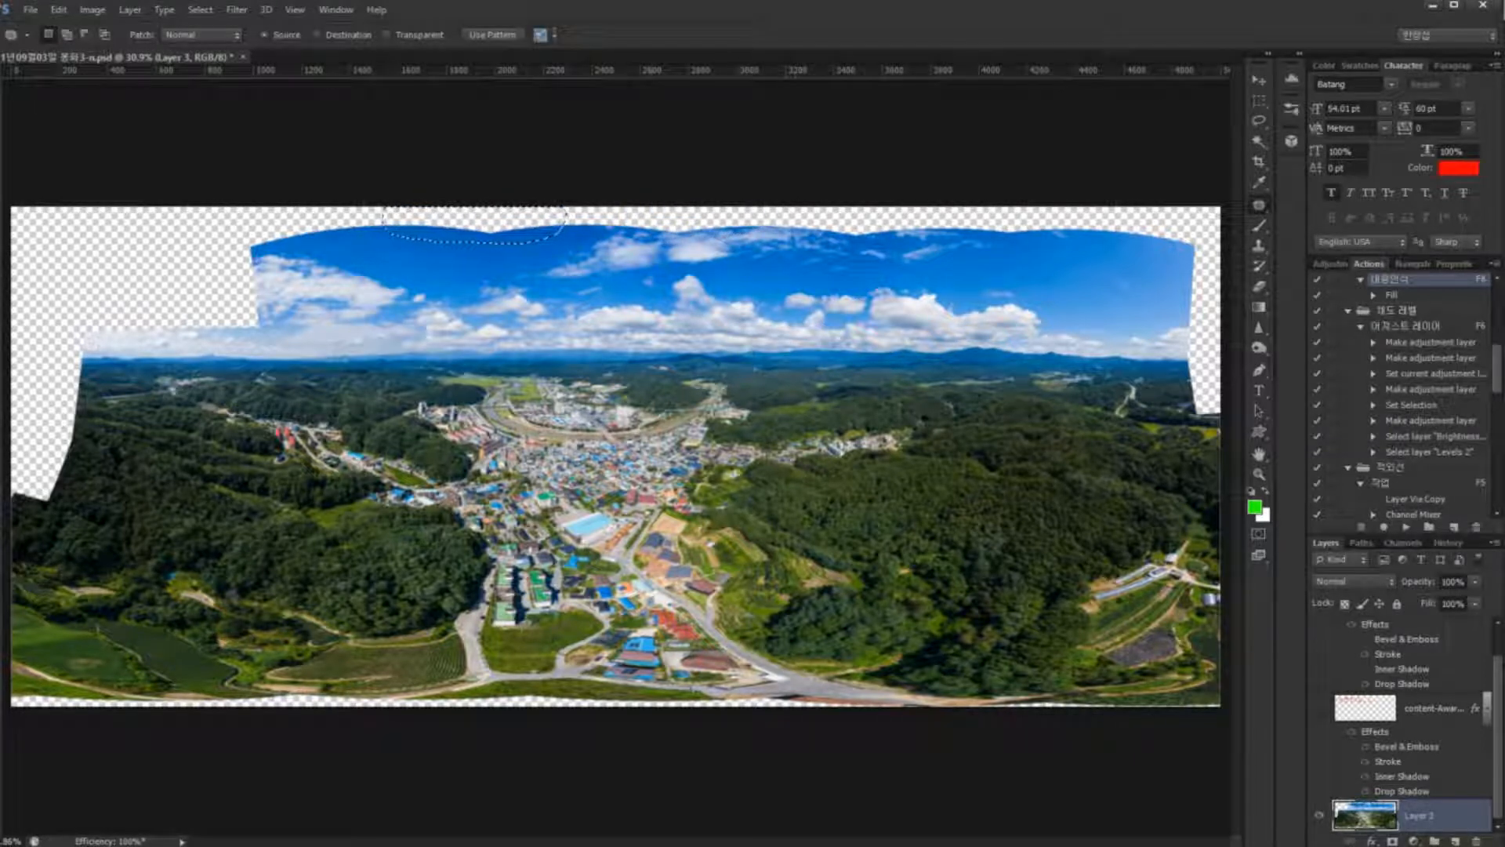
key(ctrl+d)
mouse_move(1455, 512)
mouse_down()
mouse_move(1433, 519)
mouse_move(1411, 235)
mouse_move(1343, 516)
mouse_move(1453, 330)
mouse_move(1380, 513)
mouse_move(1459, 388)
mouse_up()
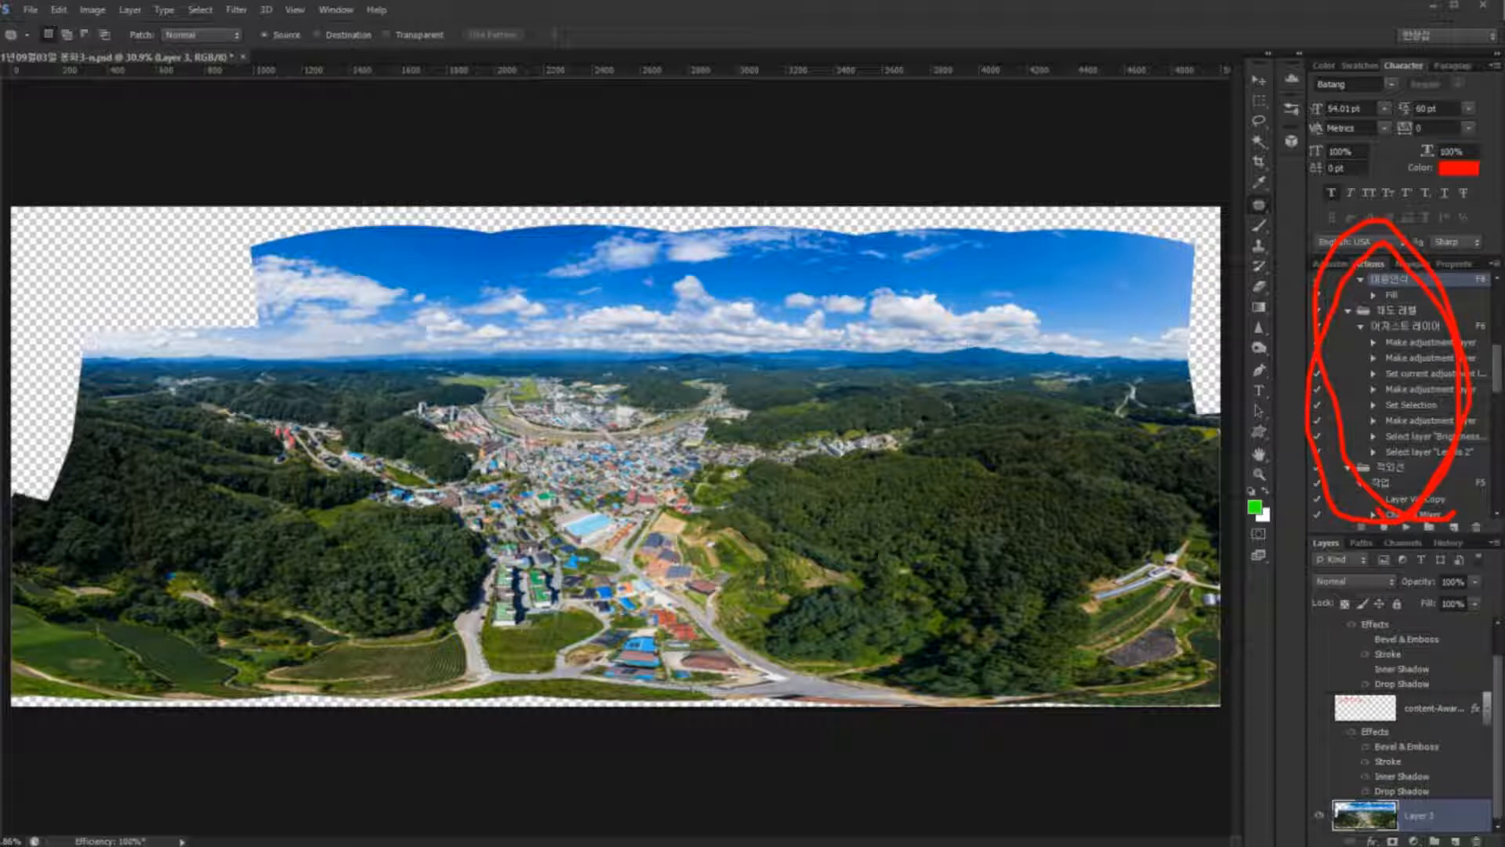
mouse_move(343, 35)
mouse_down()
mouse_move(288, 14)
mouse_move(332, 53)
mouse_up()
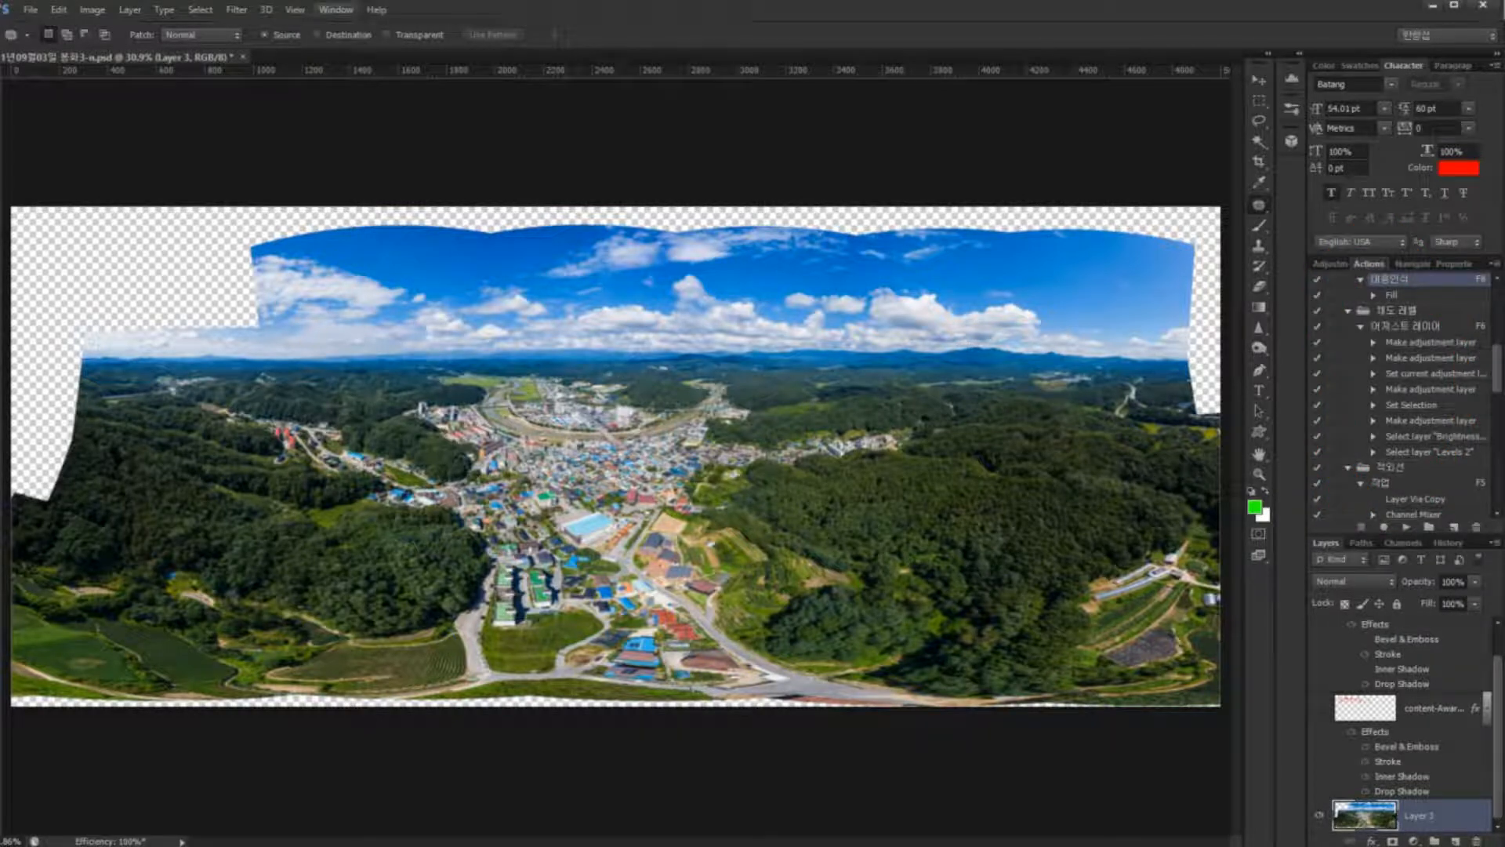
Step: Hide the Actions panel and display it again
click(336, 10)
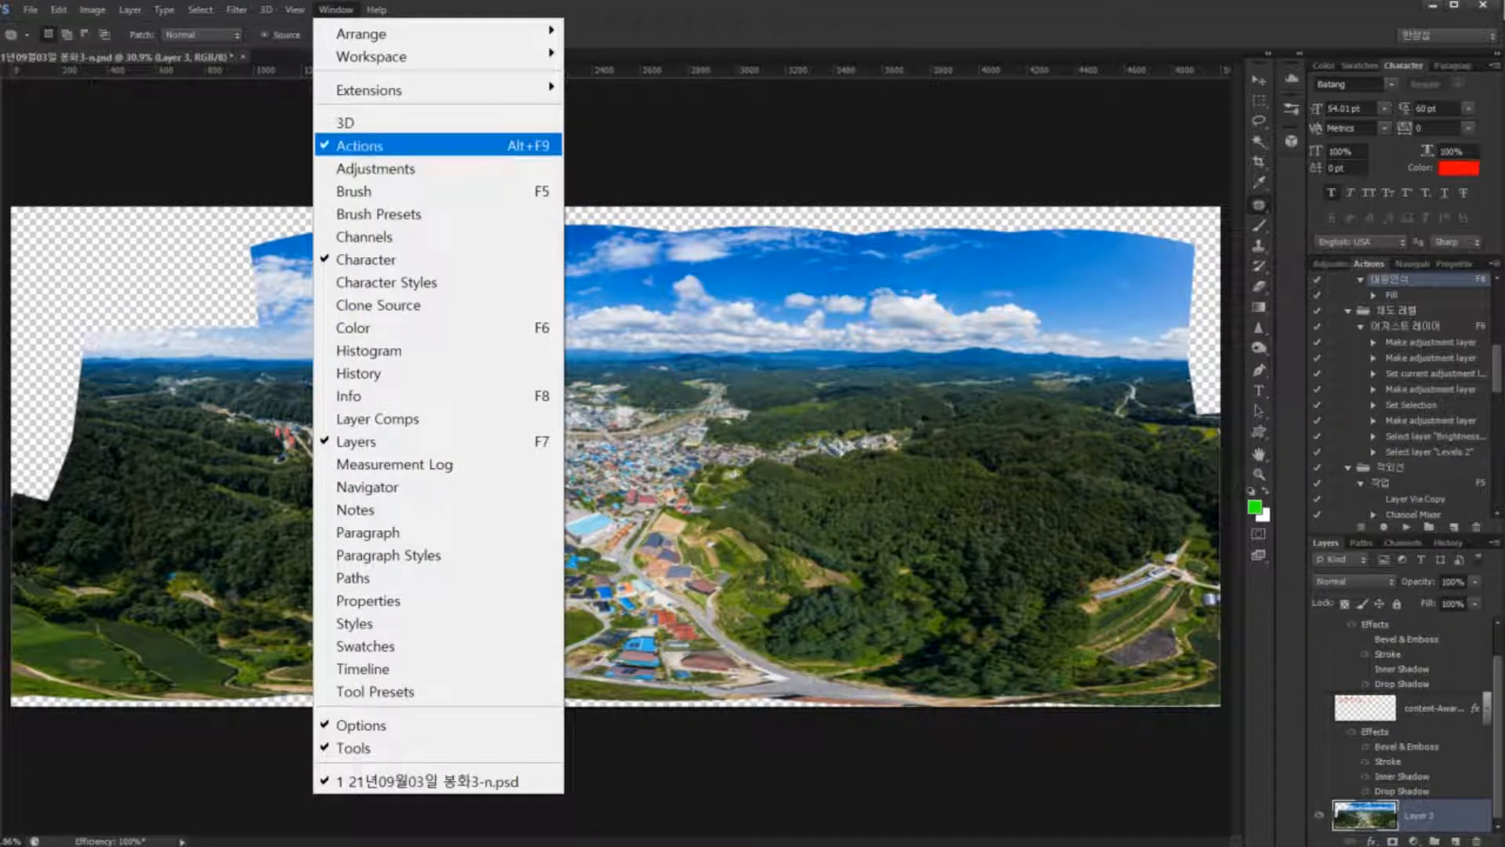
click(392, 145)
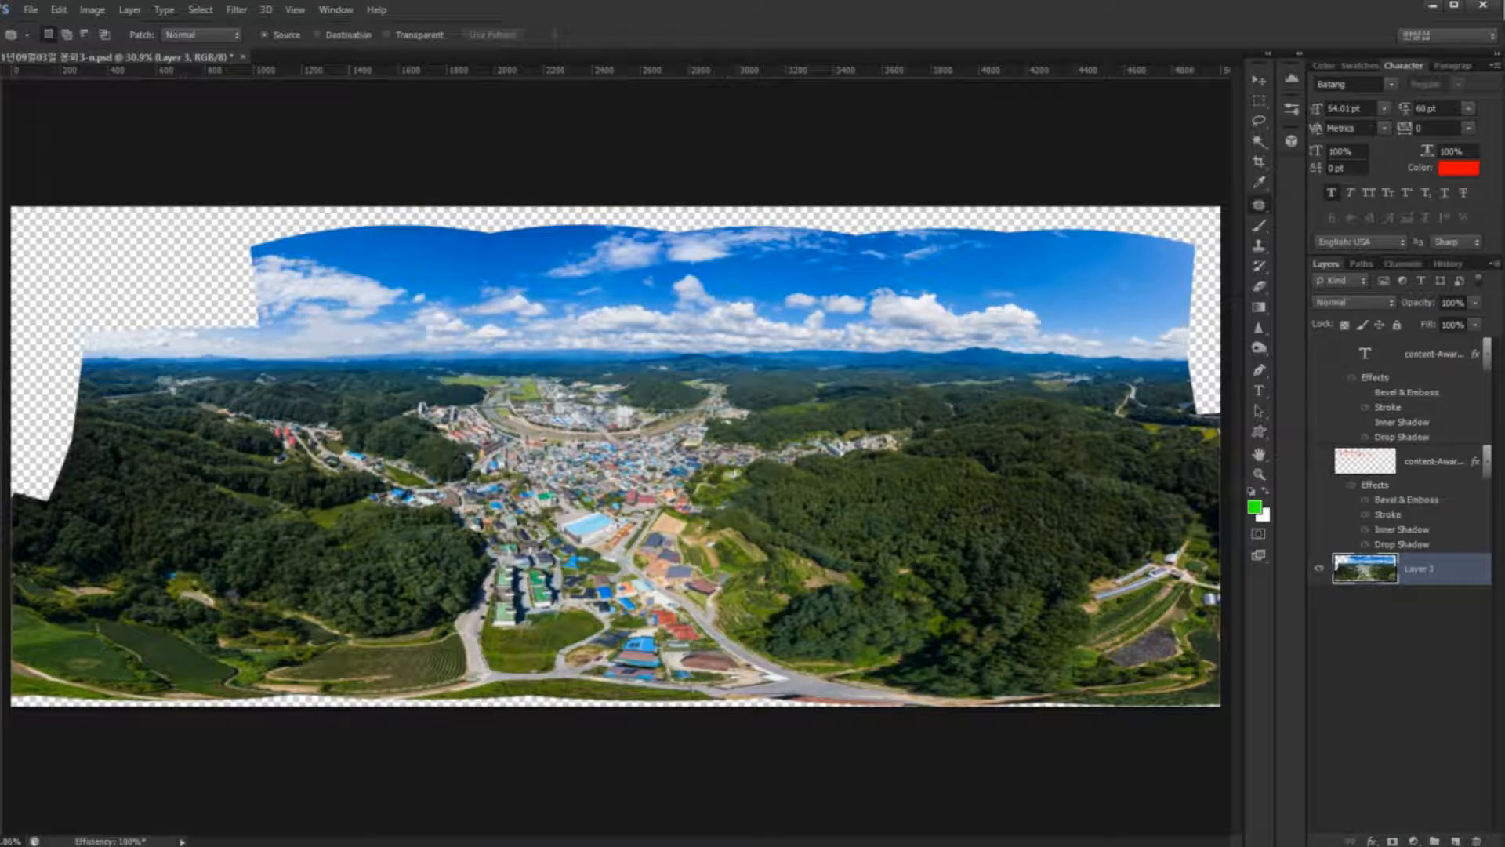
click(336, 10)
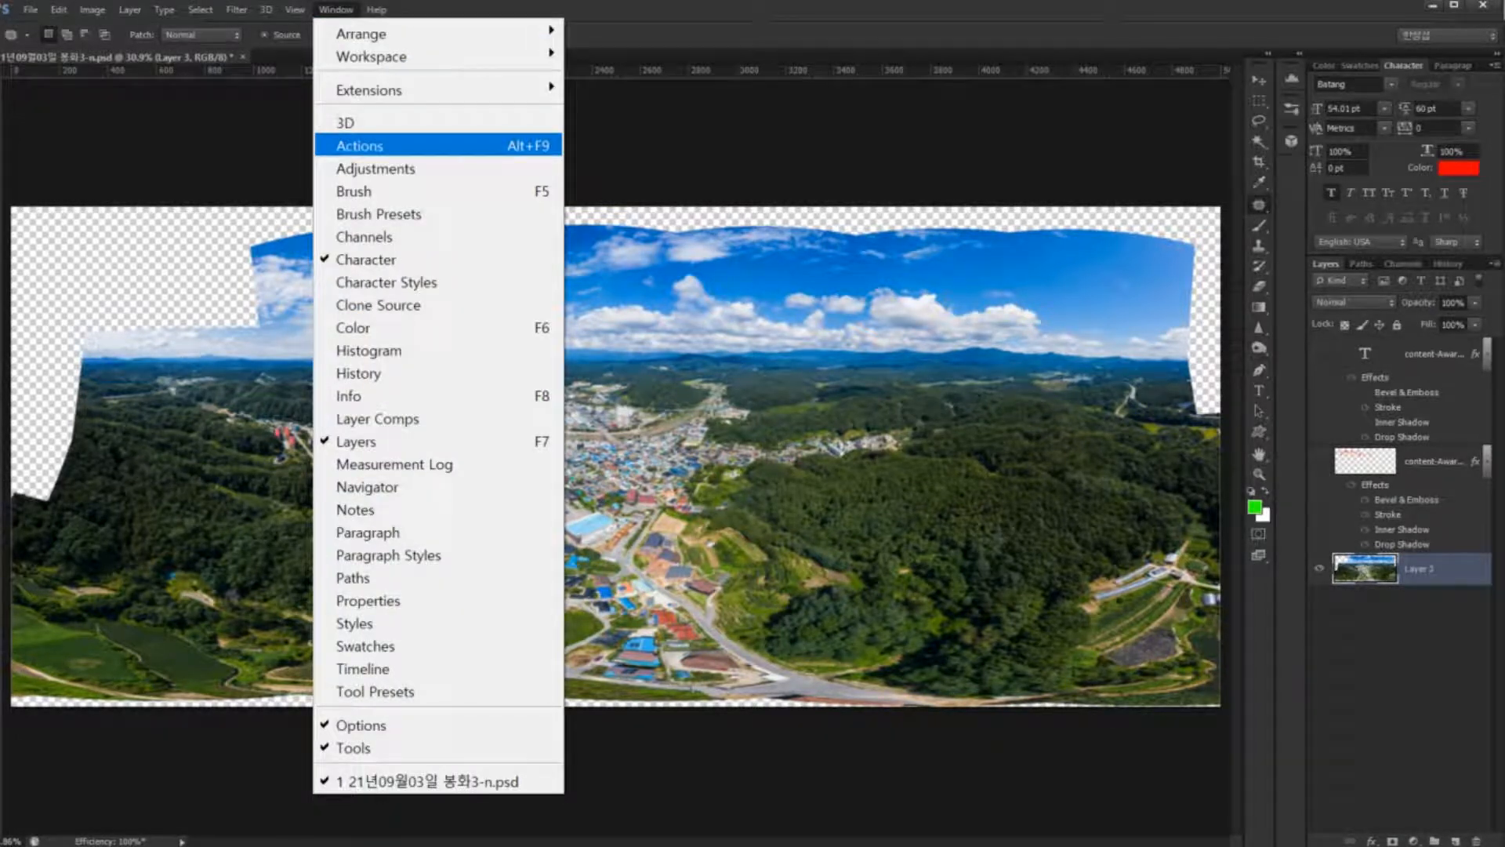
click(392, 146)
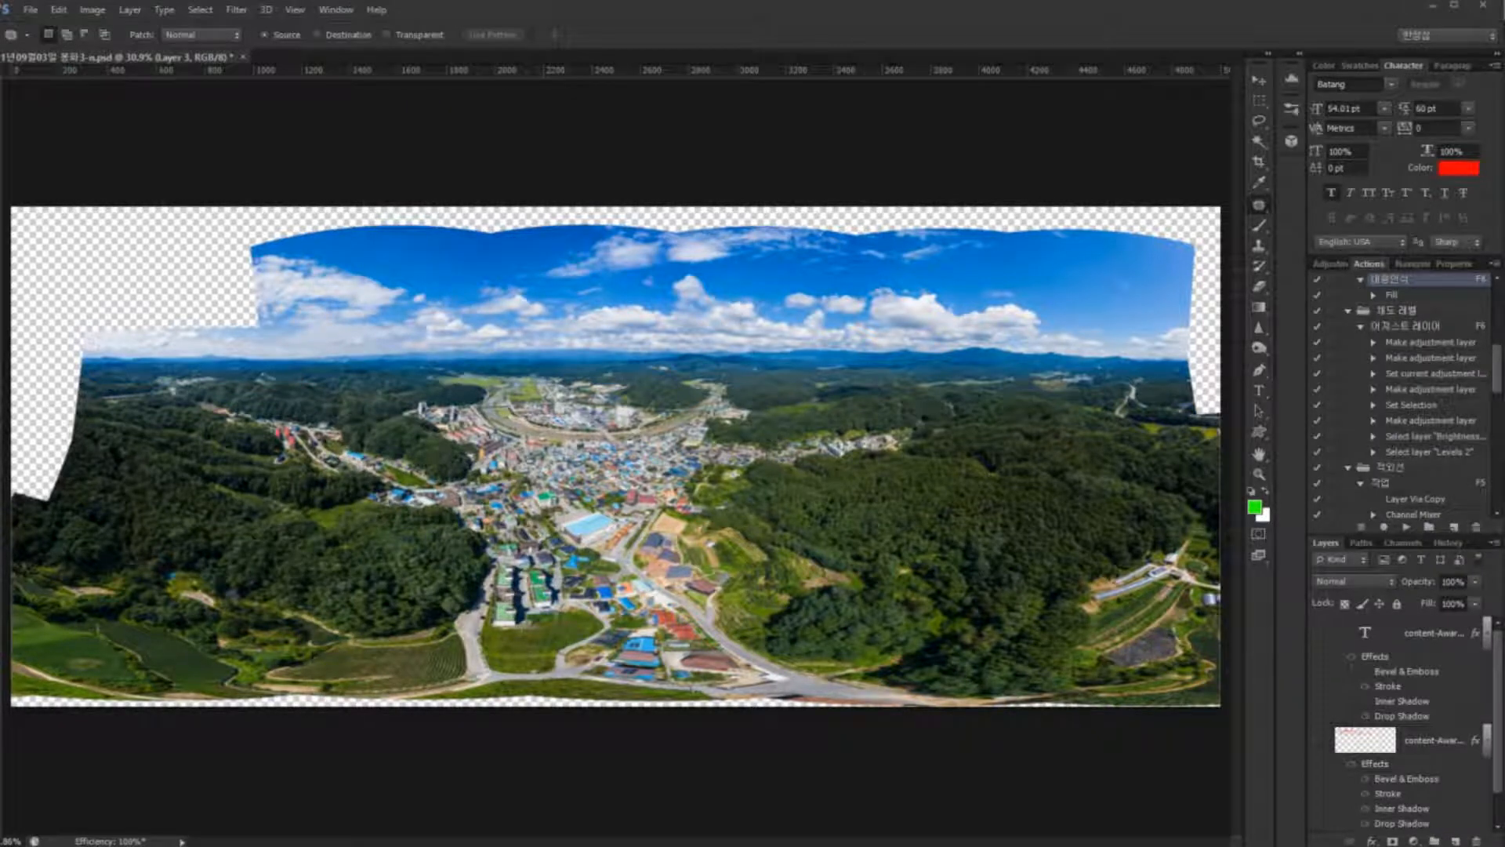
Step: Create a new action set named 내용인식
drag(1370, 283, 1394, 268)
mouse_move(1428, 535)
mouse_down()
mouse_move(1414, 524)
mouse_move(1431, 507)
mouse_move(1437, 534)
mouse_up()
click(1429, 527)
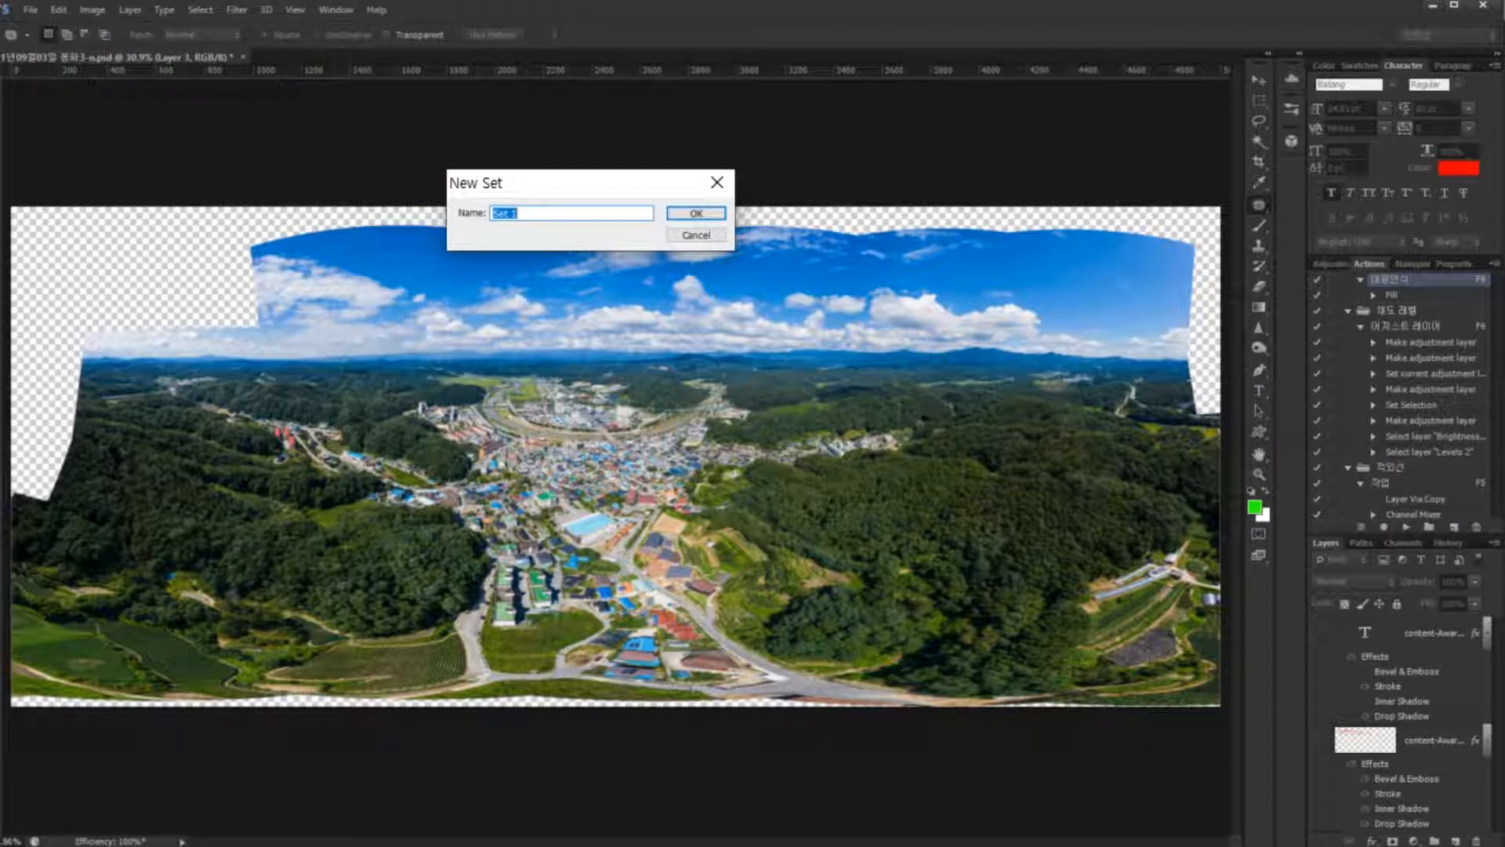
text(내용인식)
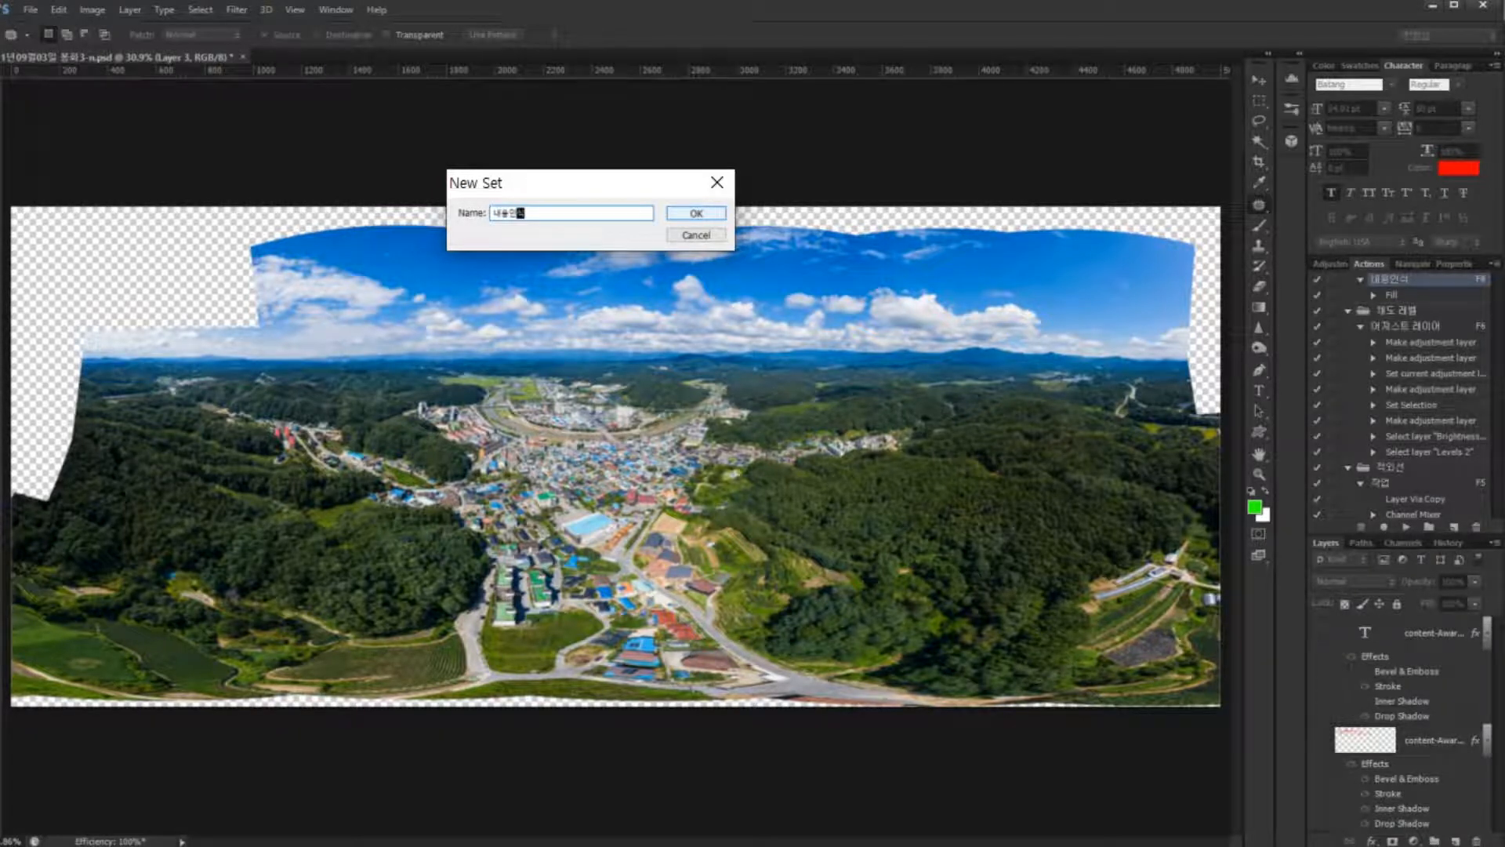
key(Return)
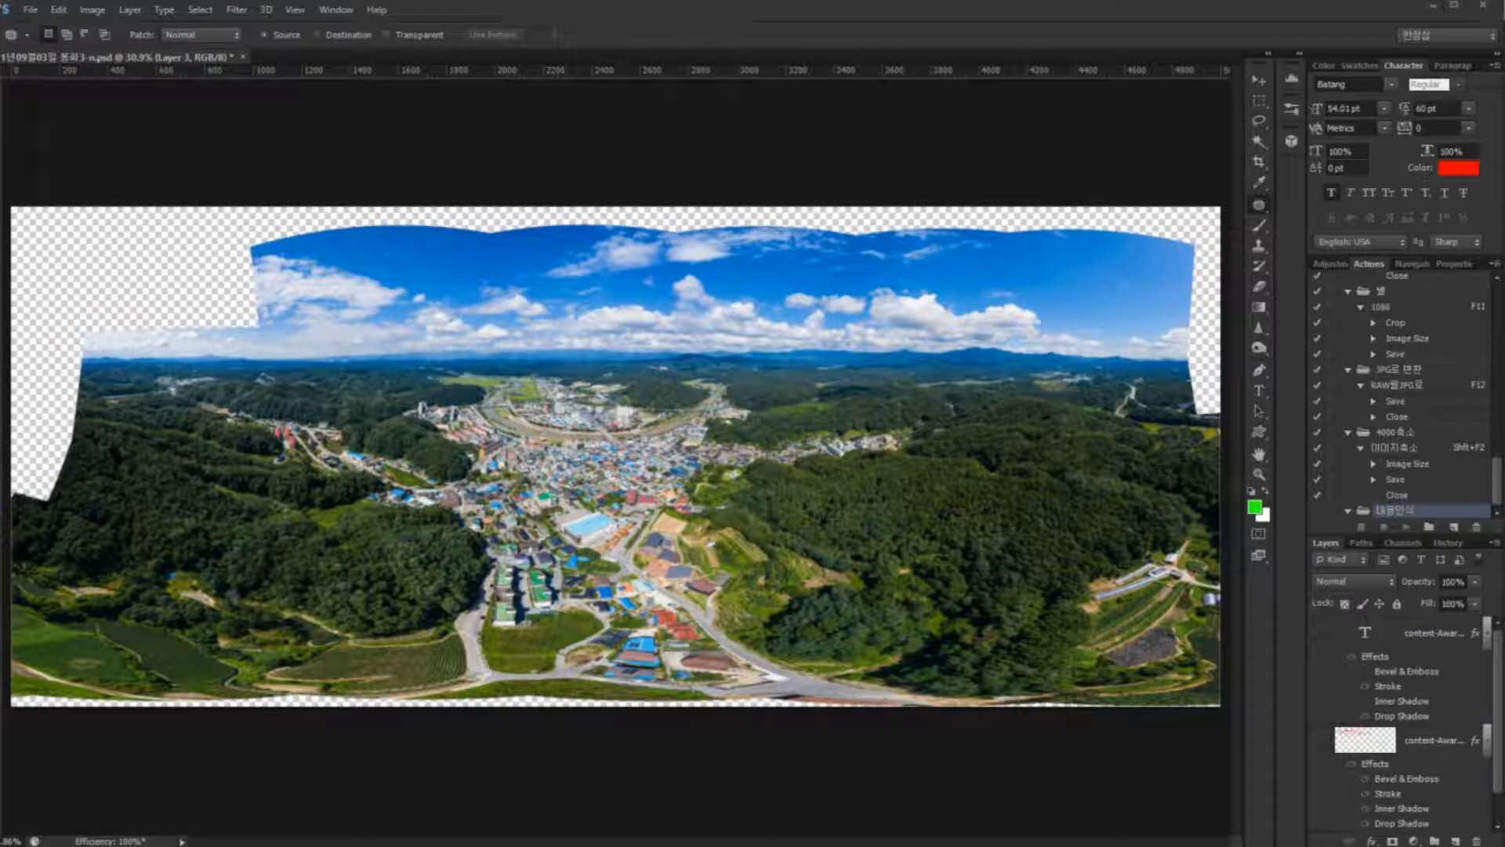
Step: Set up a new action named 내용인식 in the 내용인식 set with F2 as its function key
click(1454, 527)
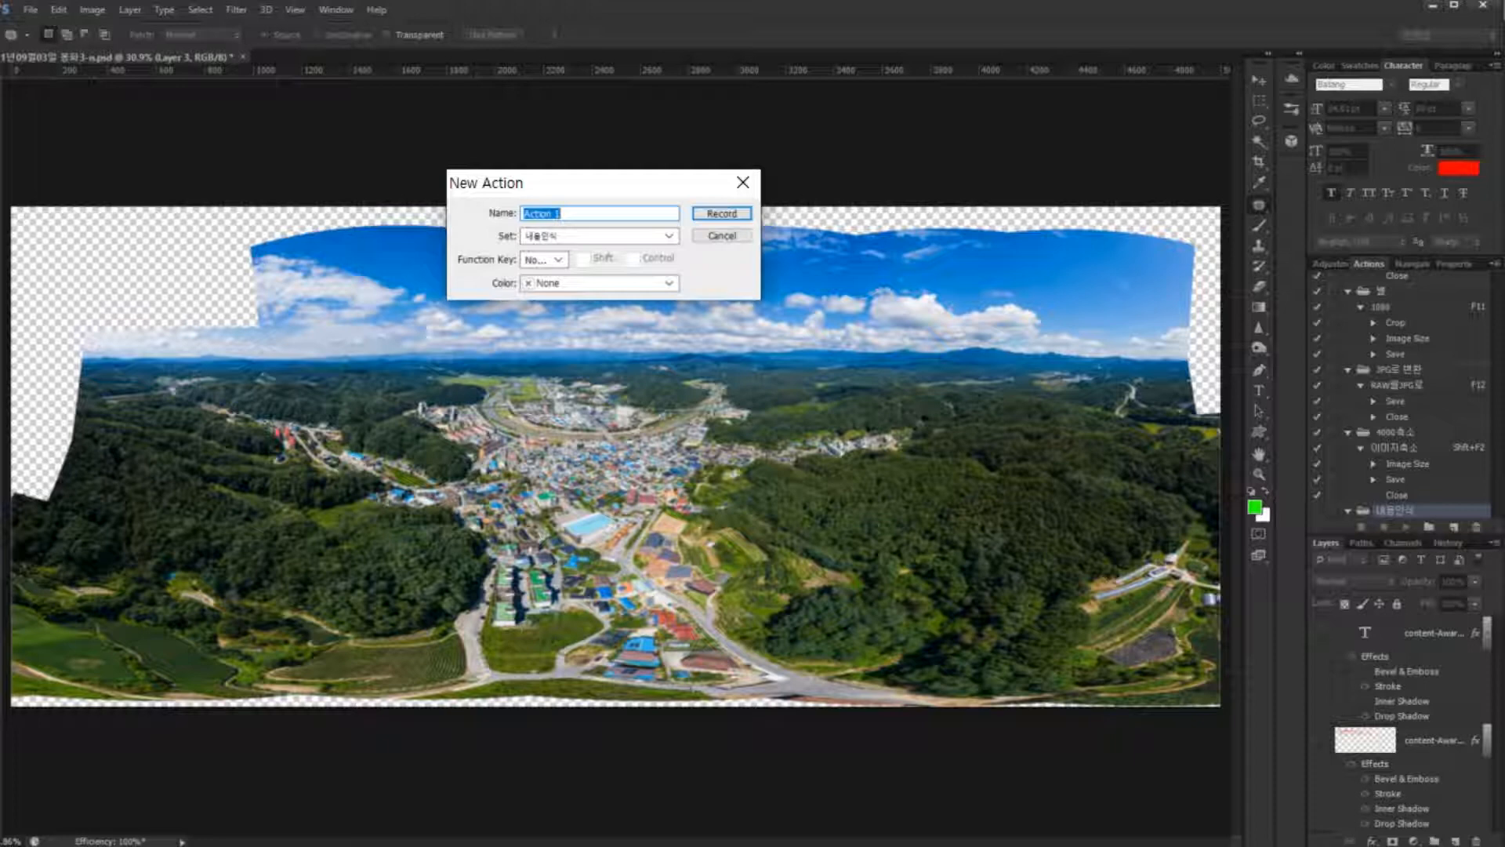
text(내용인식)
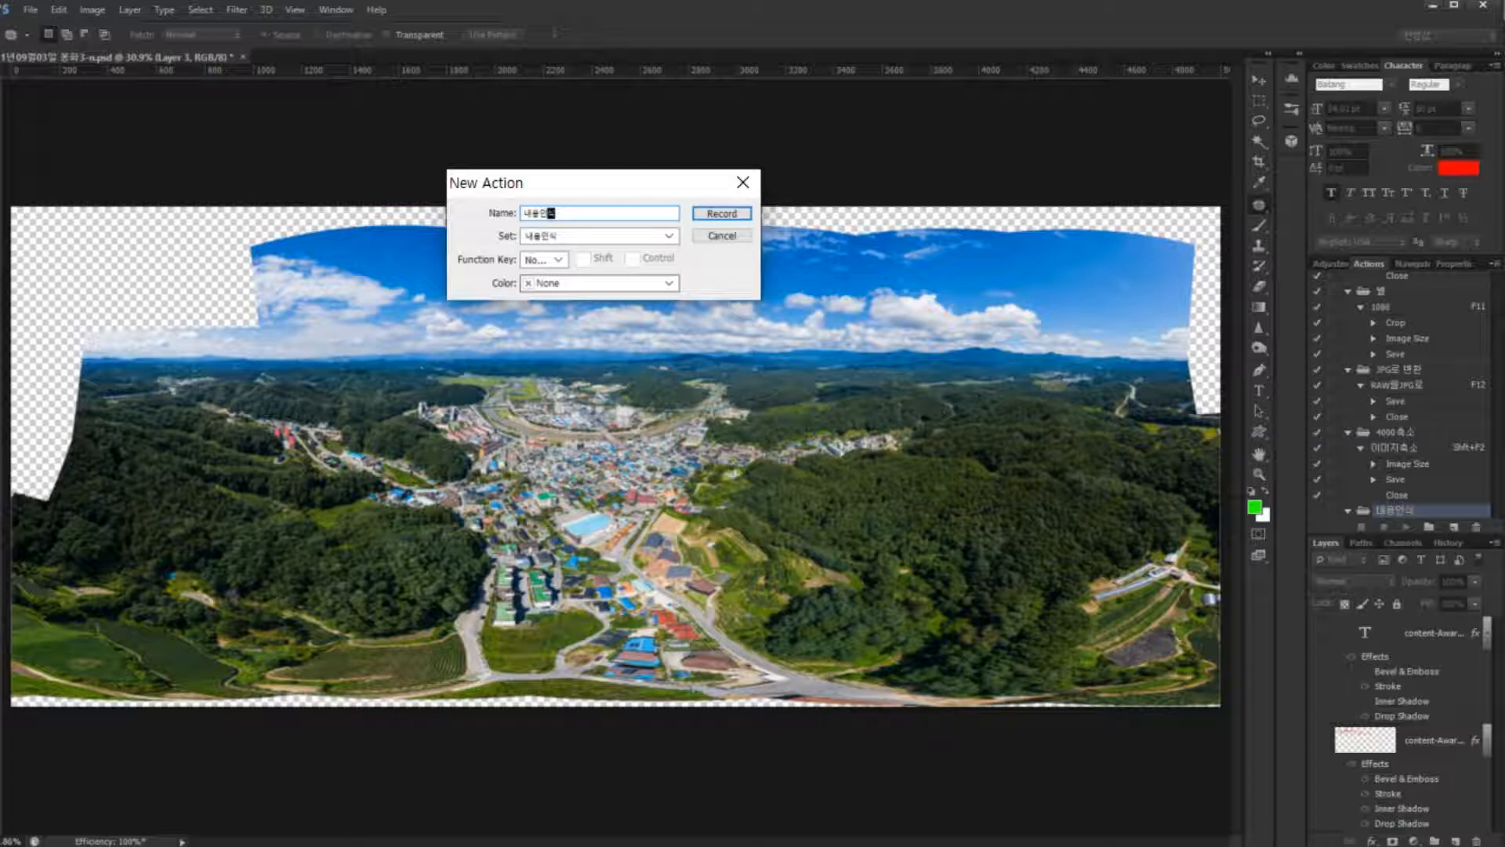
click(559, 258)
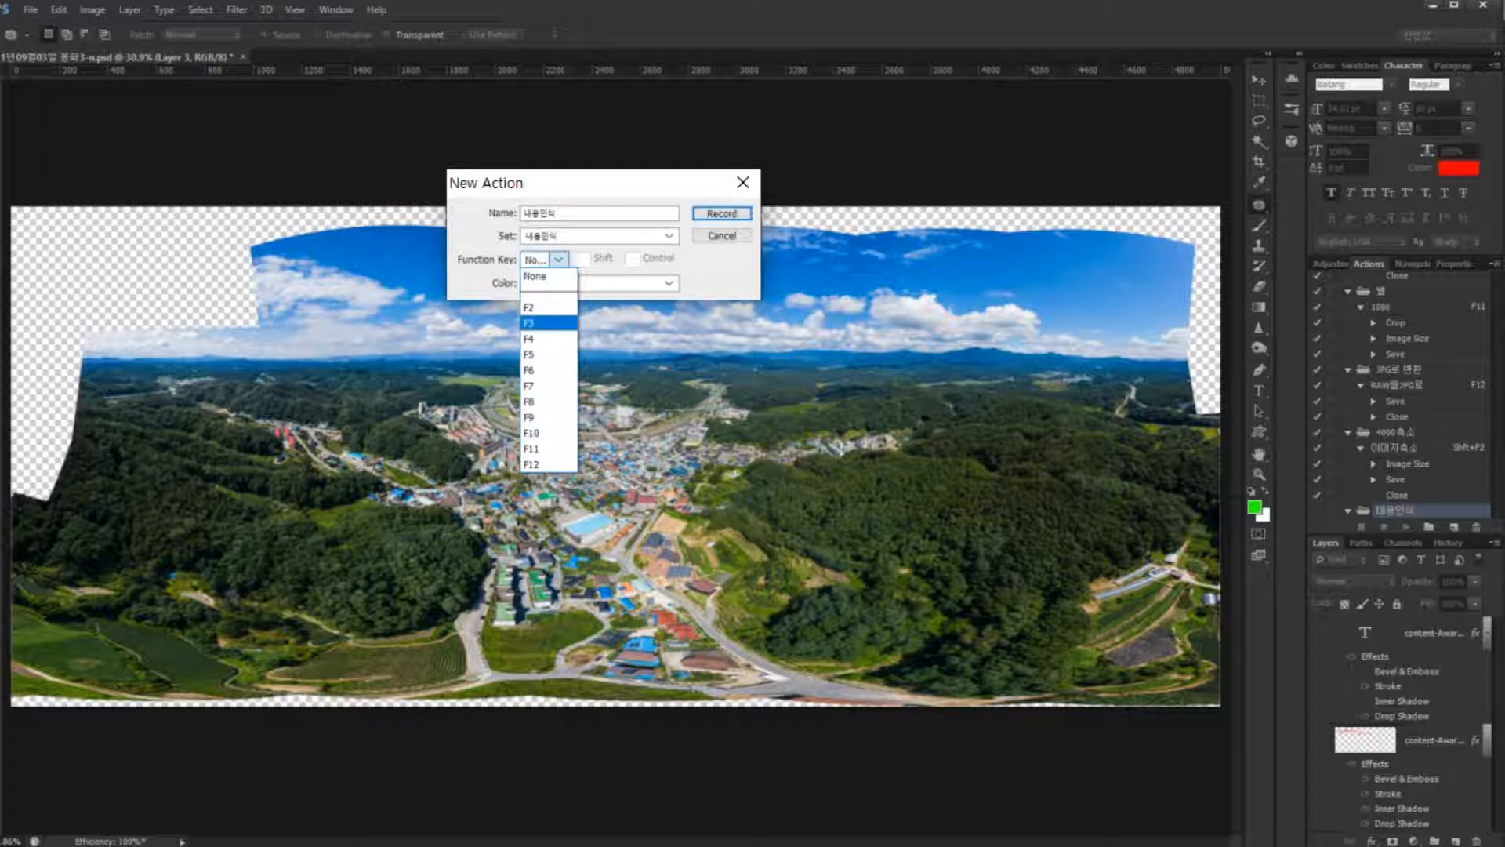
click(548, 307)
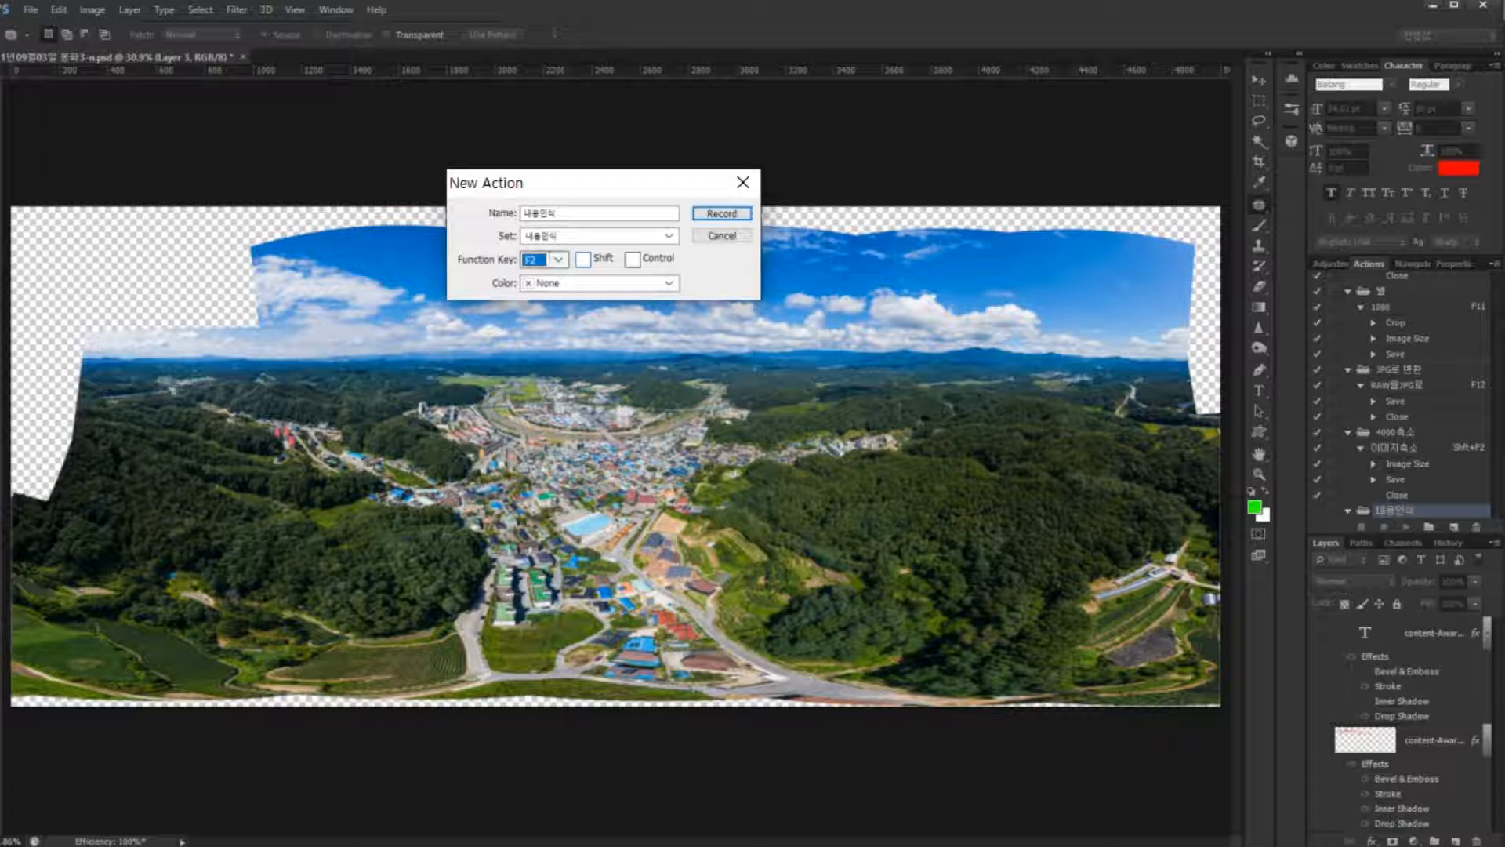
click(558, 260)
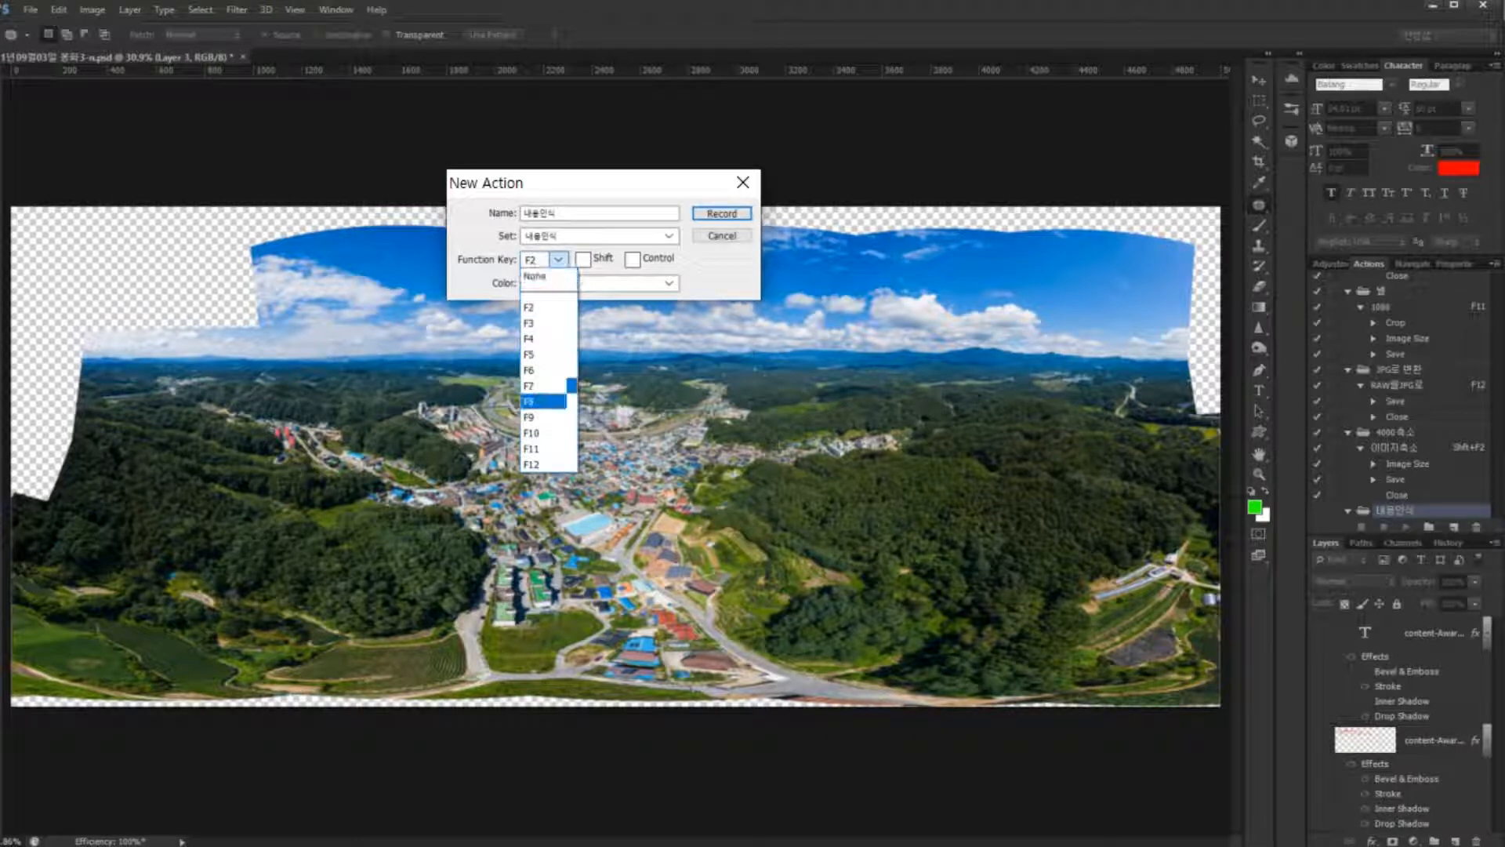
click(541, 387)
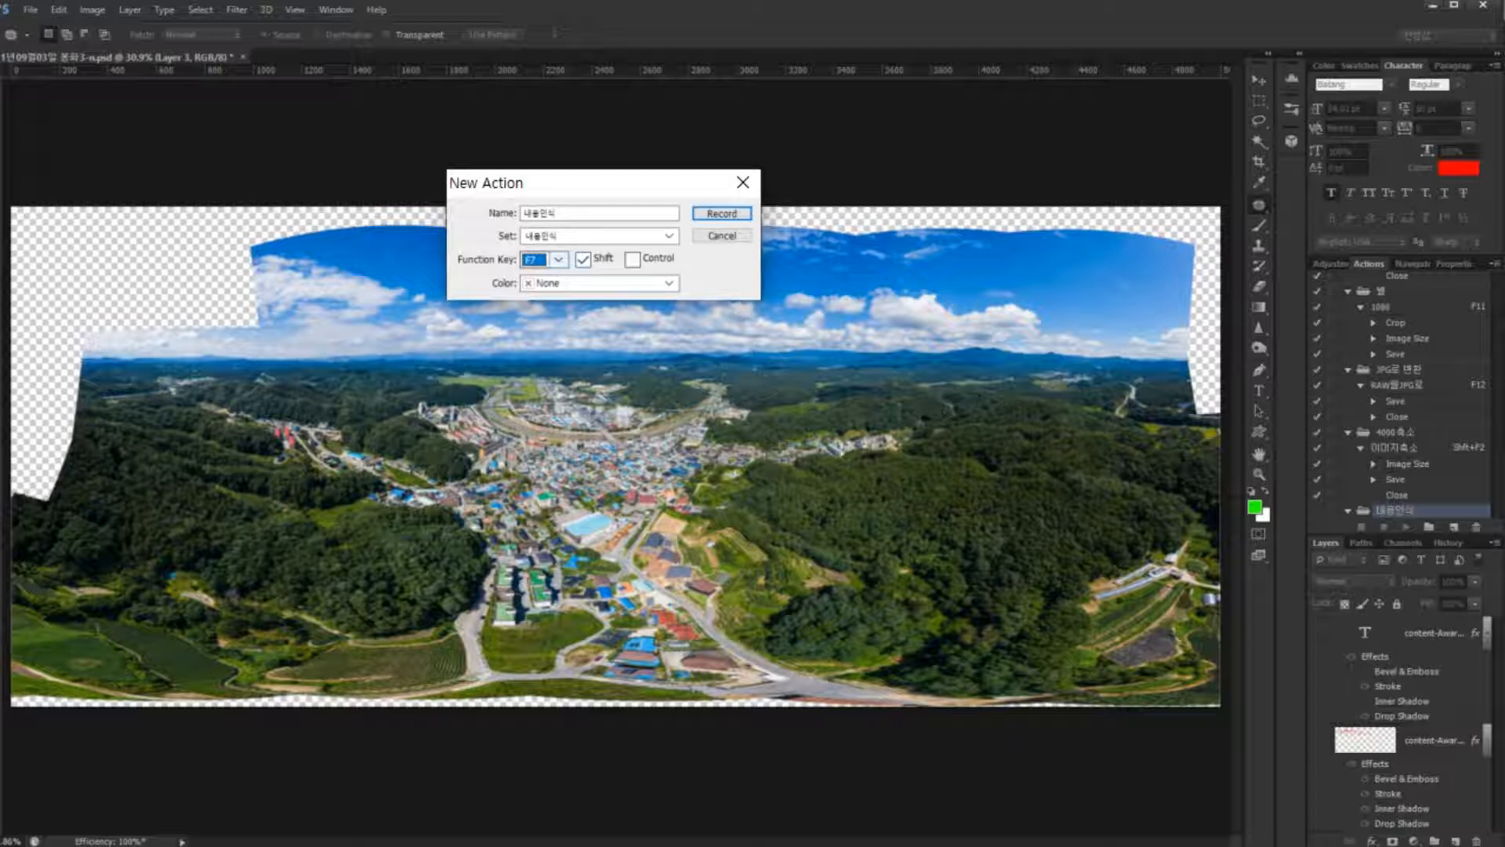
click(584, 259)
click(558, 260)
click(541, 295)
click(632, 259)
click(559, 260)
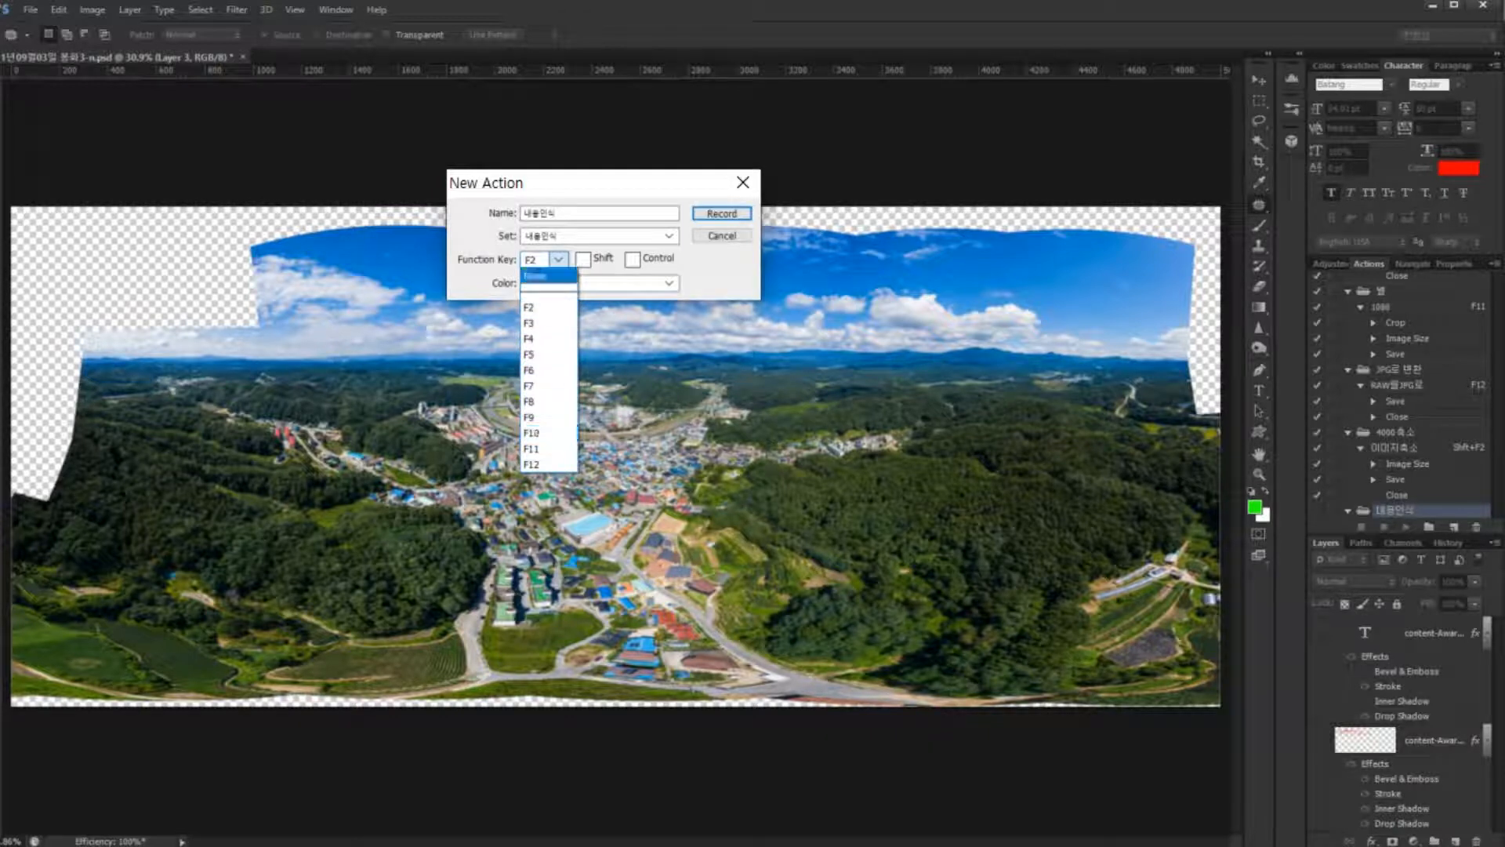
click(558, 259)
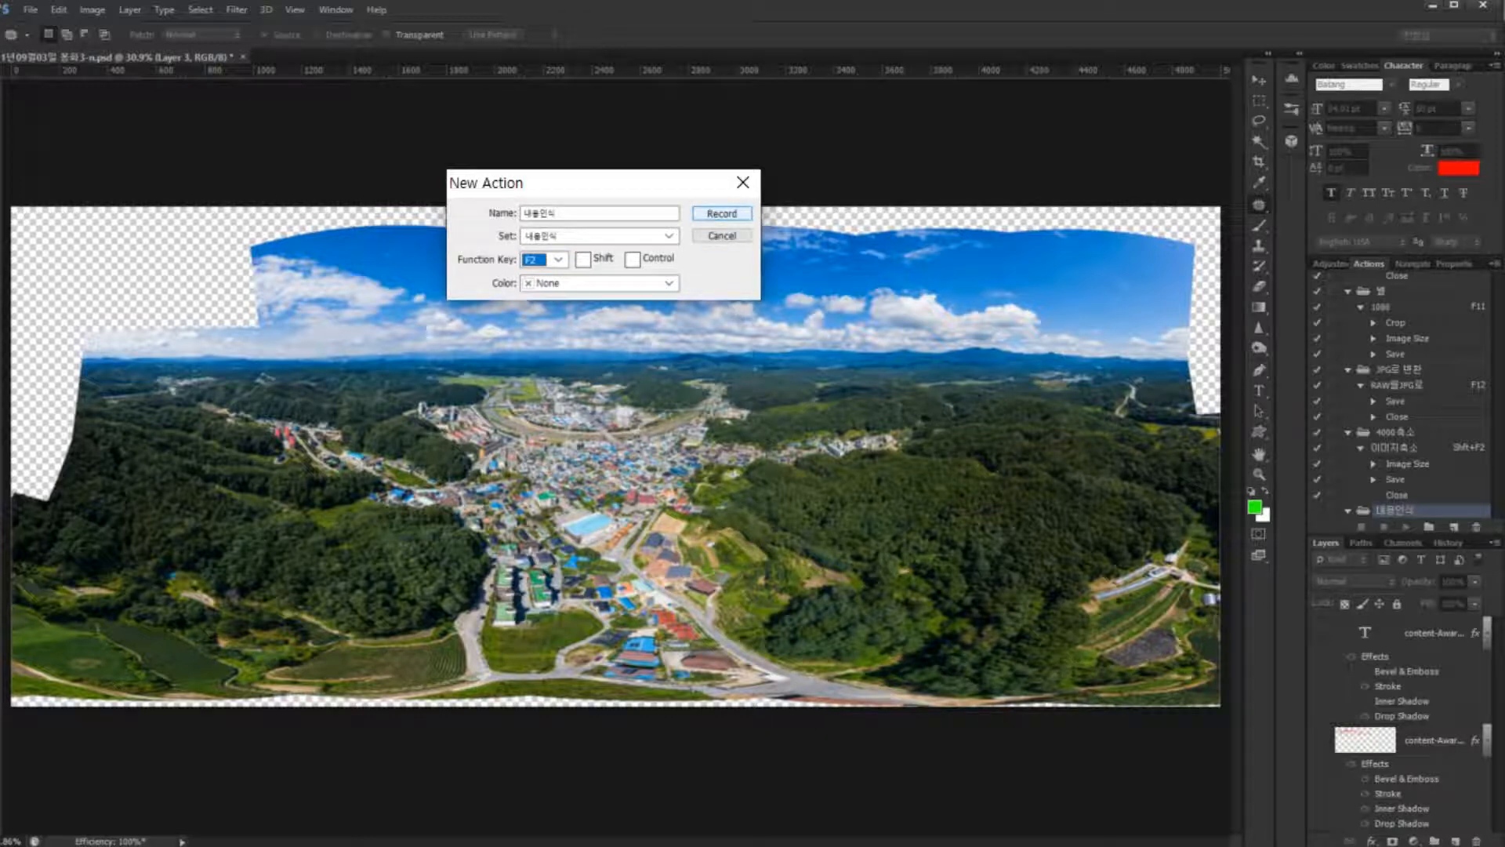
Step: Start recording, outline a gap along the upper sky edge and fill it with Content-Aware in Normal mode at 100% opacity
key(Return)
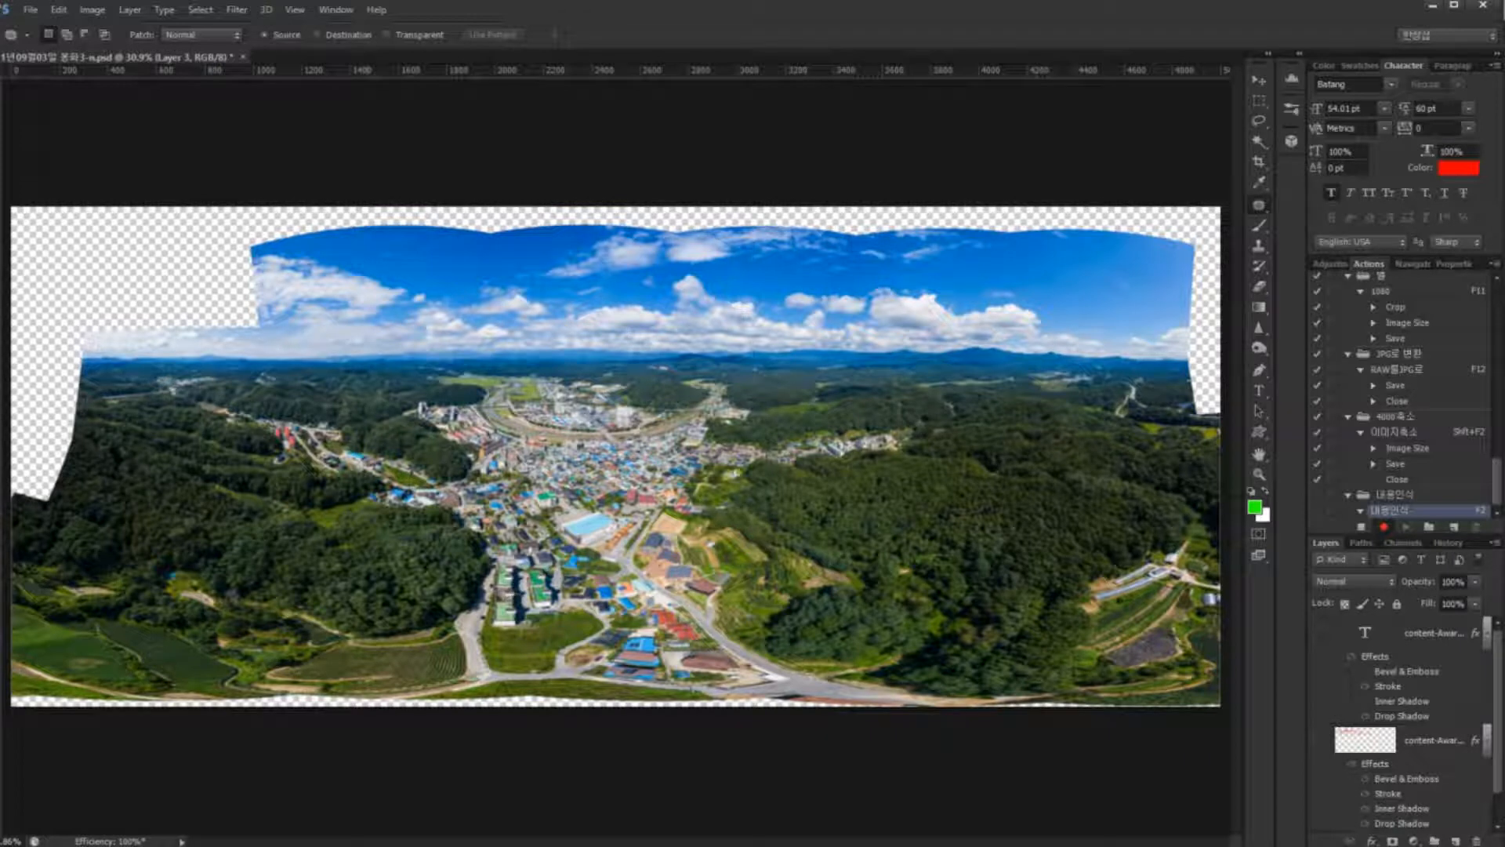
mouse_move(377, 206)
mouse_down()
mouse_move(372, 237)
mouse_move(408, 250)
mouse_move(488, 249)
mouse_move(563, 208)
mouse_up()
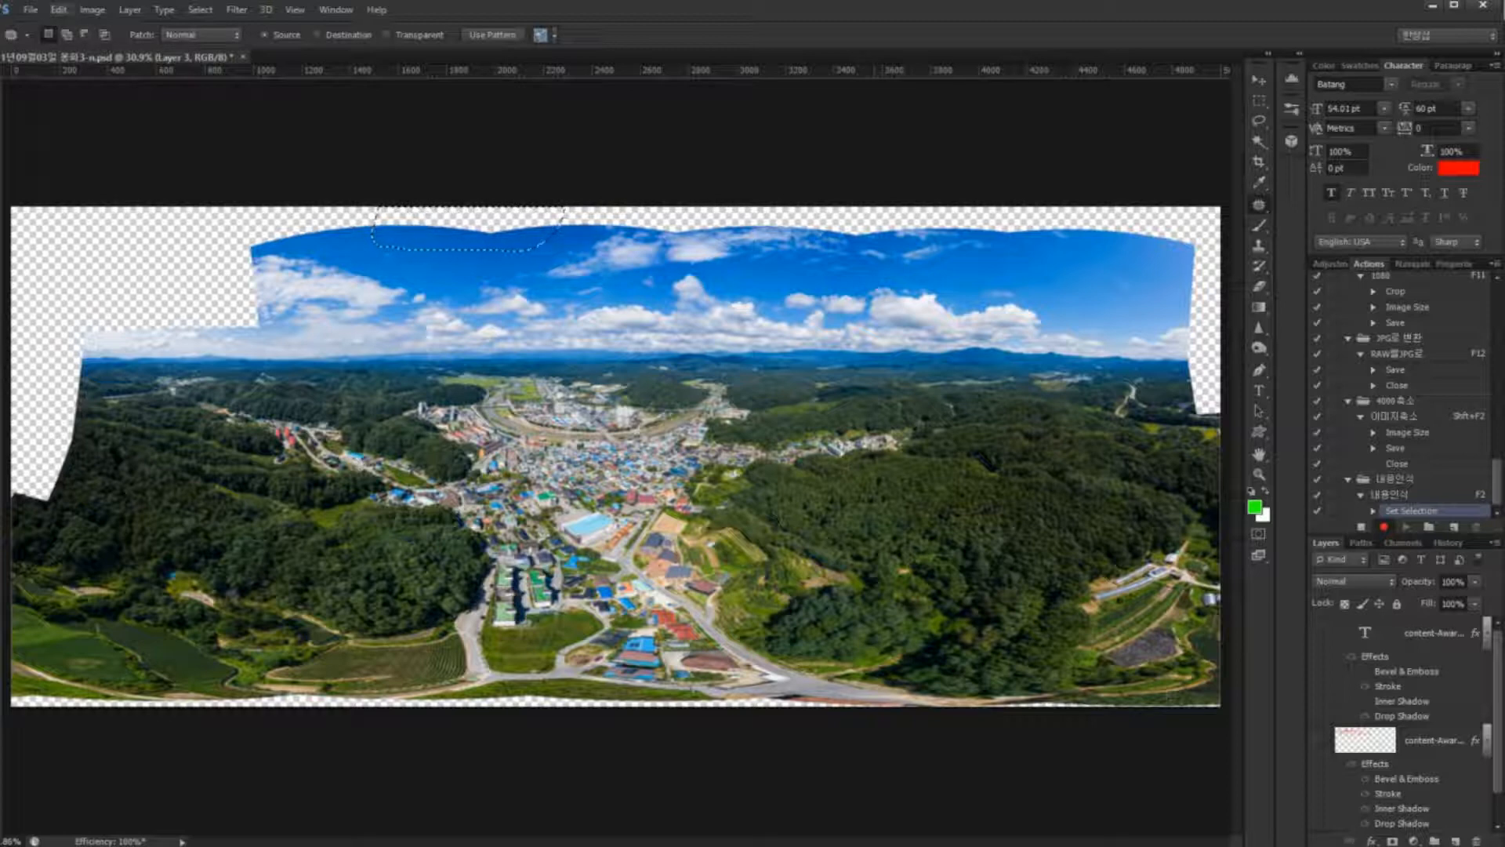
click(59, 9)
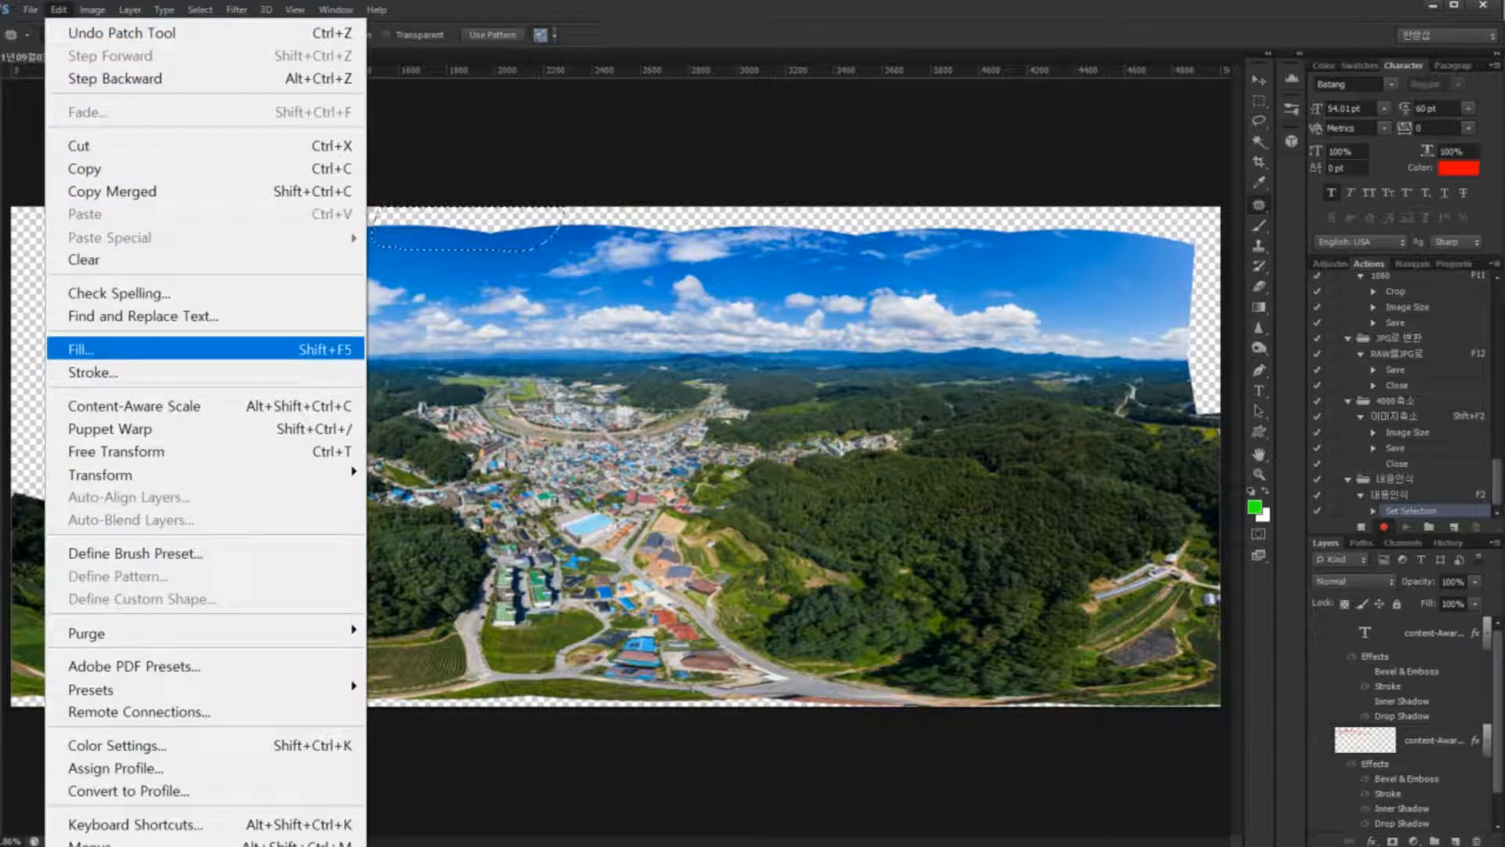
click(94, 349)
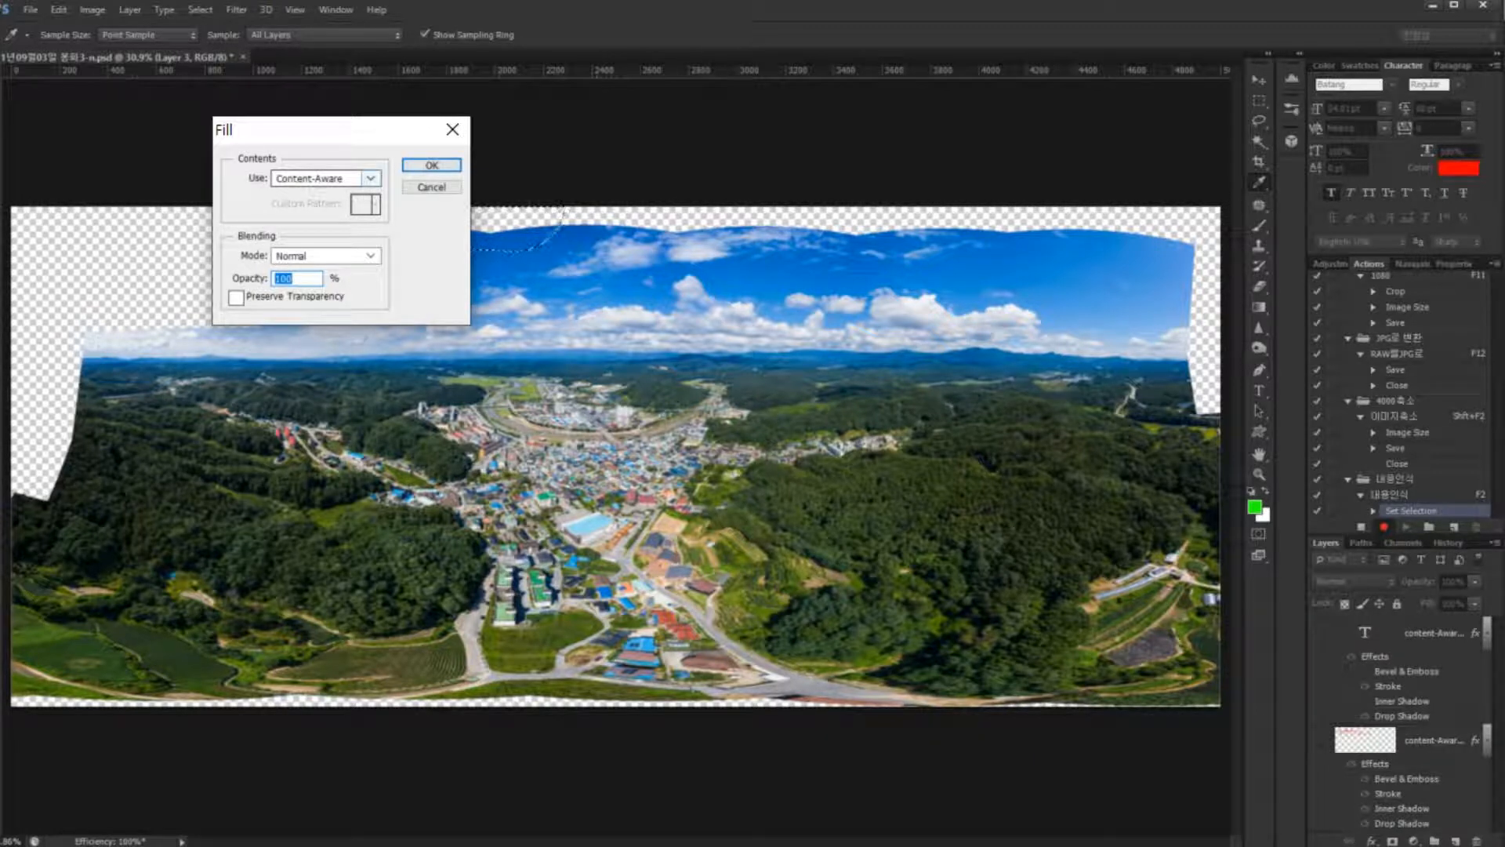
click(371, 178)
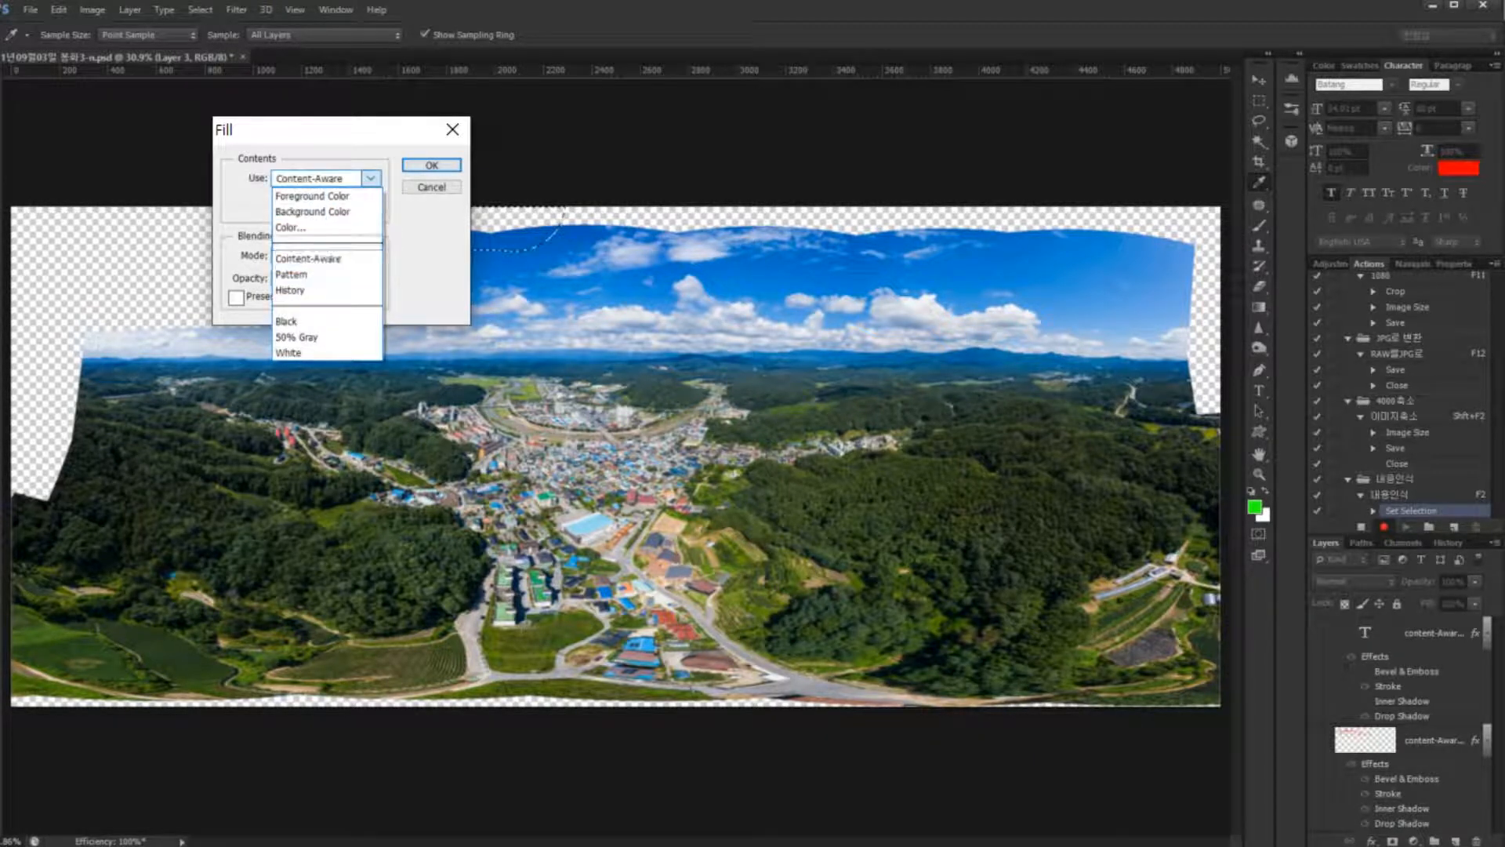
click(326, 259)
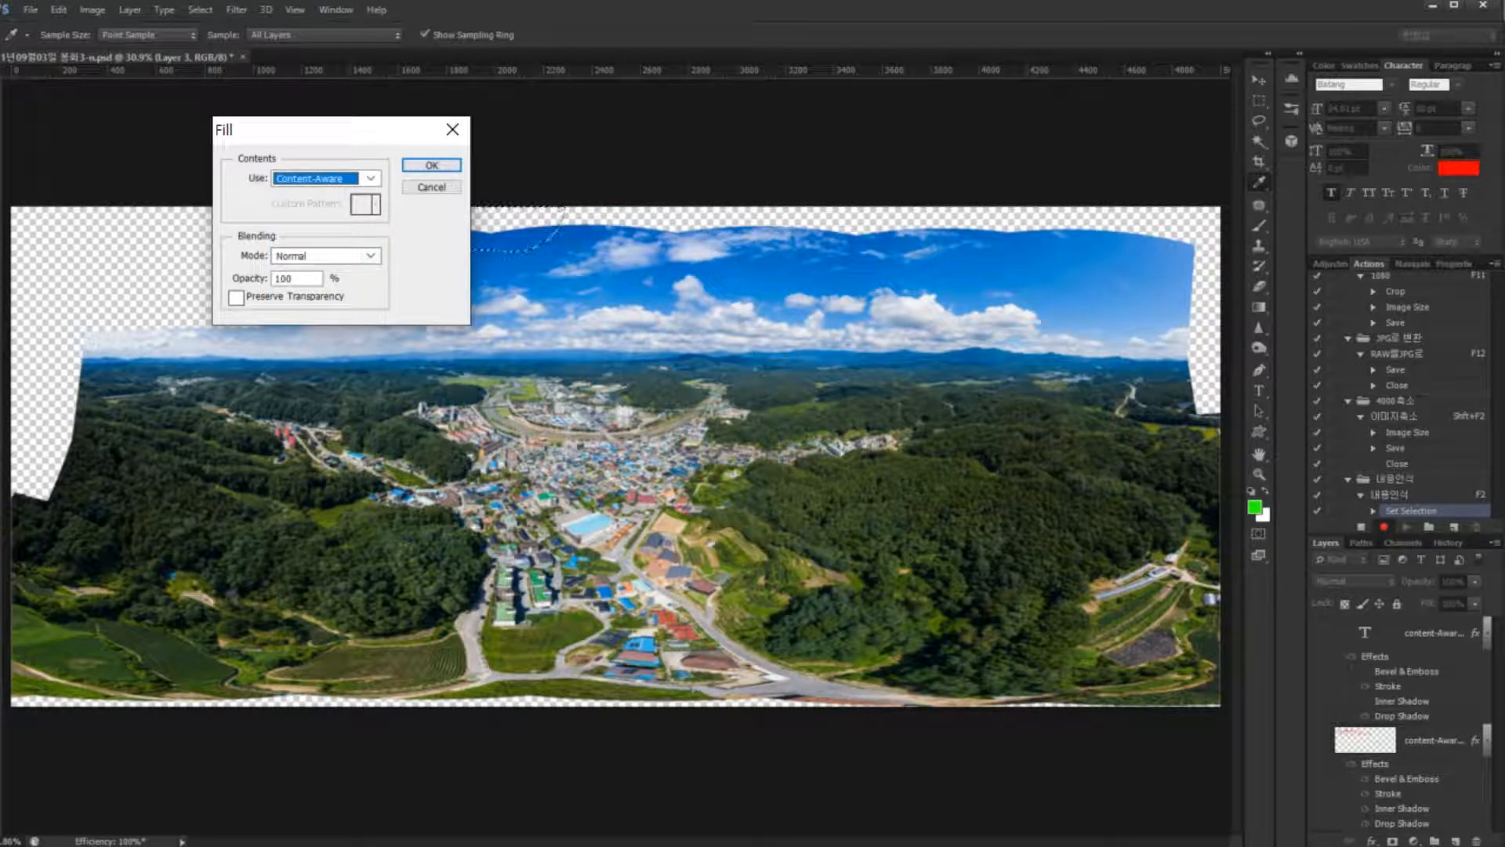
click(370, 256)
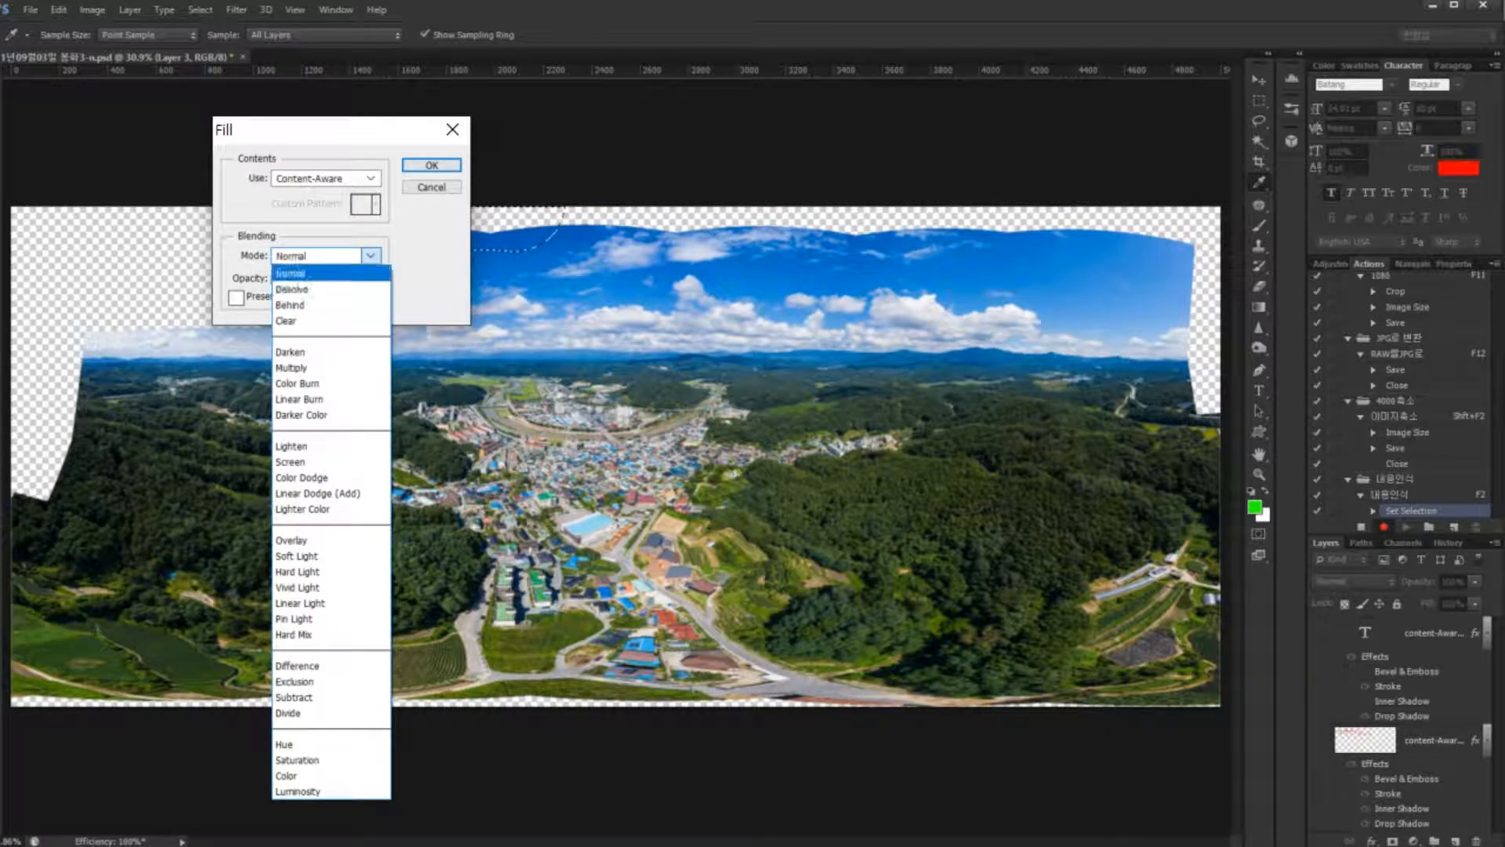
key(Return)
key(Tab)
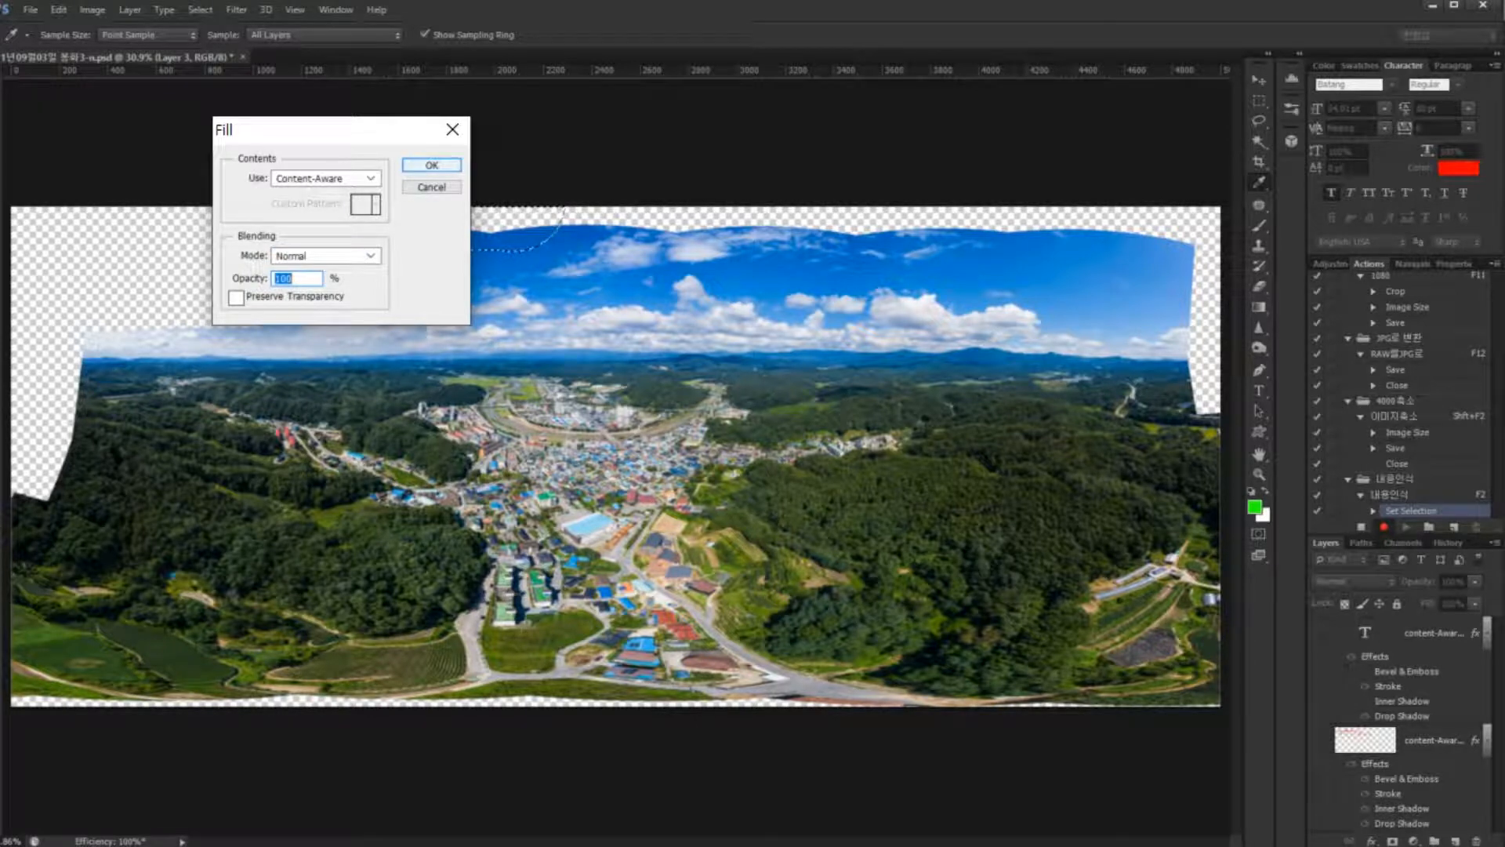
key(Return)
key(j)
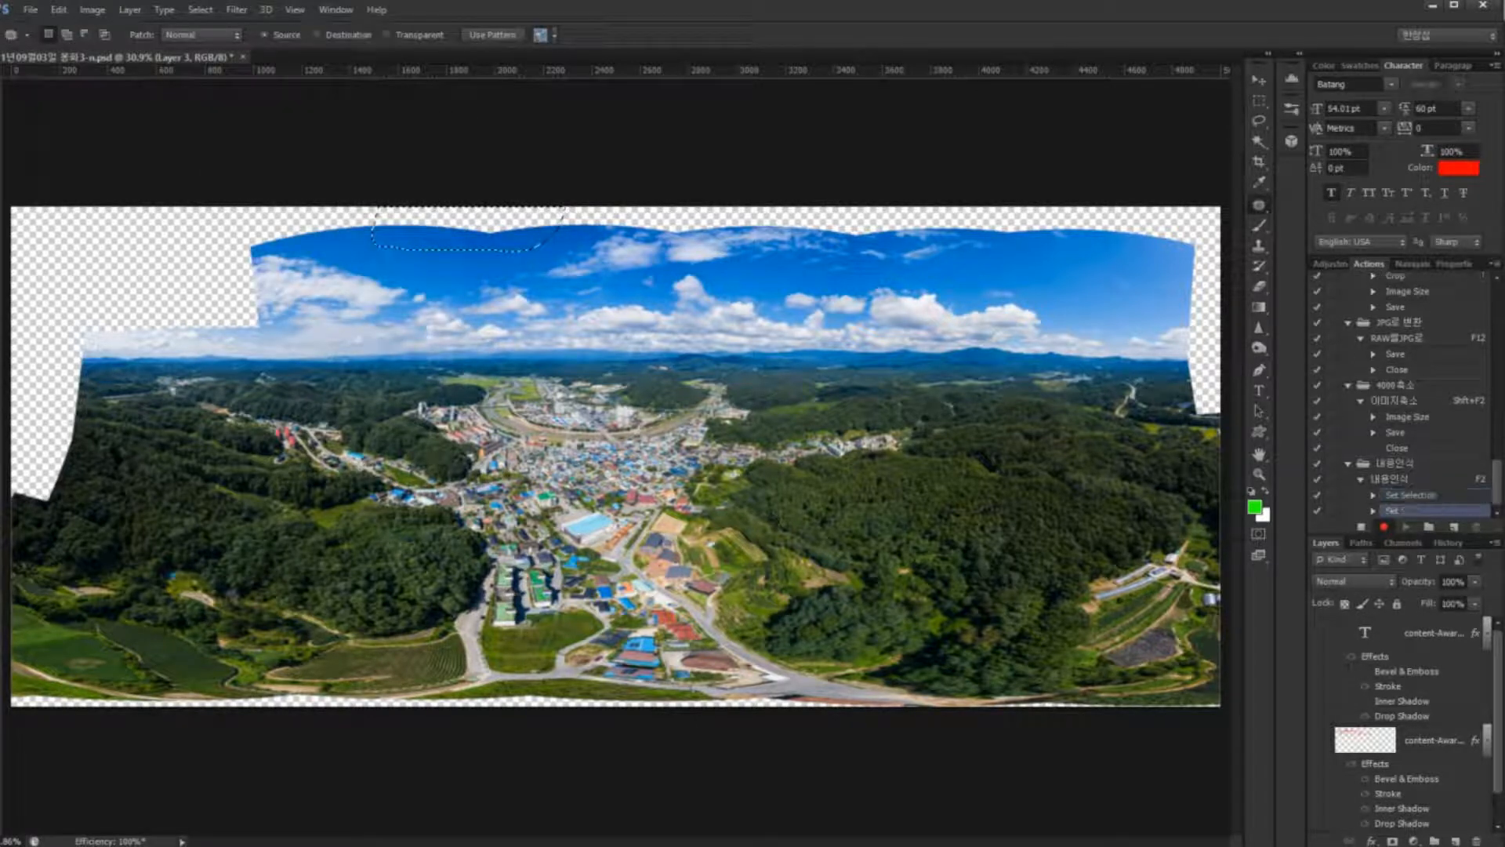
Step: Clear the selection and stop recording the 내용인식 action
key(ctrl+d)
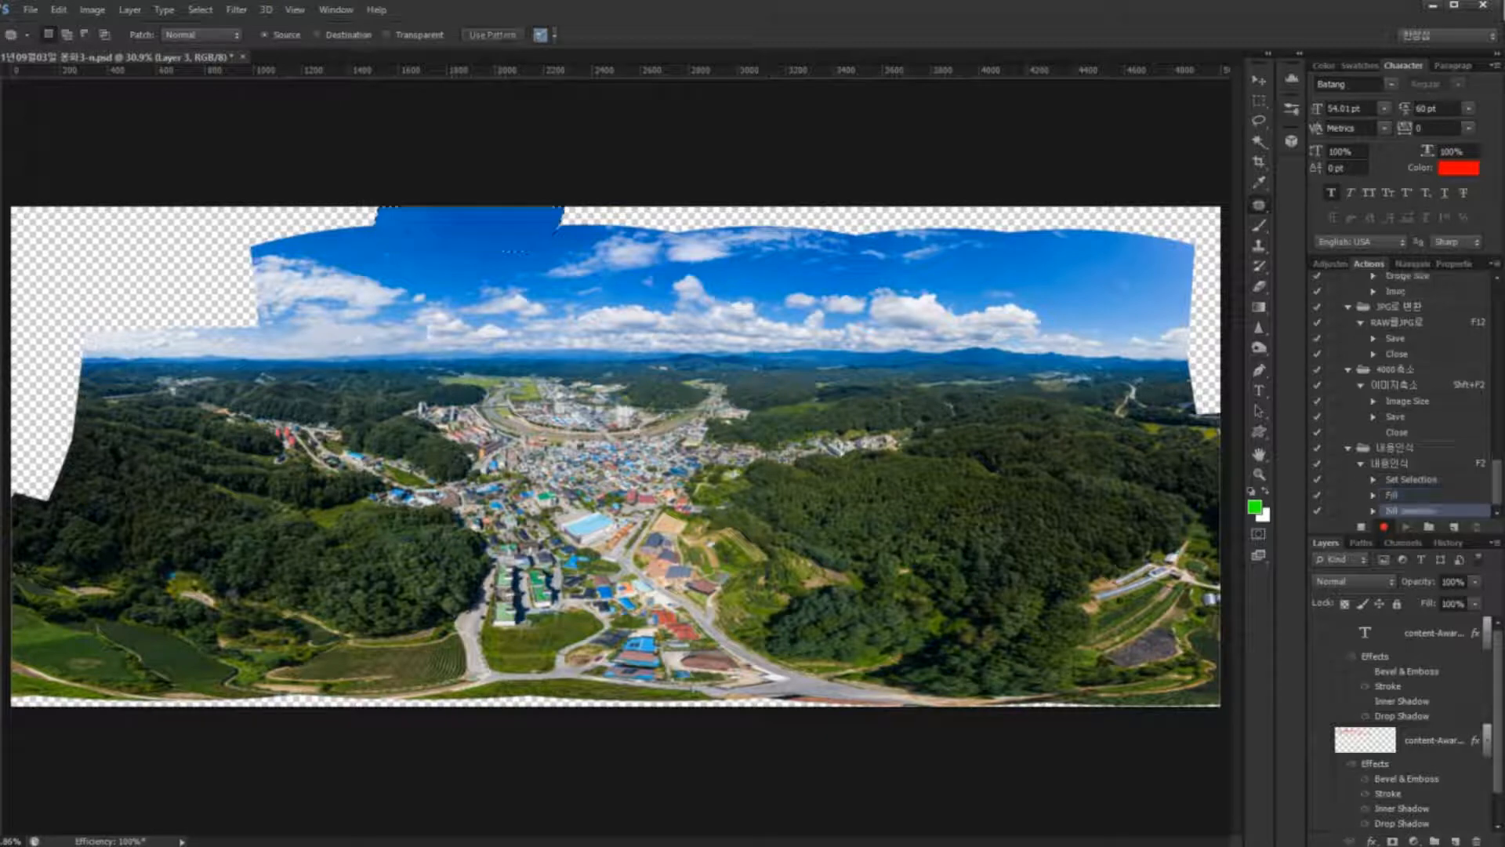
key(ctrl+d)
click(1361, 527)
mouse_move(1455, 482)
mouse_down()
mouse_move(1342, 468)
mouse_move(1494, 446)
mouse_move(1345, 487)
mouse_move(1480, 427)
mouse_move(1435, 488)
mouse_move(1373, 484)
mouse_up()
key(Escape)
drag(560, 179, 494, 254)
mouse_move(364, 244)
mouse_down()
mouse_move(469, 161)
mouse_move(566, 187)
mouse_move(547, 235)
mouse_move(378, 253)
mouse_move(360, 212)
mouse_move(443, 159)
mouse_move(555, 166)
mouse_move(471, 276)
mouse_move(396, 263)
mouse_up()
mouse_move(91, 288)
mouse_down()
mouse_move(202, 320)
mouse_move(165, 333)
mouse_up()
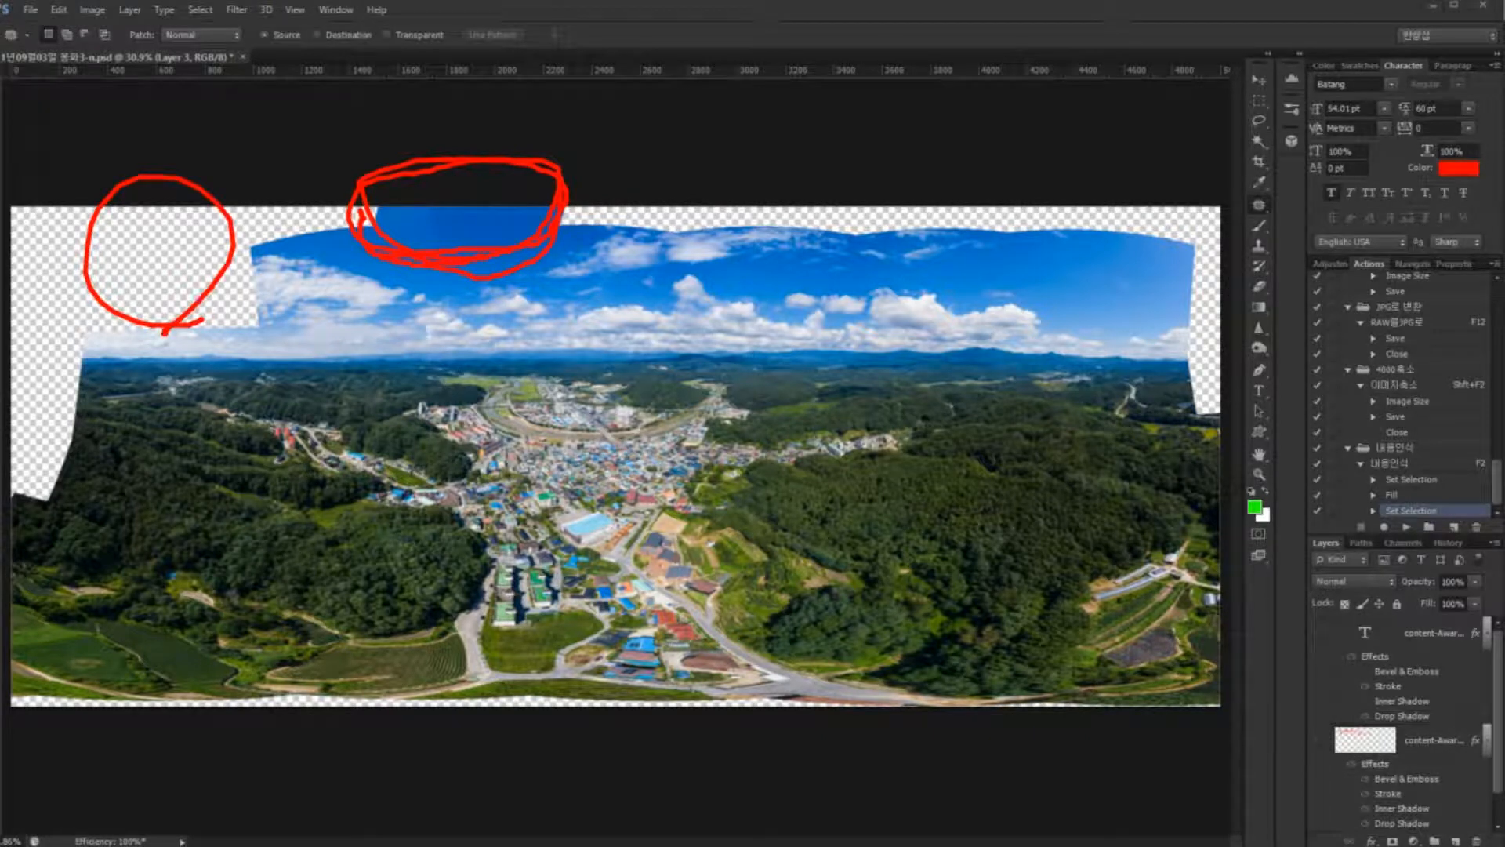
mouse_move(486, 282)
mouse_down()
mouse_move(361, 267)
mouse_move(549, 180)
mouse_move(502, 284)
mouse_up()
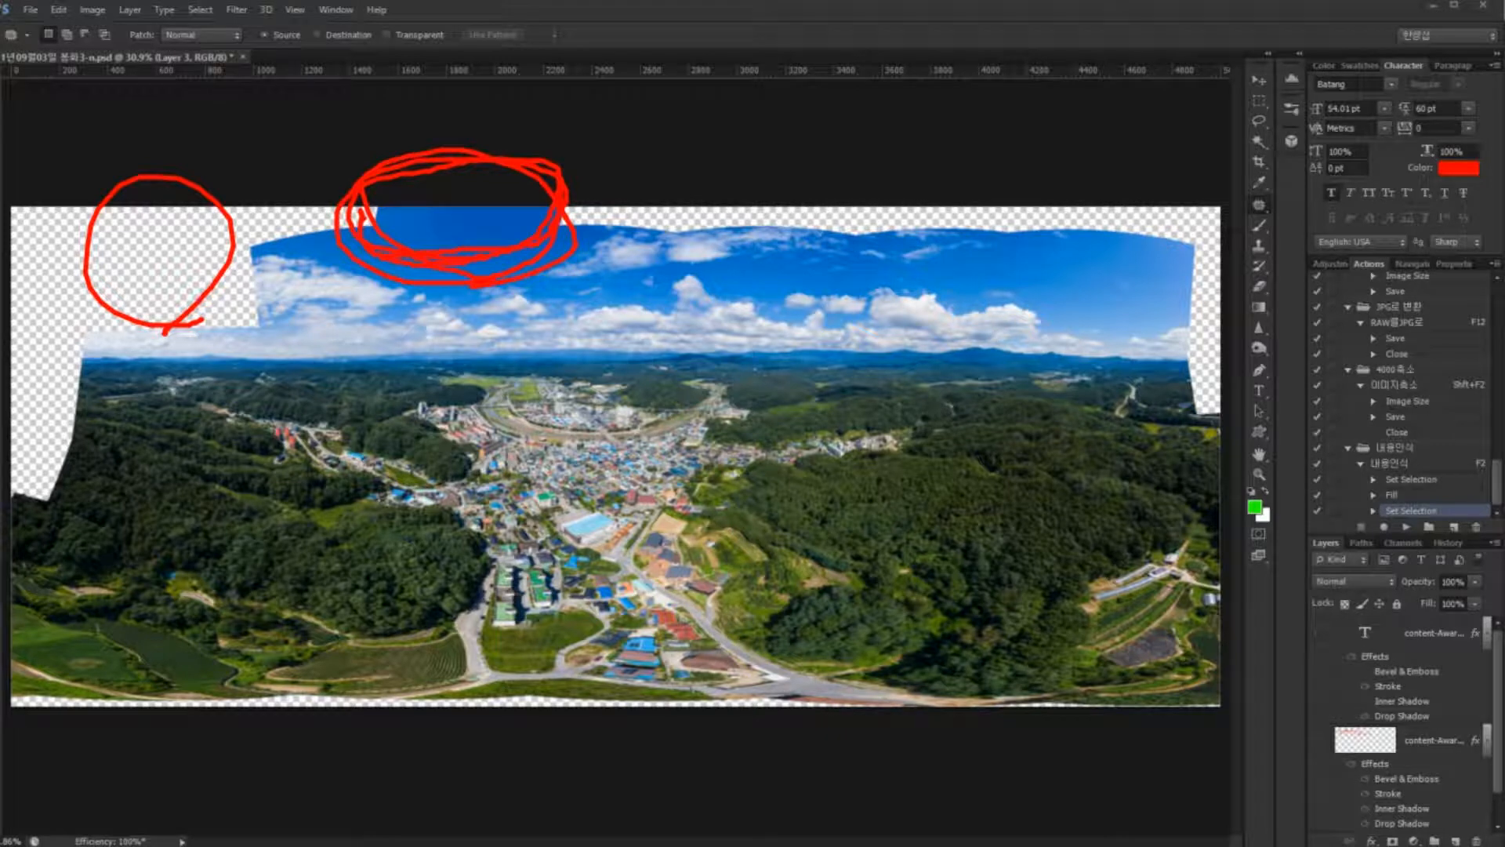
key(Escape)
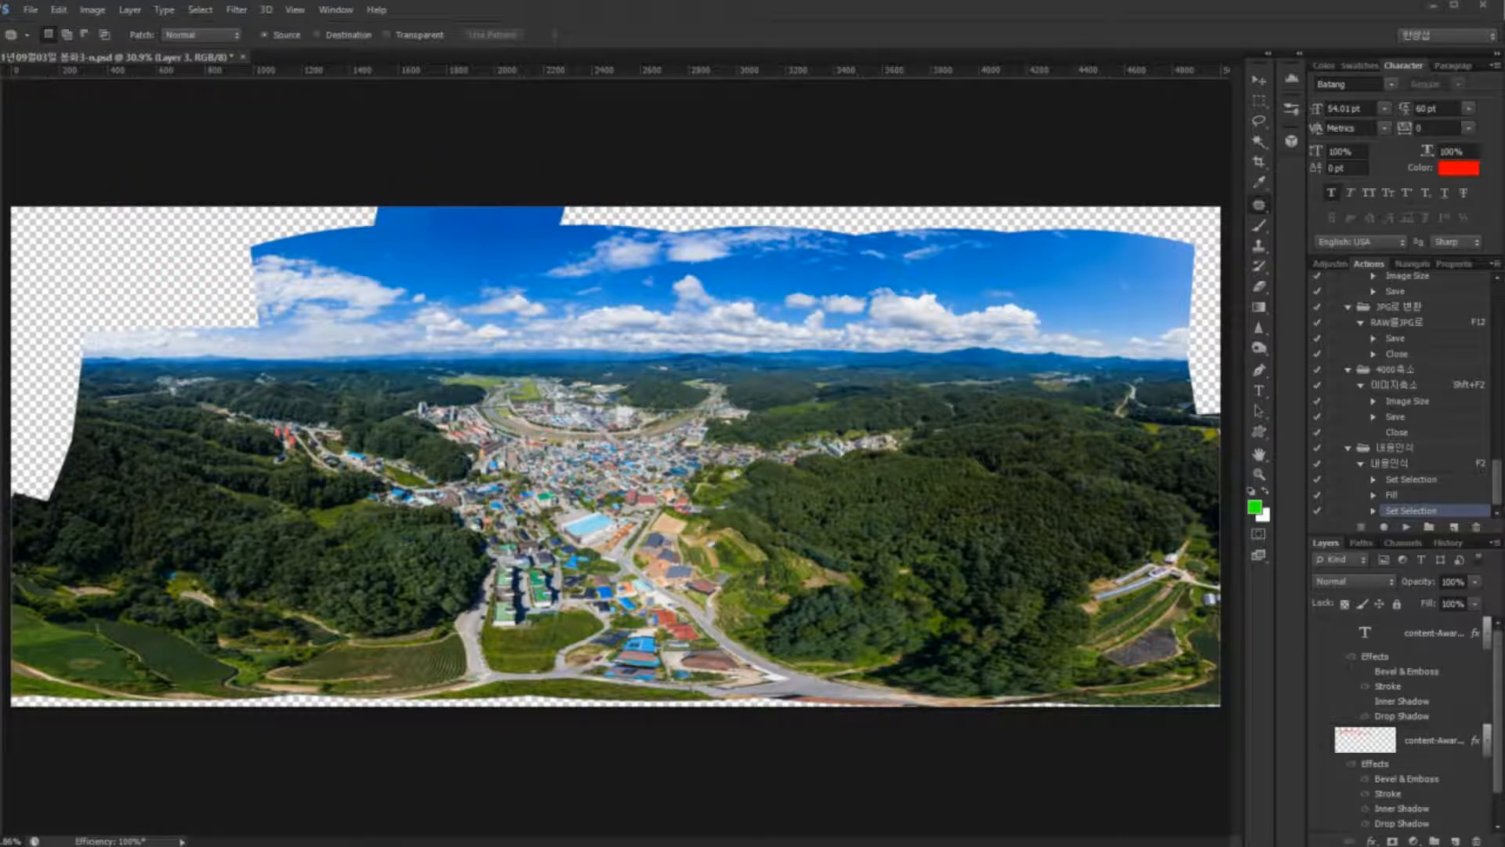
mouse_move(1447, 495)
mouse_down()
mouse_move(1373, 495)
mouse_move(1353, 475)
mouse_move(1451, 469)
mouse_move(1463, 480)
mouse_move(1379, 495)
mouse_up()
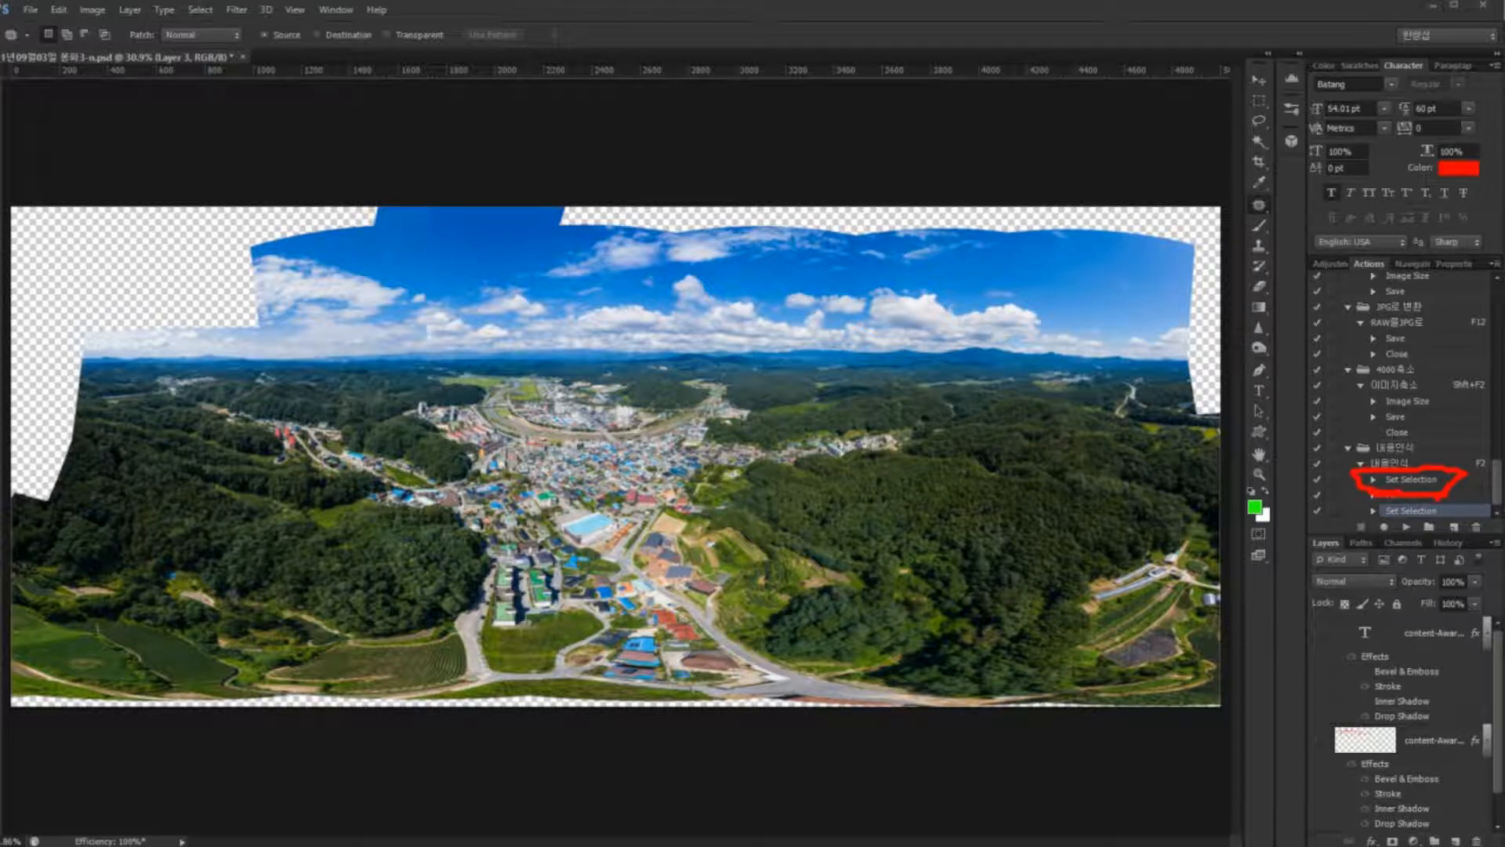
drag(1367, 493, 1345, 489)
key(e)
Step: Delete the first Set Selection command, the one before Fill, from the new 내용인식 action
click(1411, 479)
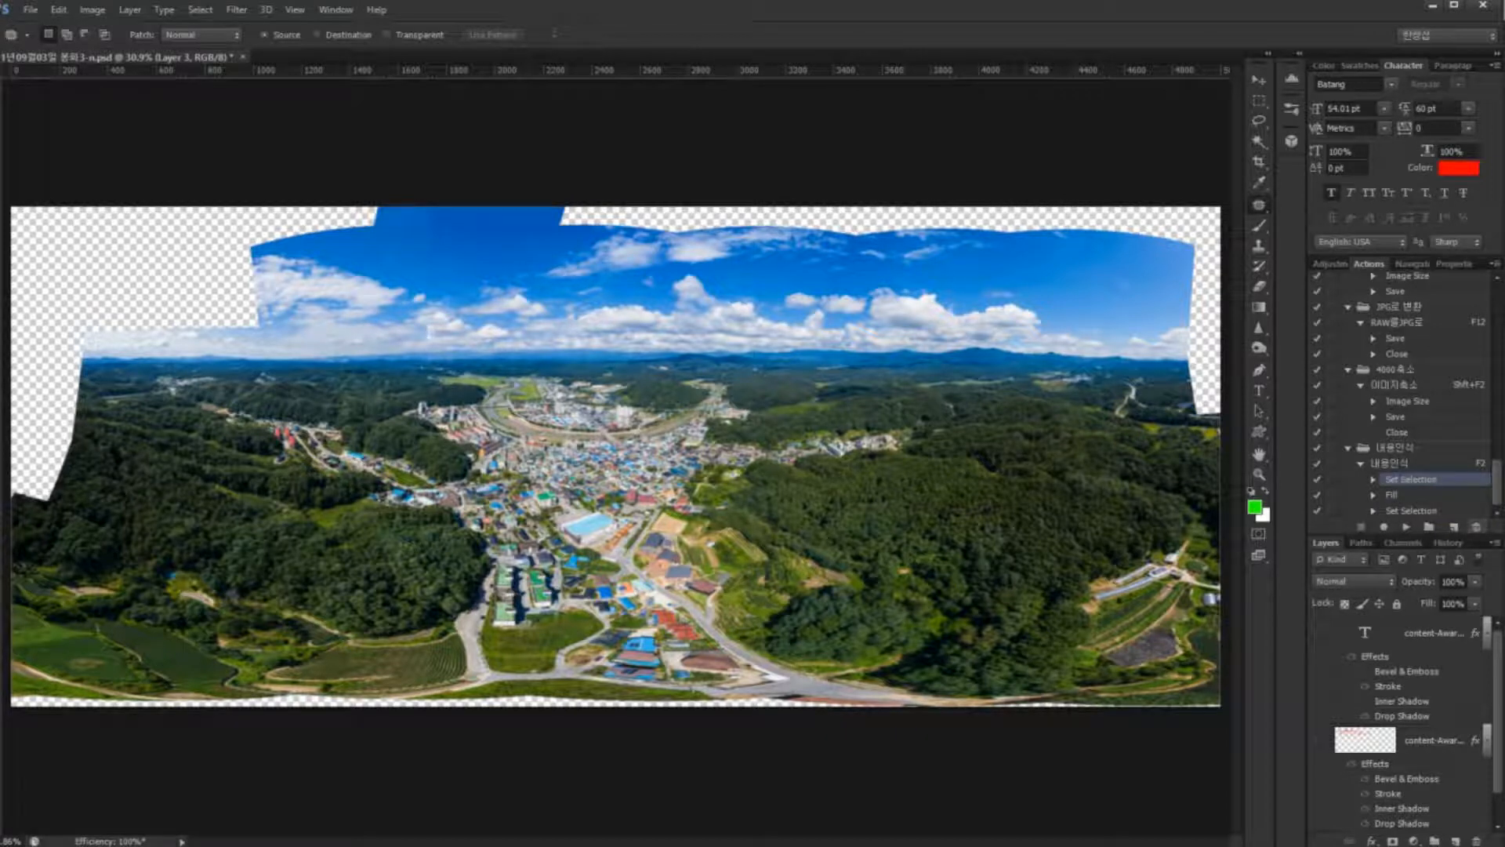
click(1477, 526)
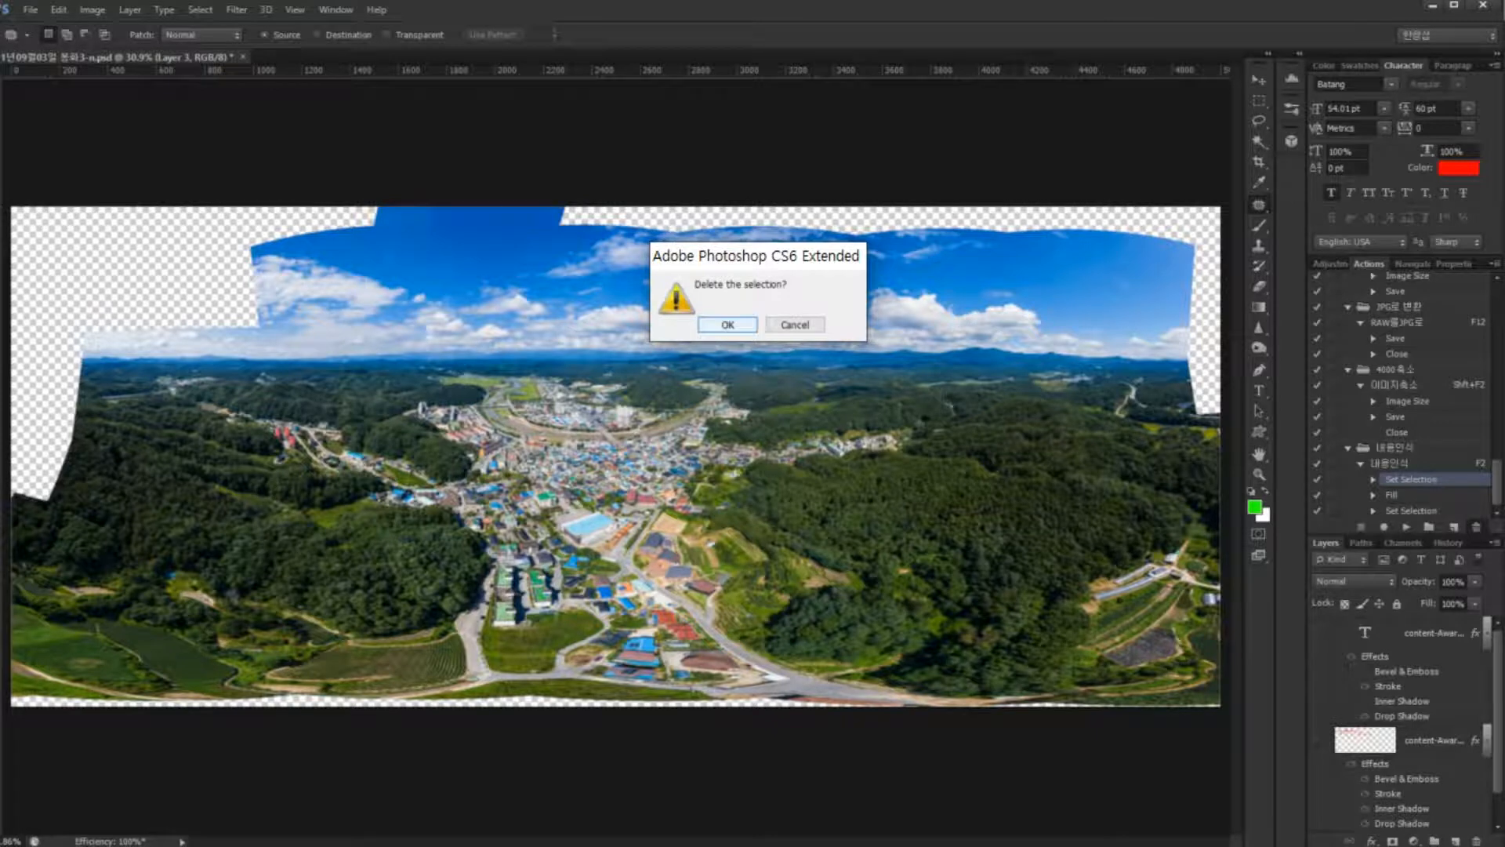
key(Return)
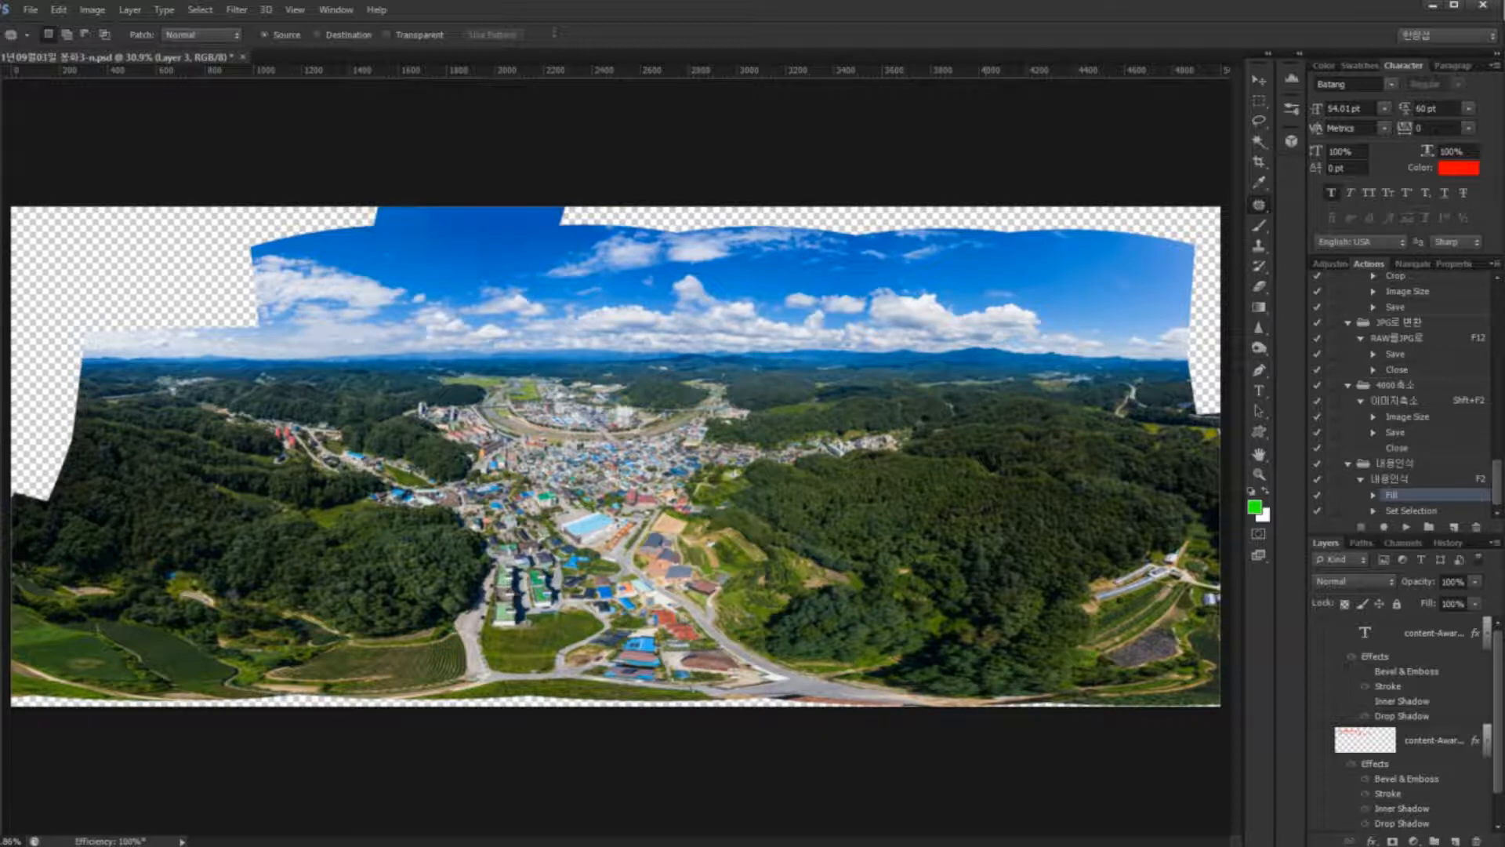
Step: Fill an outlined gap along the upper sky edge with the 내용인식 action and the panorama's upper-right corner with the Content-Aware Fill command
mouse_move(539, 233)
mouse_down()
mouse_move(726, 243)
mouse_move(862, 208)
mouse_up()
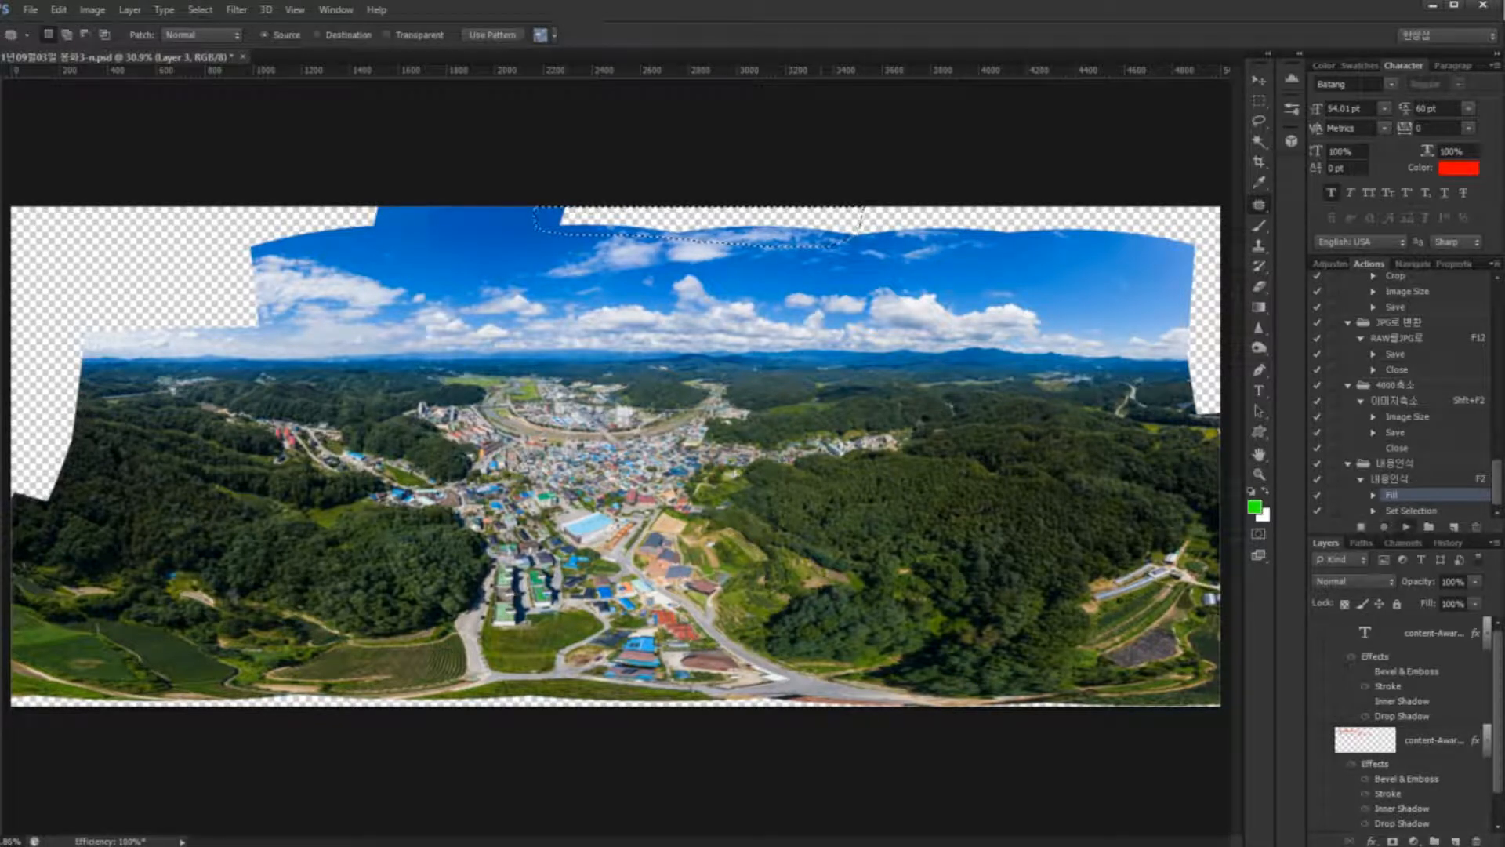
key(F2)
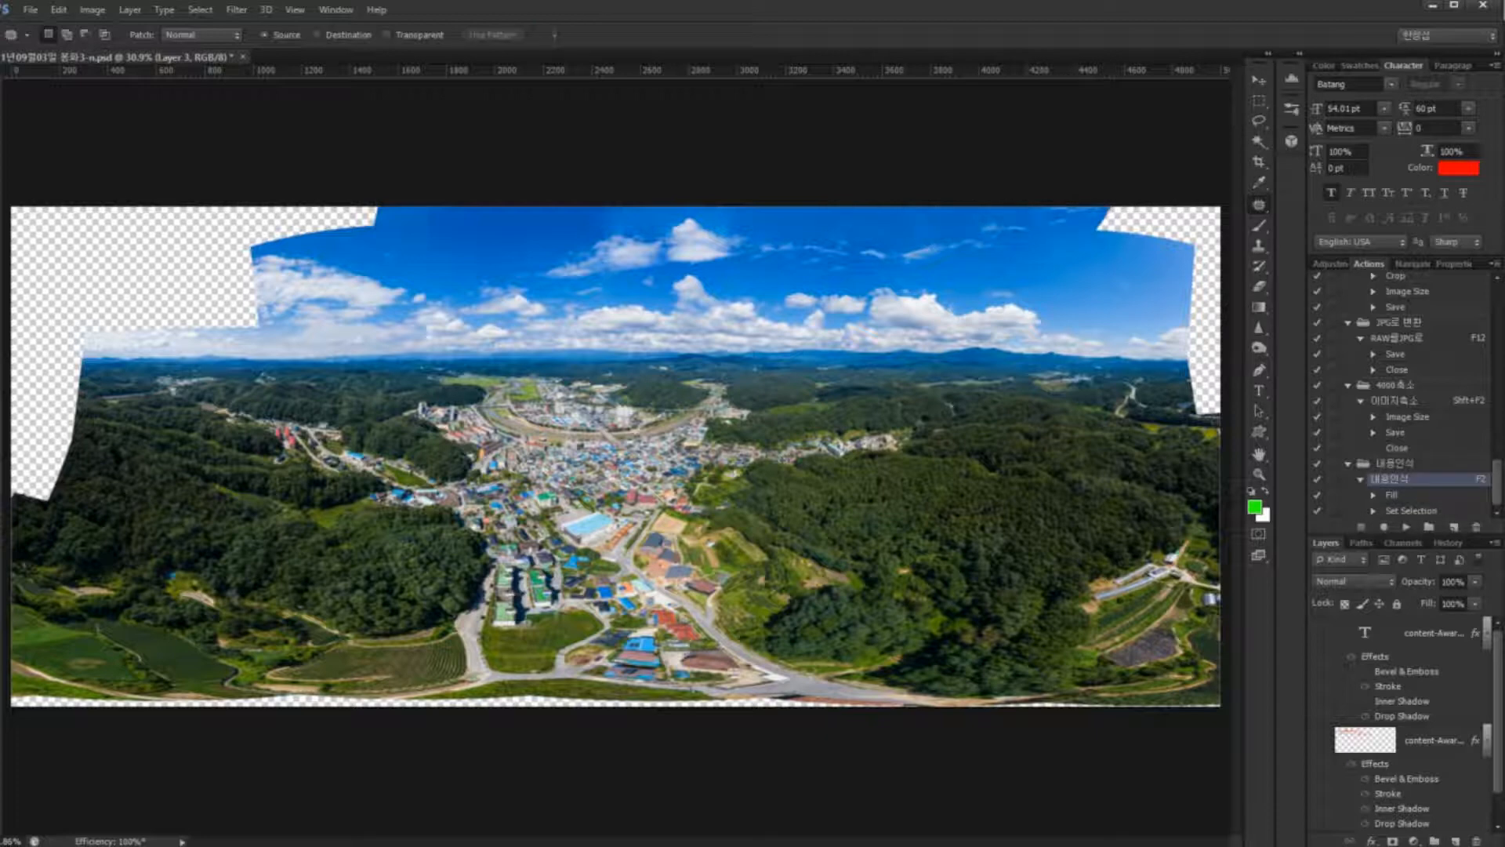
mouse_move(1204, 266)
mouse_down()
mouse_move(1224, 207)
mouse_move(1208, 196)
mouse_up()
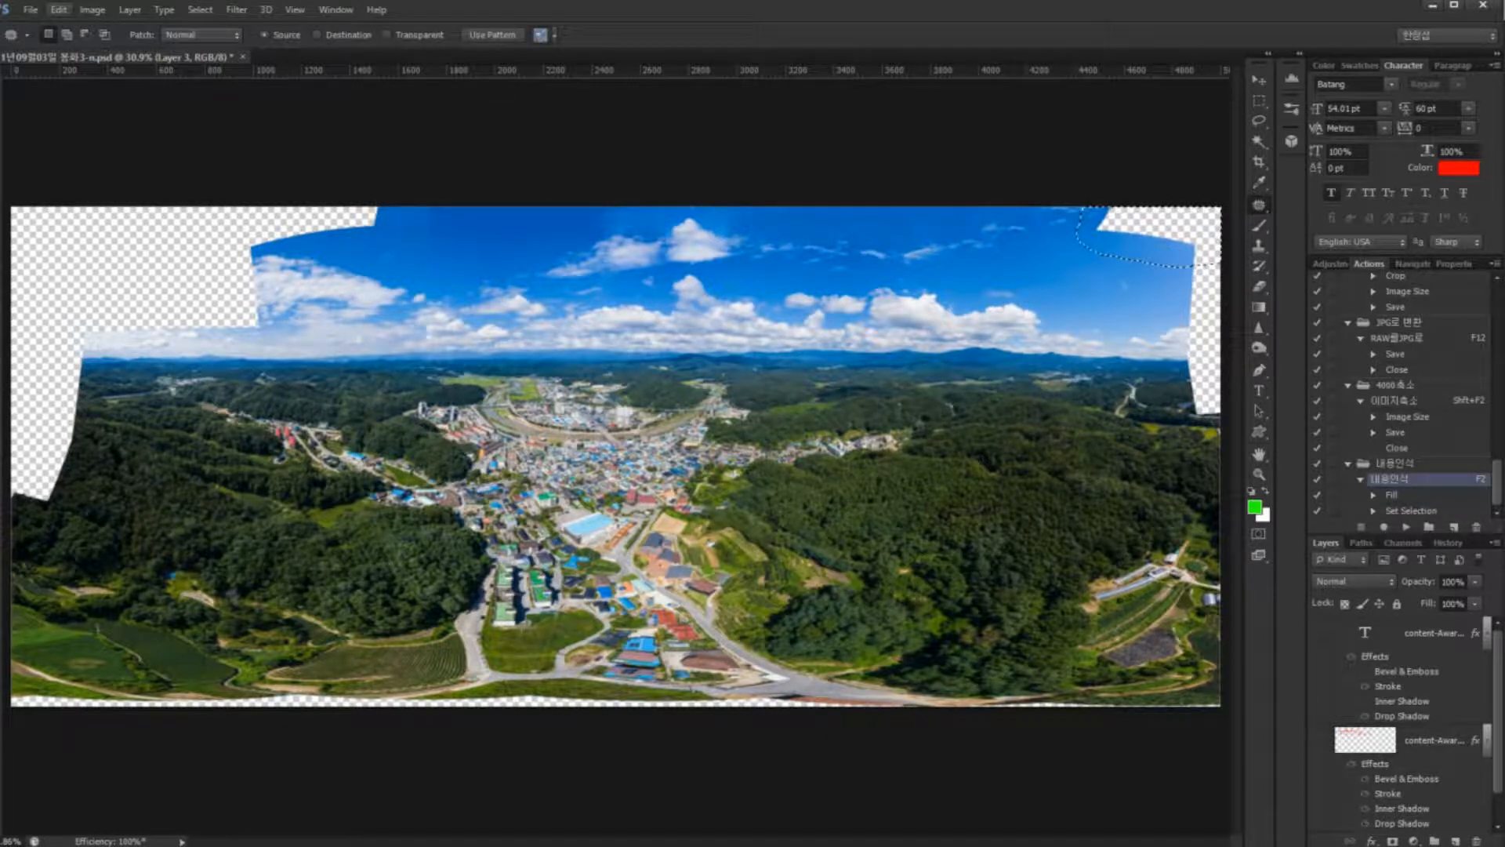
click(59, 10)
click(73, 346)
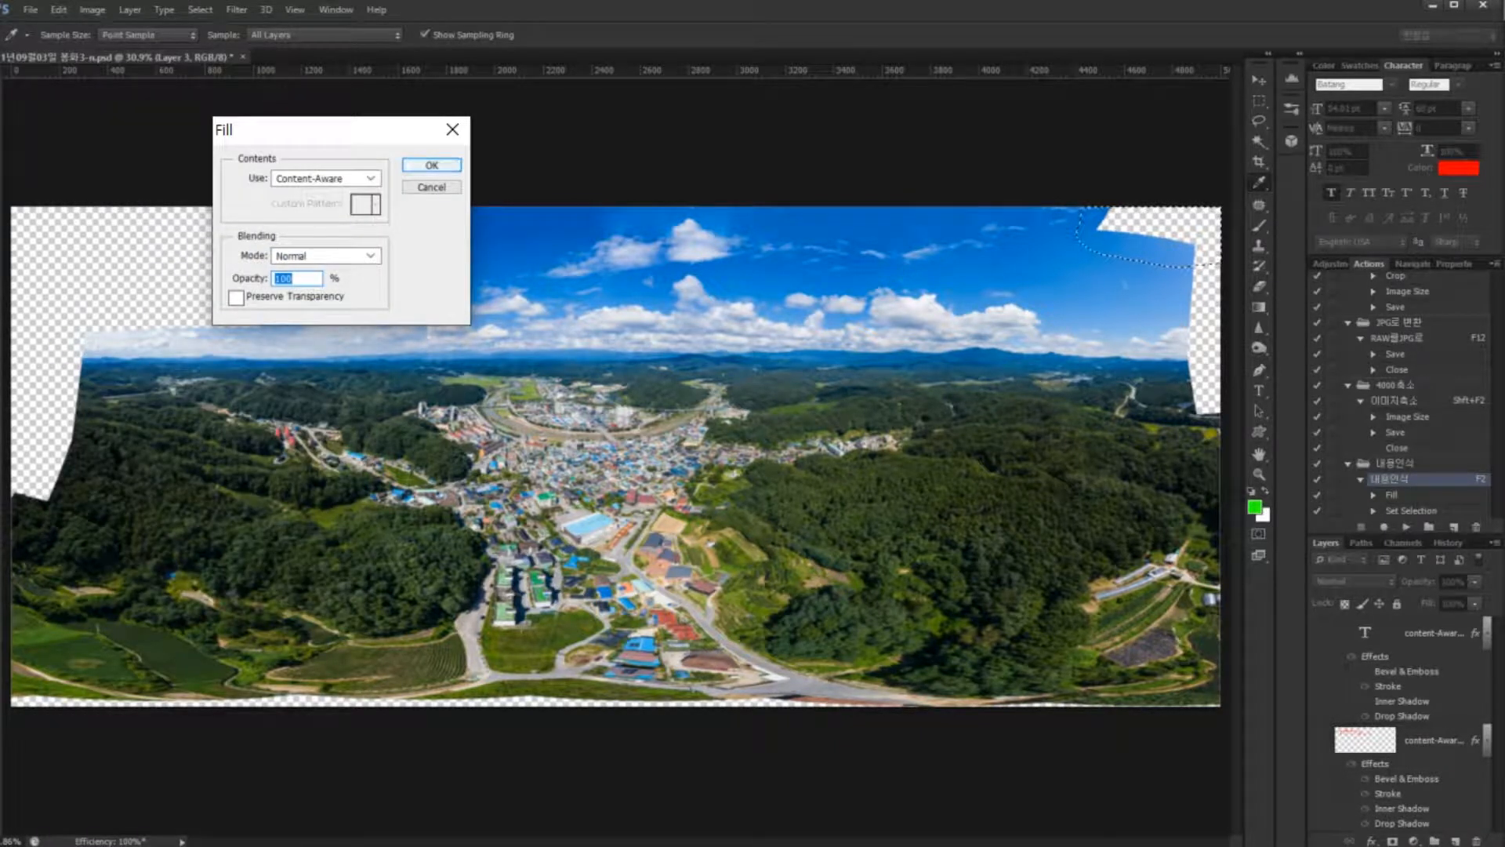
key(Return)
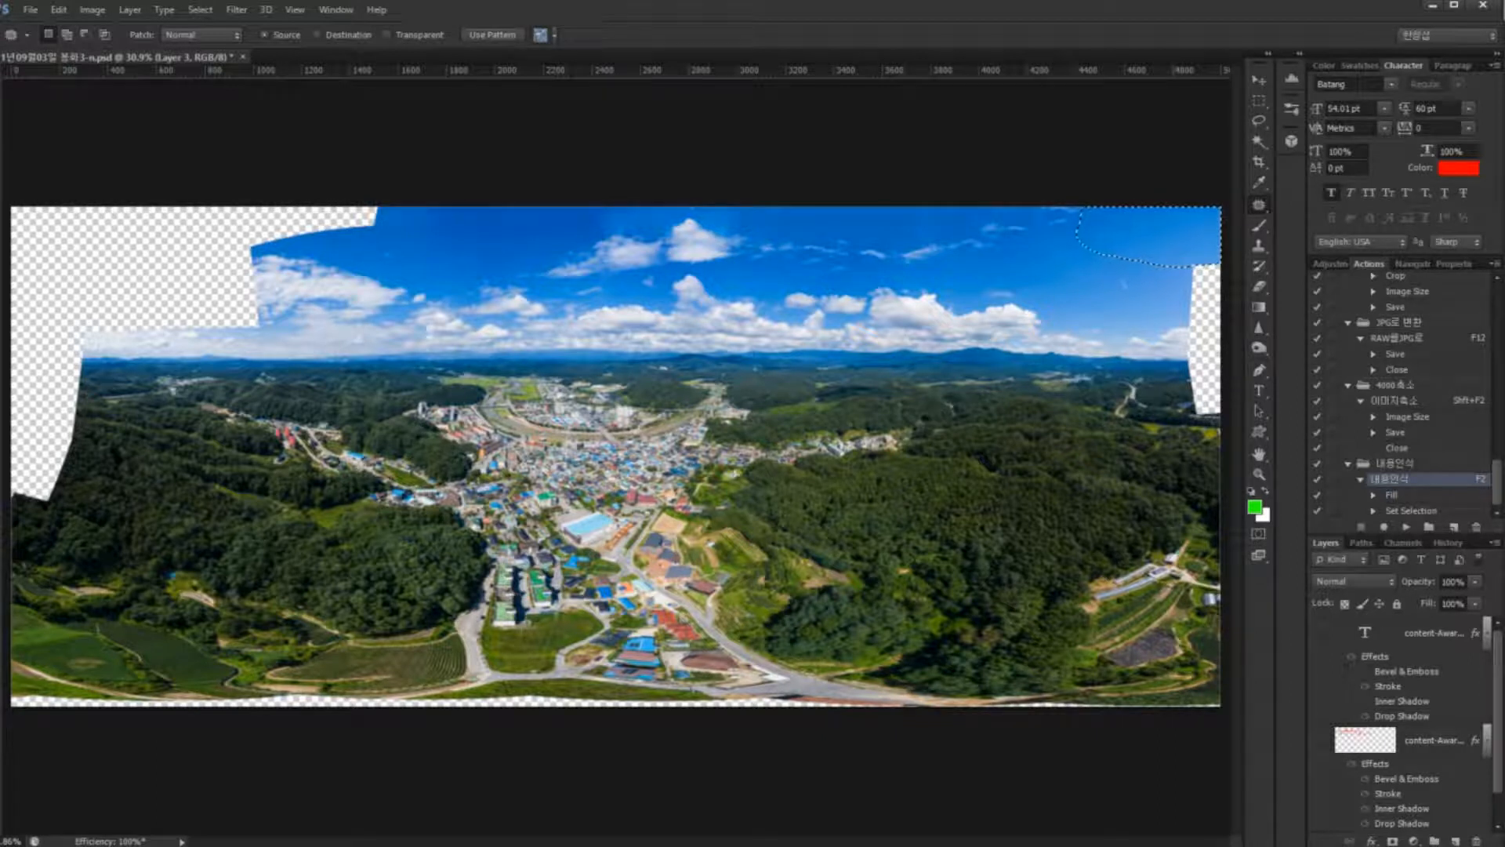
key(ctrl+d)
Step: Outline the transparent gap along the panorama's right edge below the filled corner and run the 내용인식 action on it
mouse_move(1166, 312)
mouse_down()
mouse_move(1184, 432)
mouse_move(1232, 245)
mouse_up()
key(F2)
mouse_move(1172, 357)
mouse_down()
mouse_move(1235, 349)
mouse_move(1203, 378)
mouse_move(1124, 348)
mouse_up()
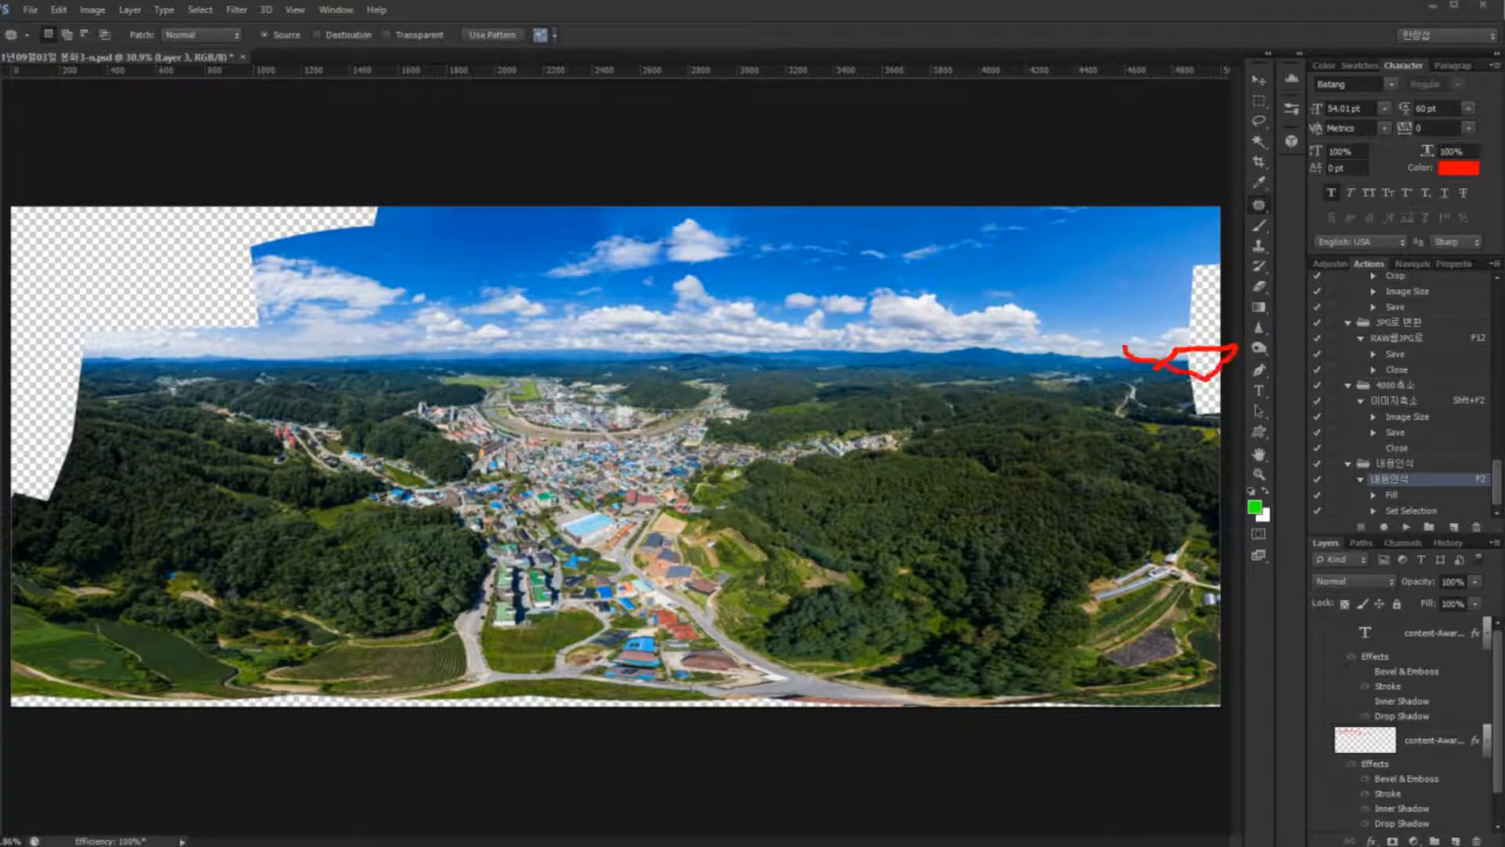
key(Escape)
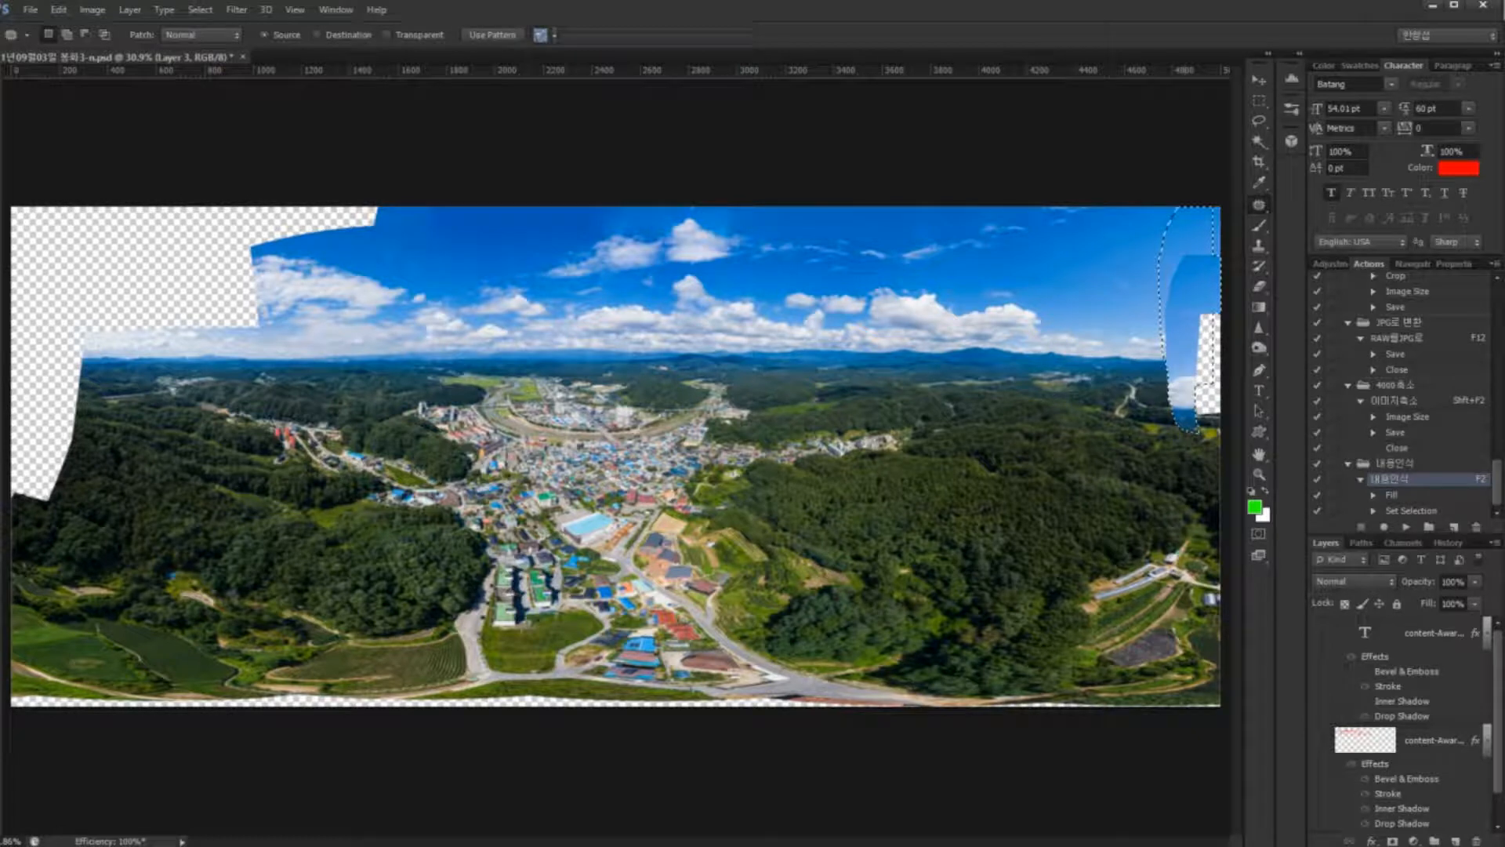
Step: Undo the stray patch shift on the panorama's right edge and run the 내용인식 action on the outlined gap there
drag(1195, 338, 1189, 290)
key(ctrl+alt+z)
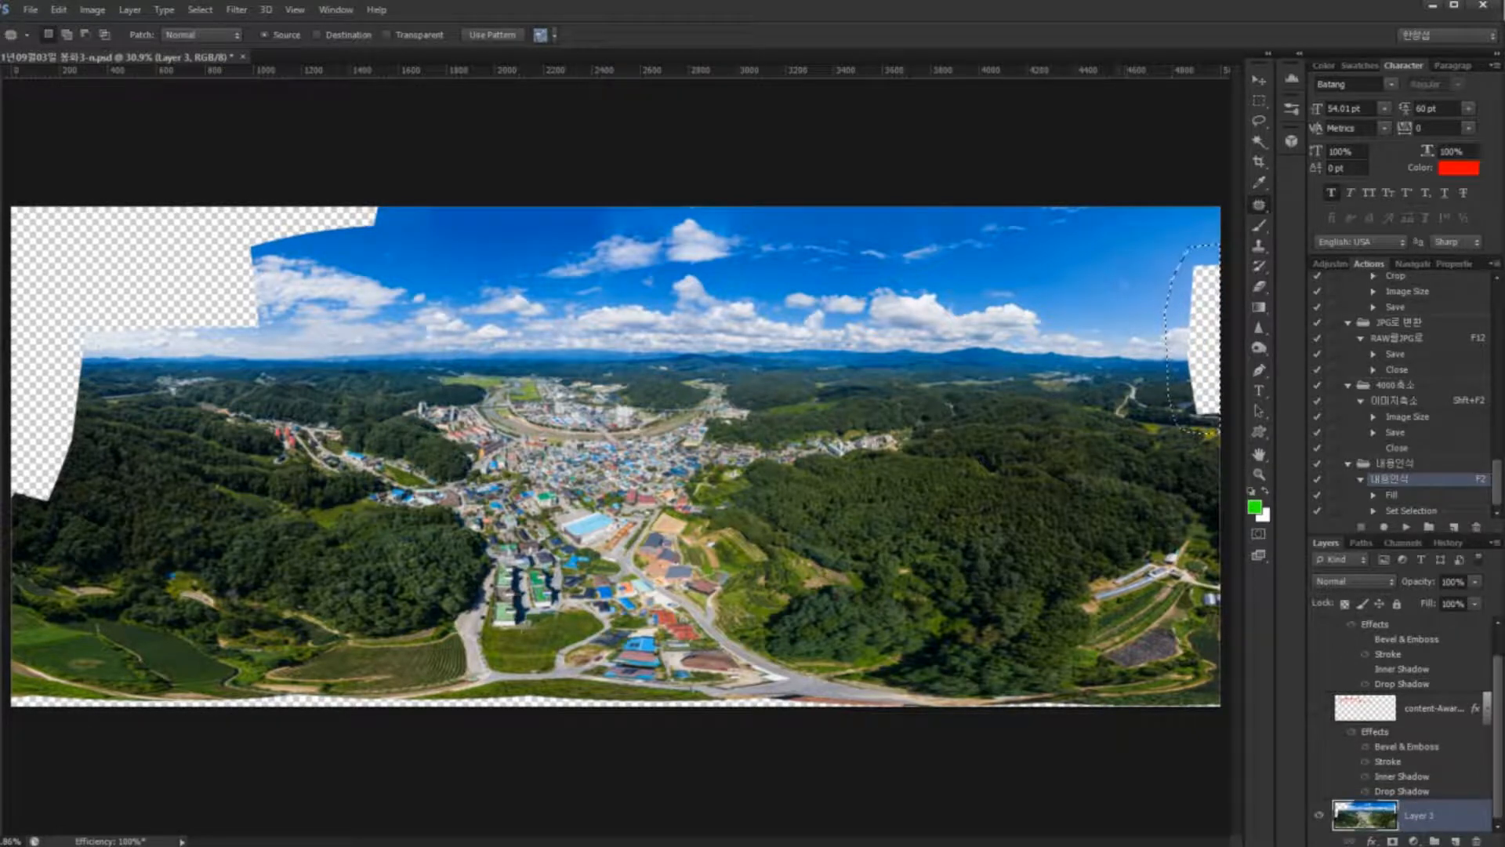
key(F2)
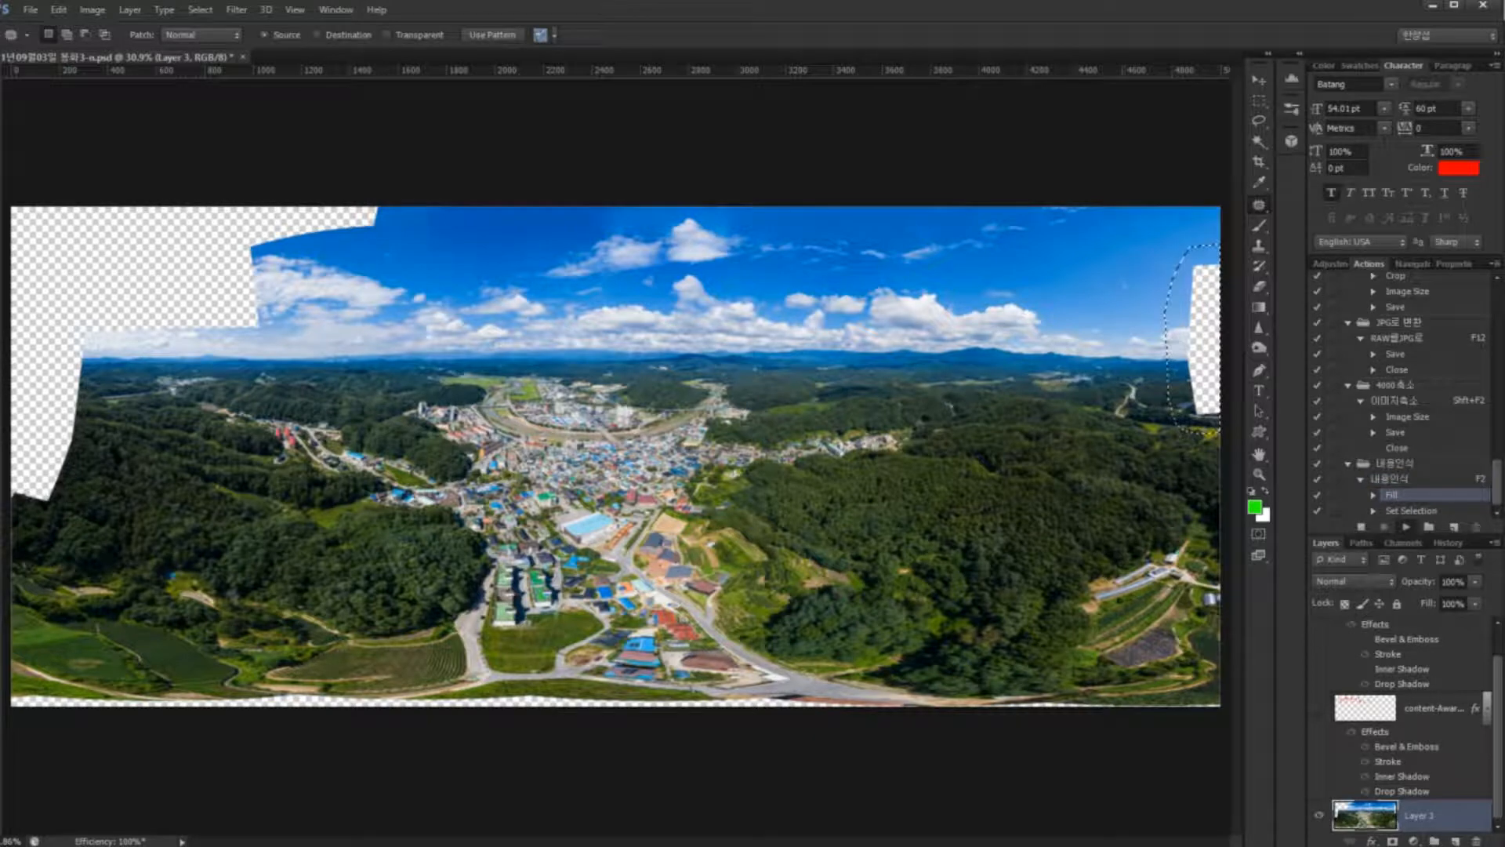
Step: Outline the transparent gaps in the panorama's upper-left sky one after another and fill each with the 내용인식 action
mouse_move(229, 207)
mouse_down()
mouse_move(252, 255)
mouse_move(433, 208)
mouse_up()
key(F2)
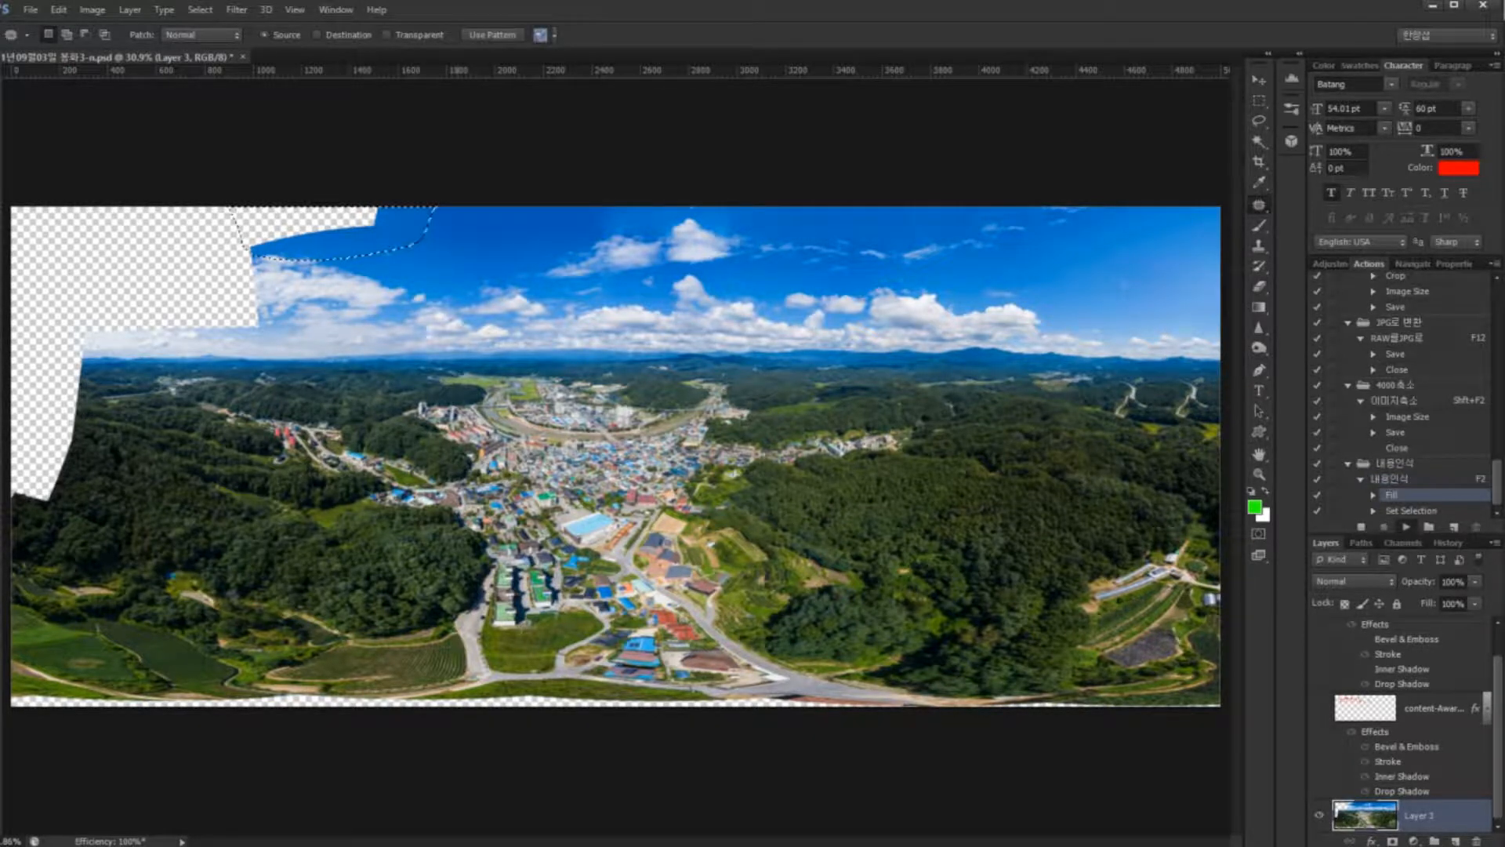
mouse_move(262, 210)
mouse_down()
mouse_move(267, 313)
mouse_move(196, 349)
mouse_move(88, 208)
mouse_up()
key(F2)
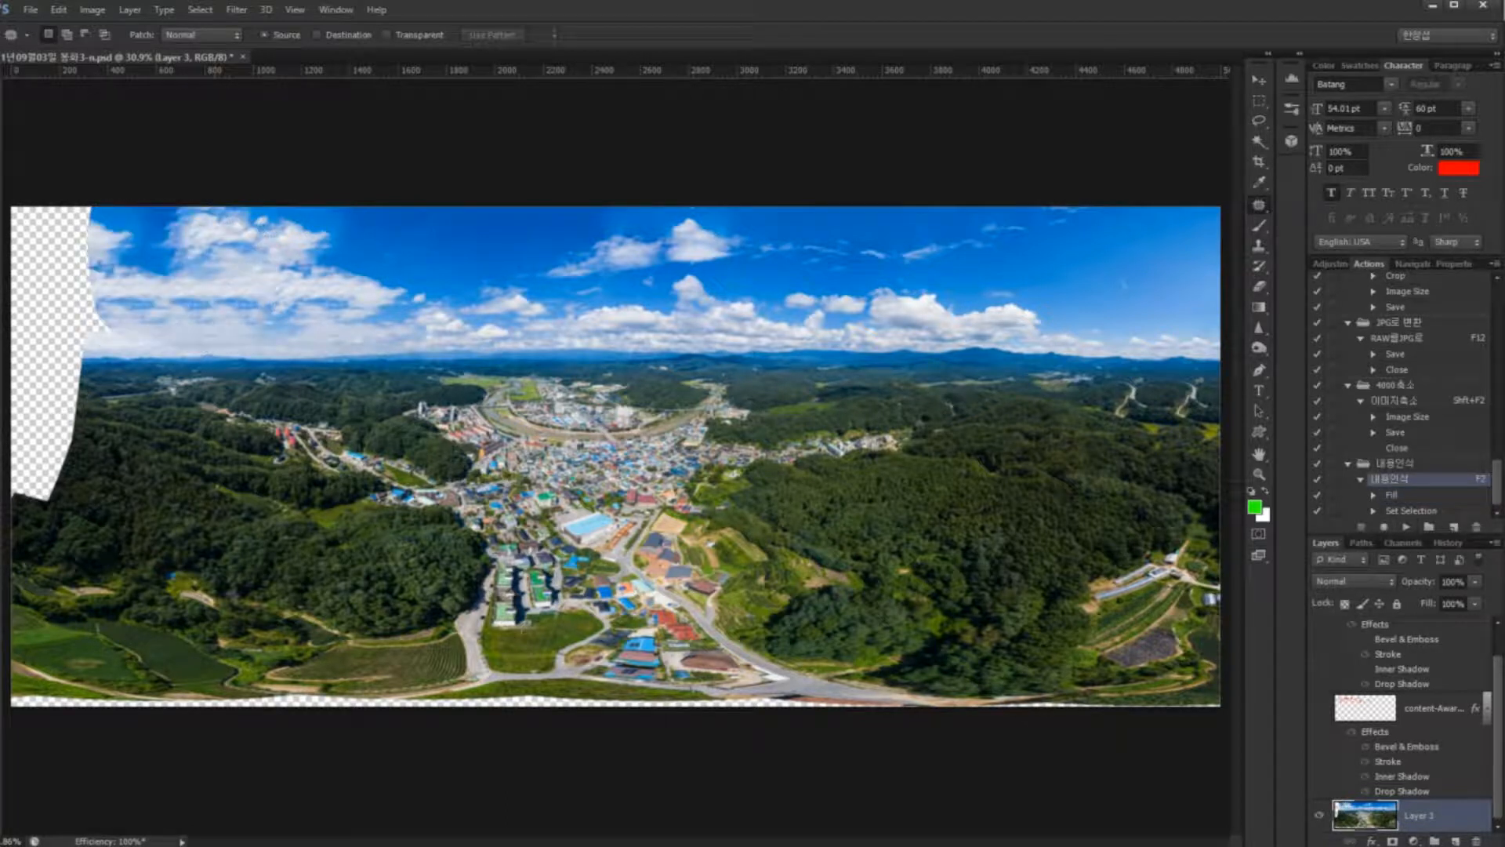
Step: Outline the remaining gaps along the panorama's left edge, in the sky and below the horizon, and fill each with the 내용인식 action
mouse_move(114, 207)
mouse_down()
mouse_move(10, 207)
mouse_move(11, 361)
mouse_move(37, 390)
mouse_move(110, 275)
mouse_move(115, 207)
mouse_up()
key(F2)
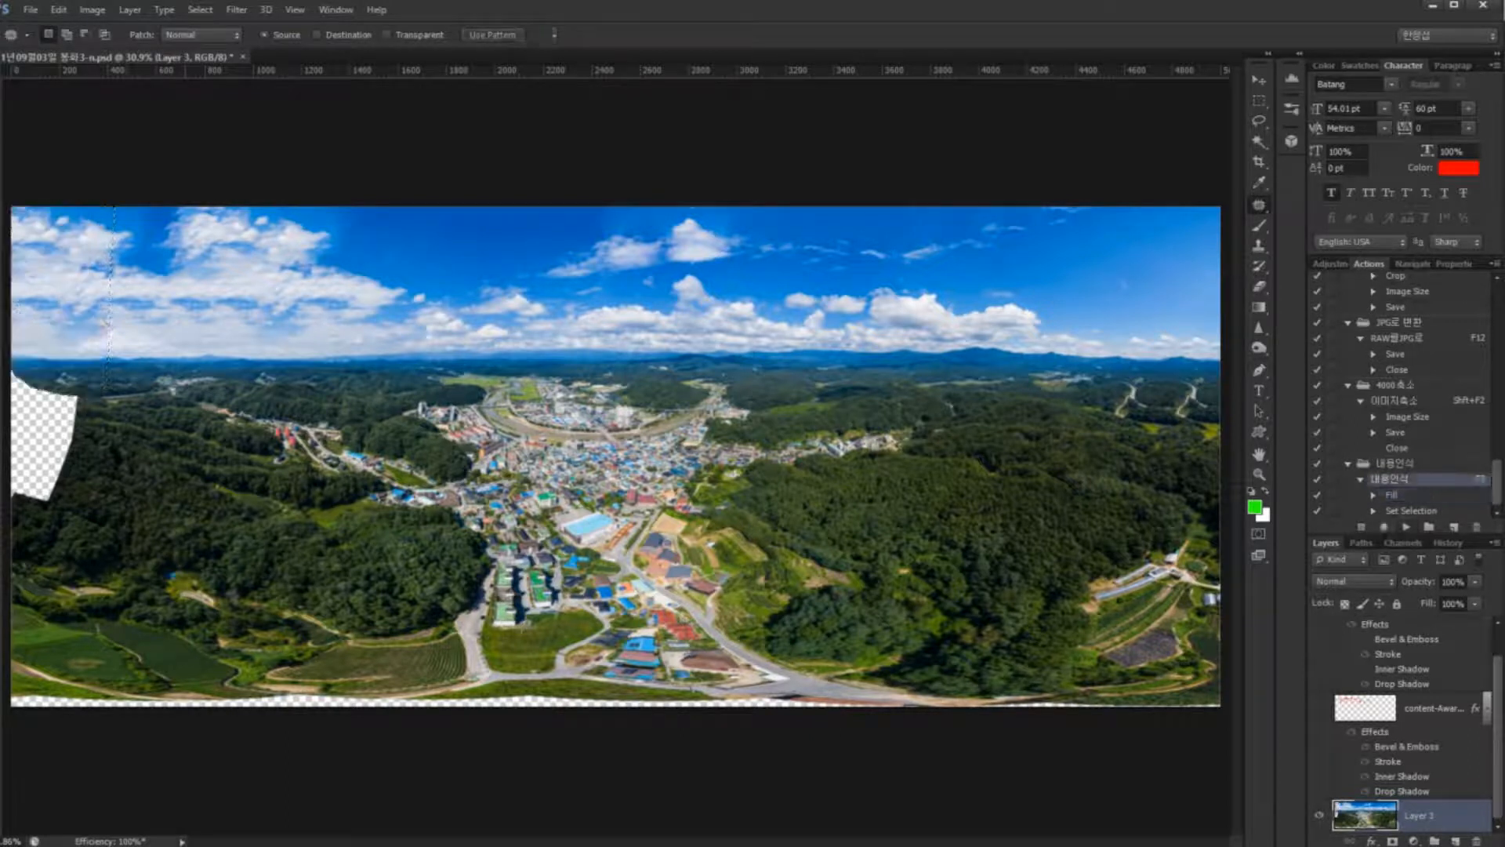
mouse_move(125, 384)
mouse_down()
mouse_move(31, 369)
mouse_move(11, 513)
mouse_move(61, 494)
mouse_move(110, 396)
mouse_up()
key(F2)
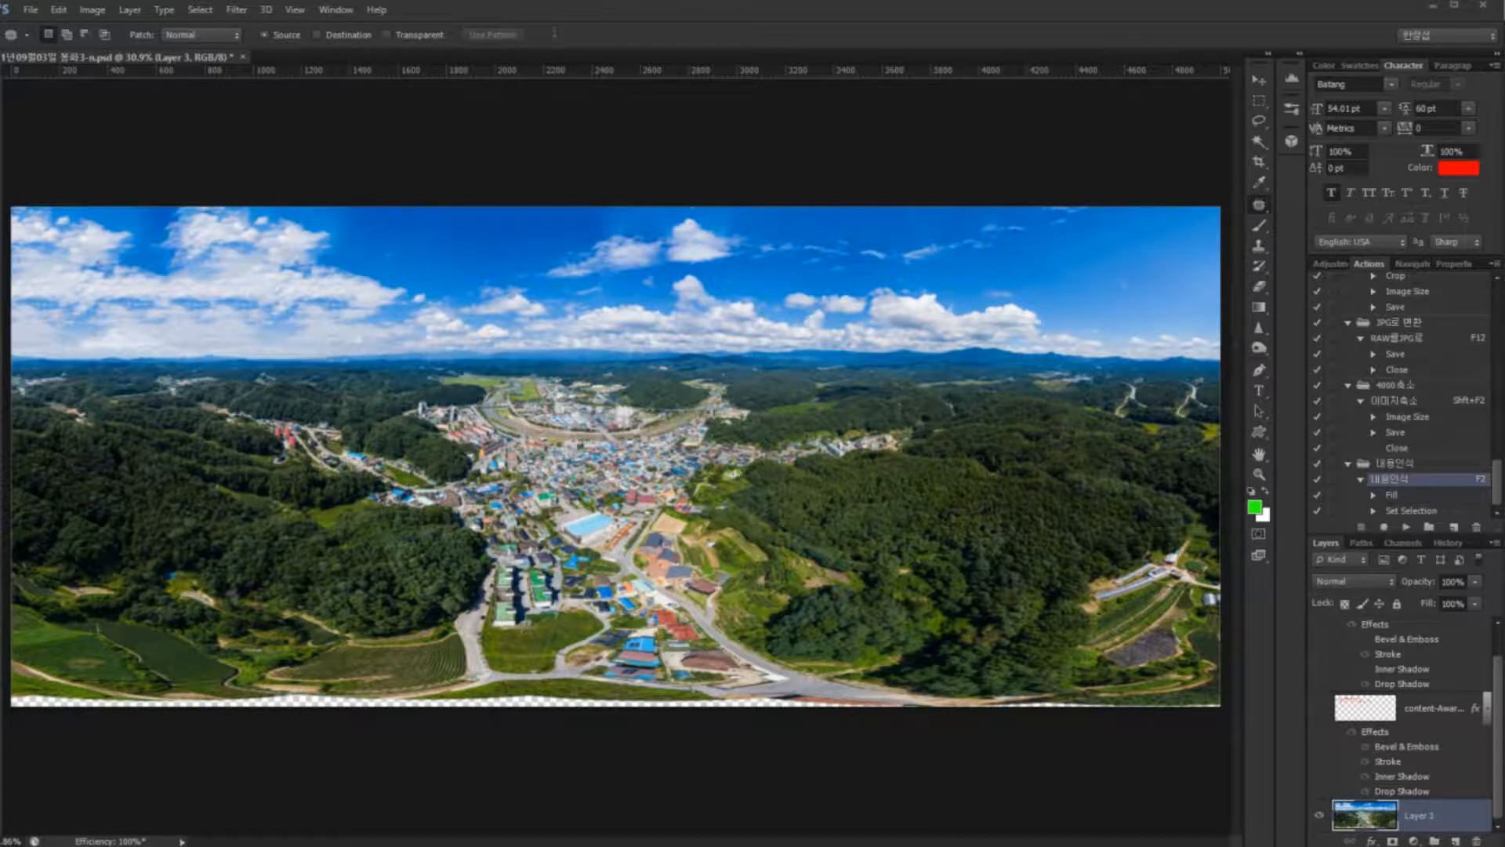
mouse_move(73, 354)
mouse_down()
mouse_move(8, 368)
mouse_move(134, 352)
mouse_move(47, 415)
mouse_move(11, 377)
mouse_up()
mouse_move(80, 426)
mouse_down()
mouse_move(53, 443)
mouse_move(55, 507)
mouse_move(9, 436)
mouse_move(17, 409)
mouse_up()
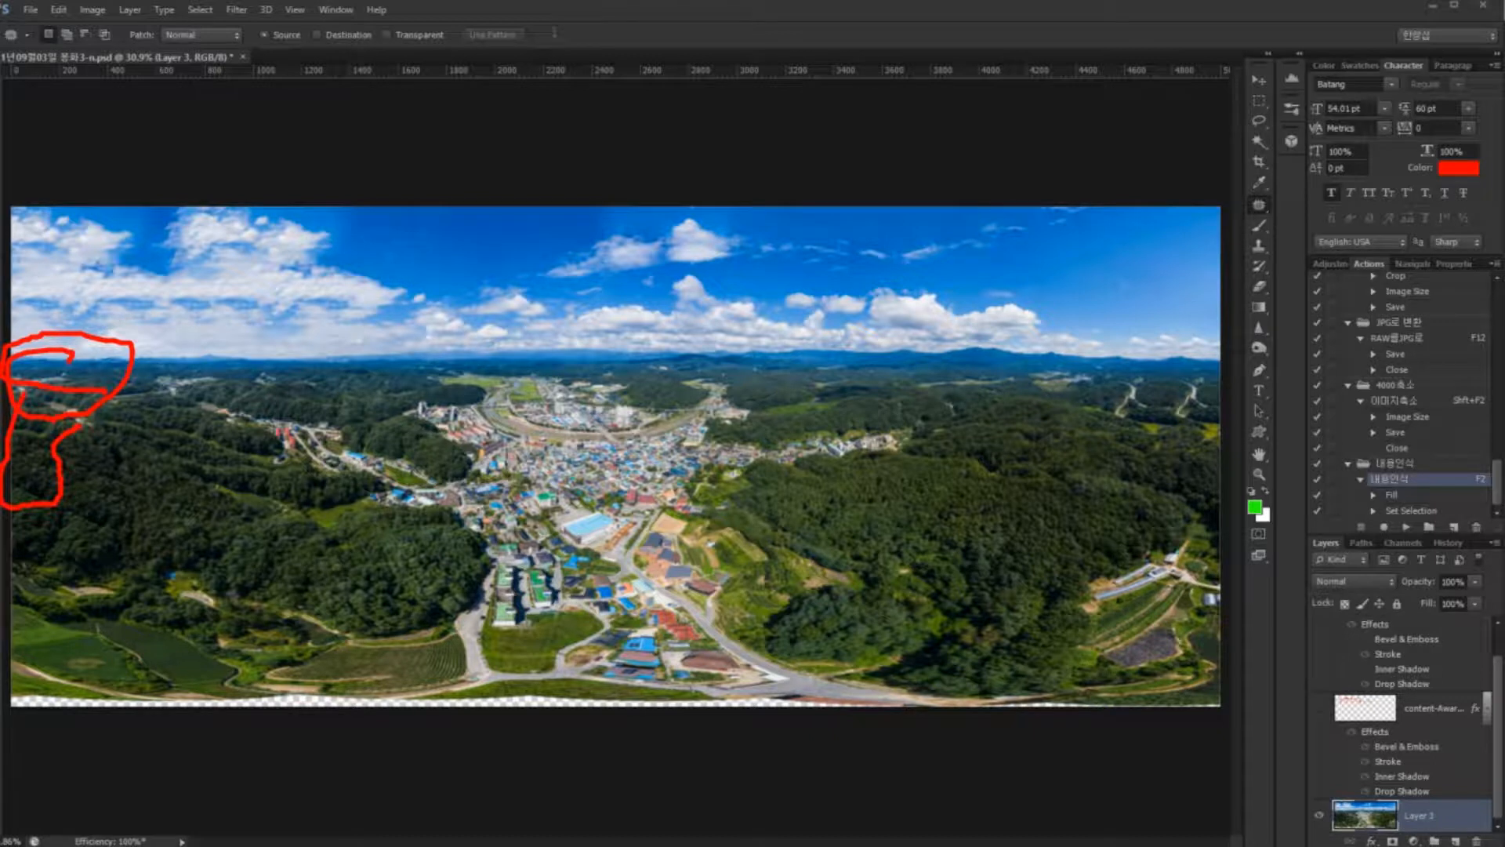
key(Escape)
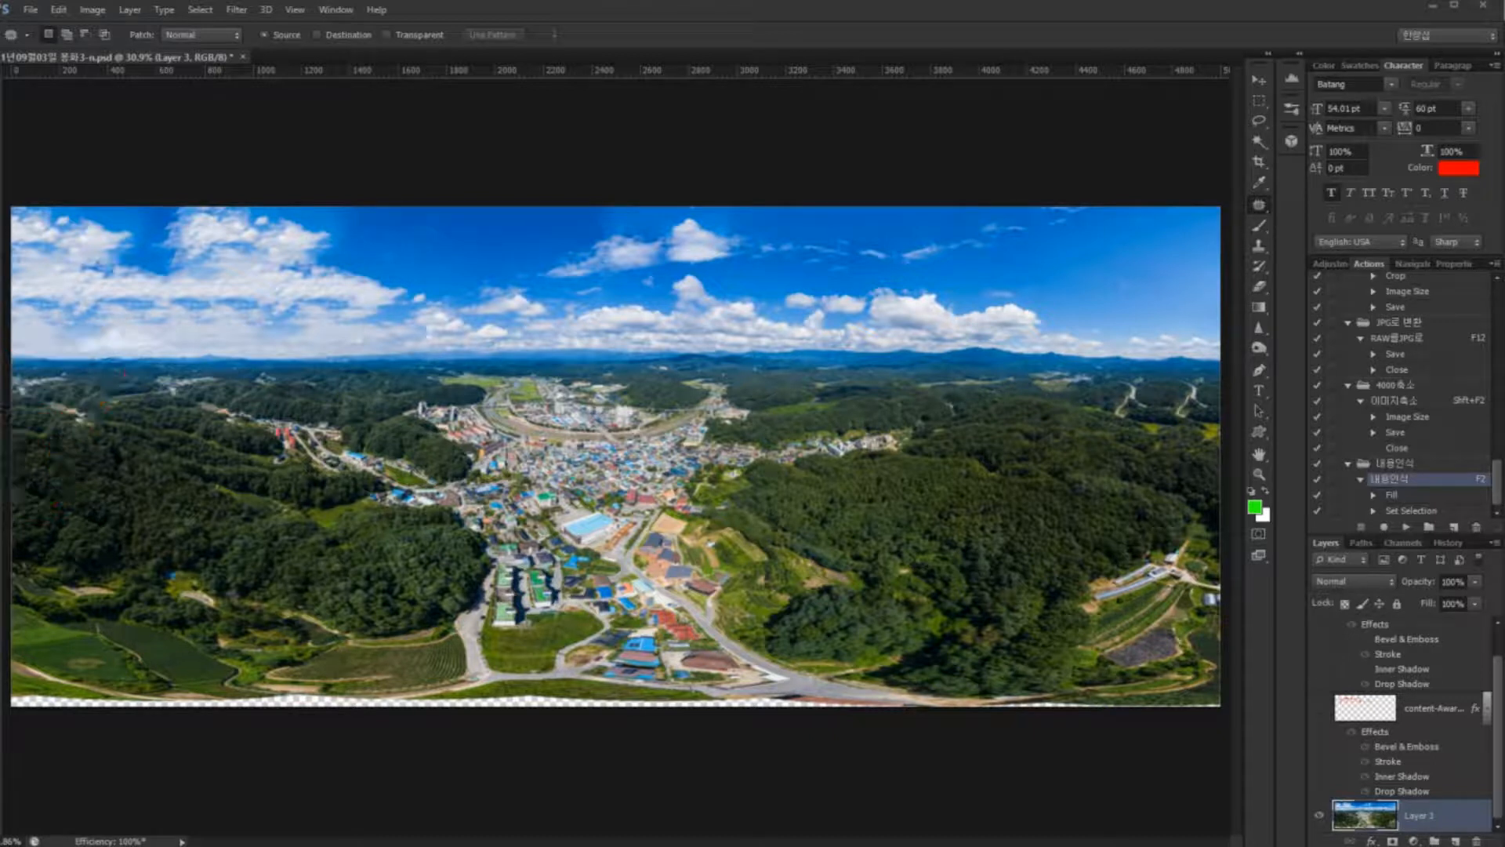
Step: Compare the panorama's originally opened history state with the latest state, ending on the latest one
click(1448, 542)
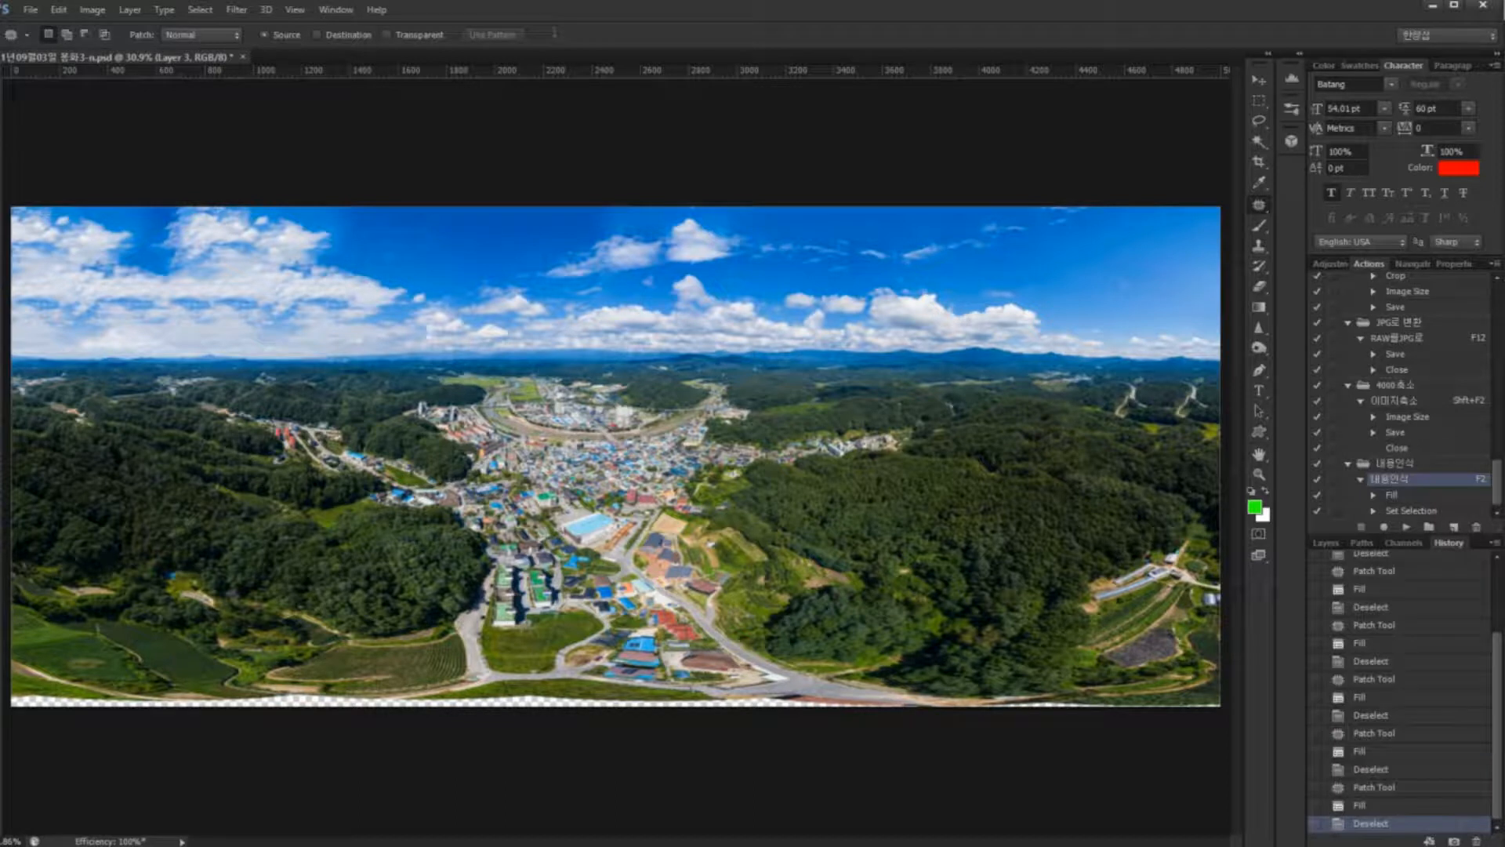
scroll(1403, 690, up, 2)
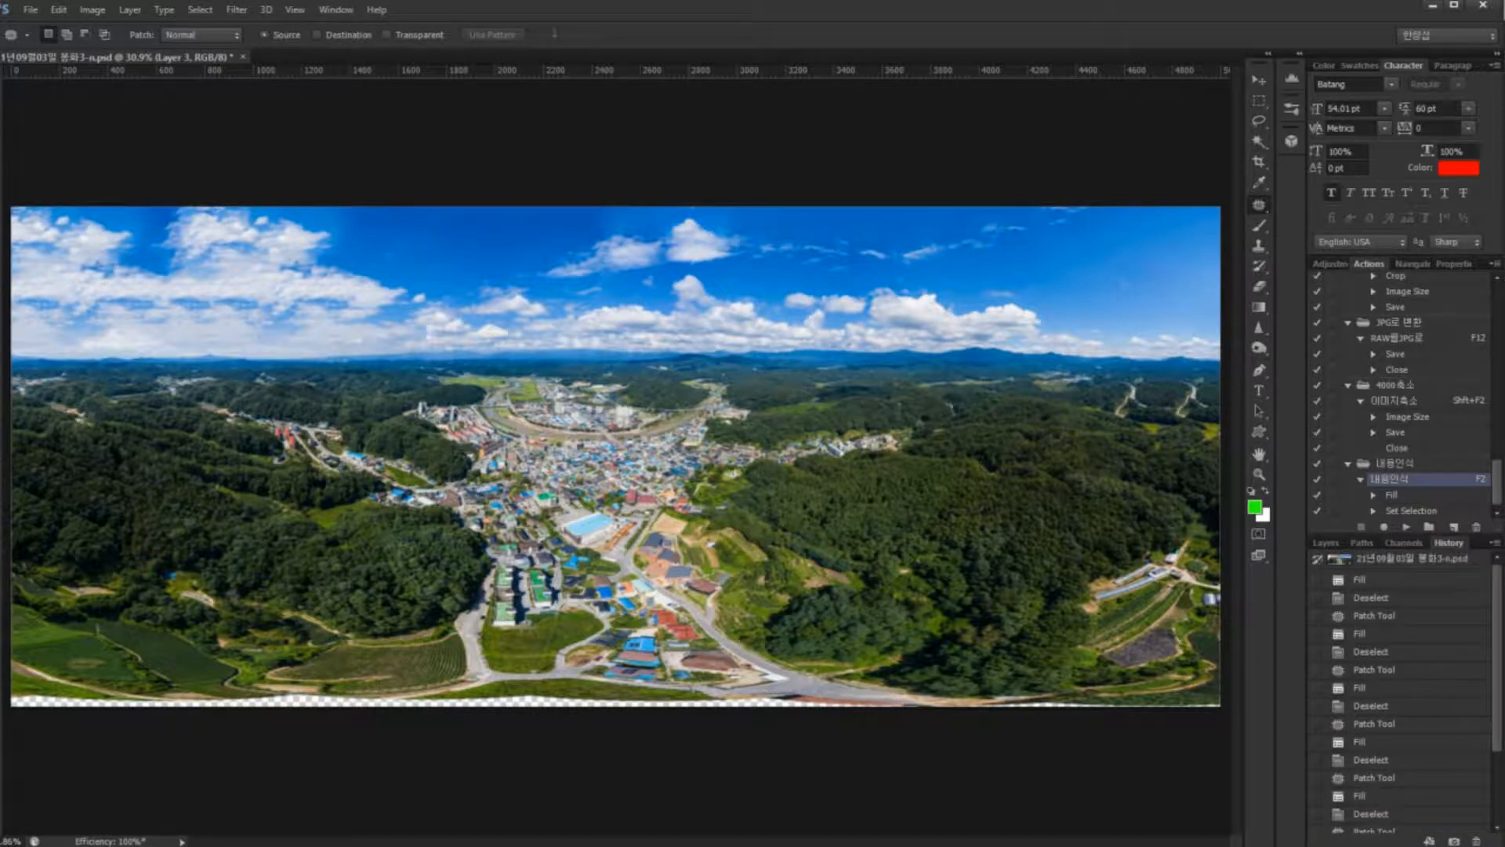
click(1411, 559)
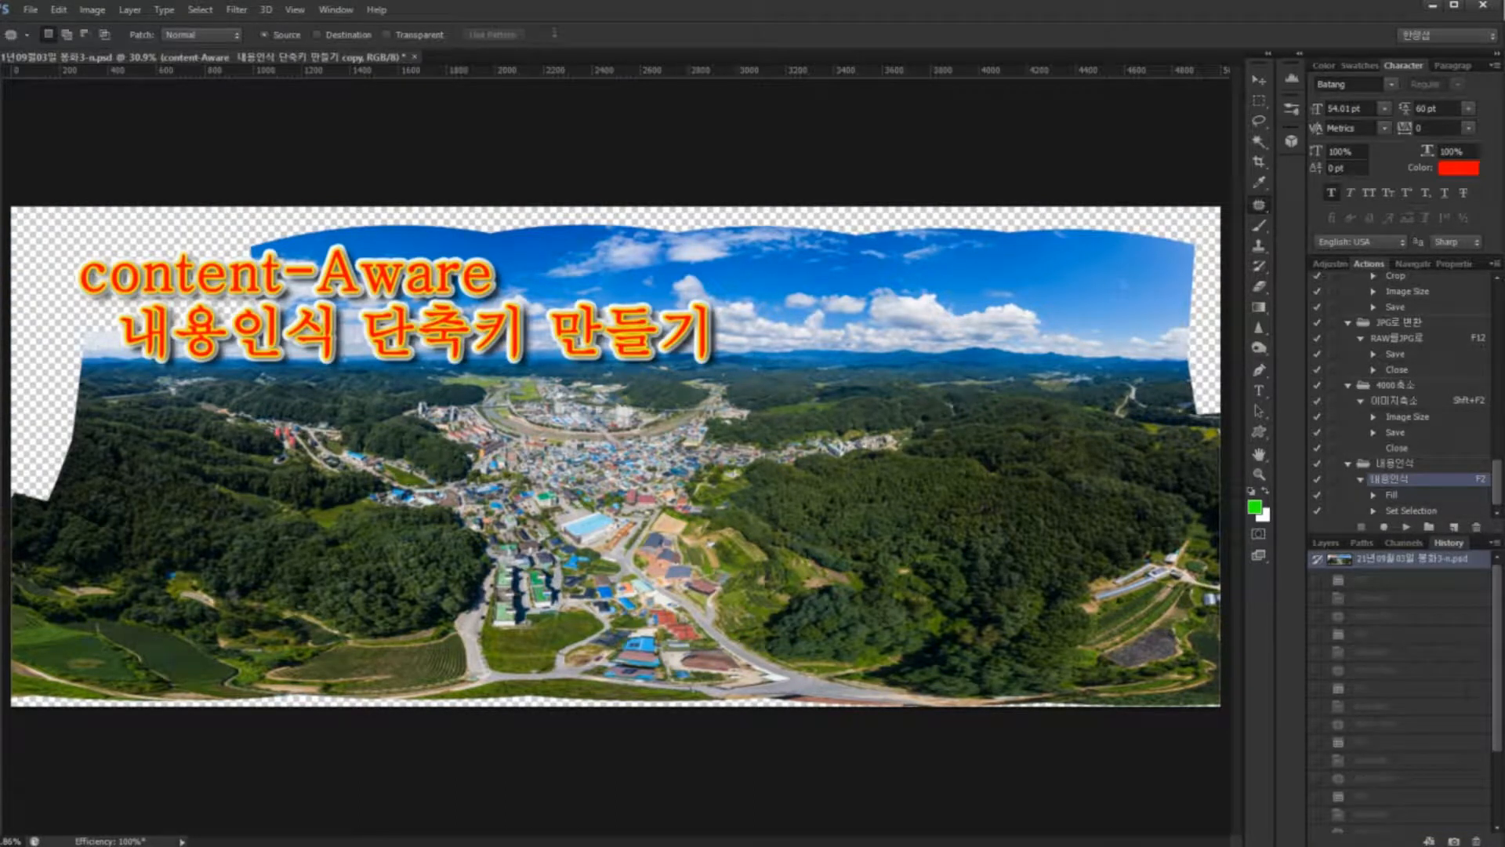
scroll(1404, 689, down, 2)
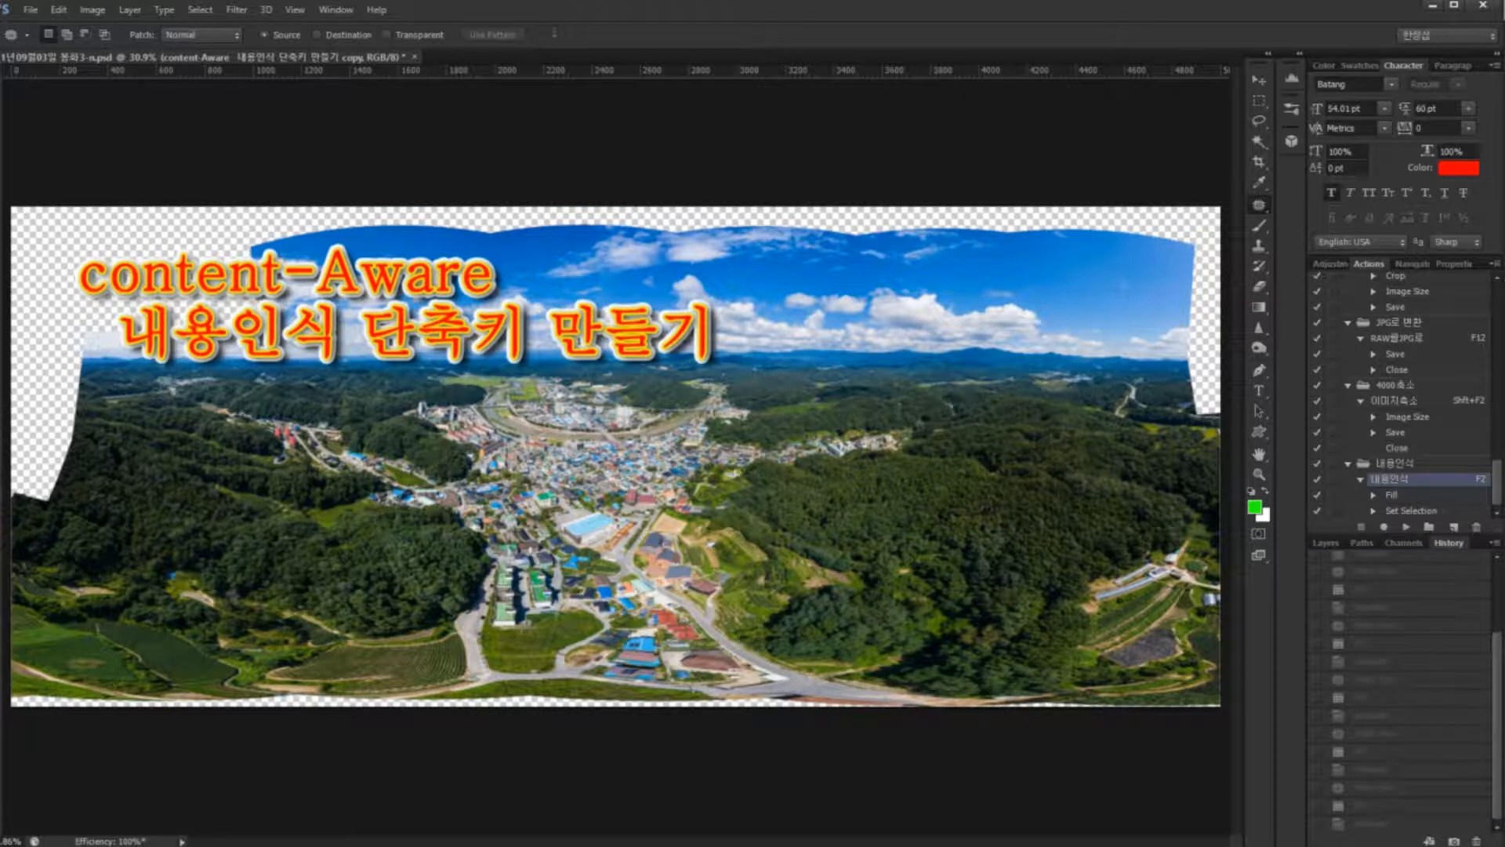
click(1371, 823)
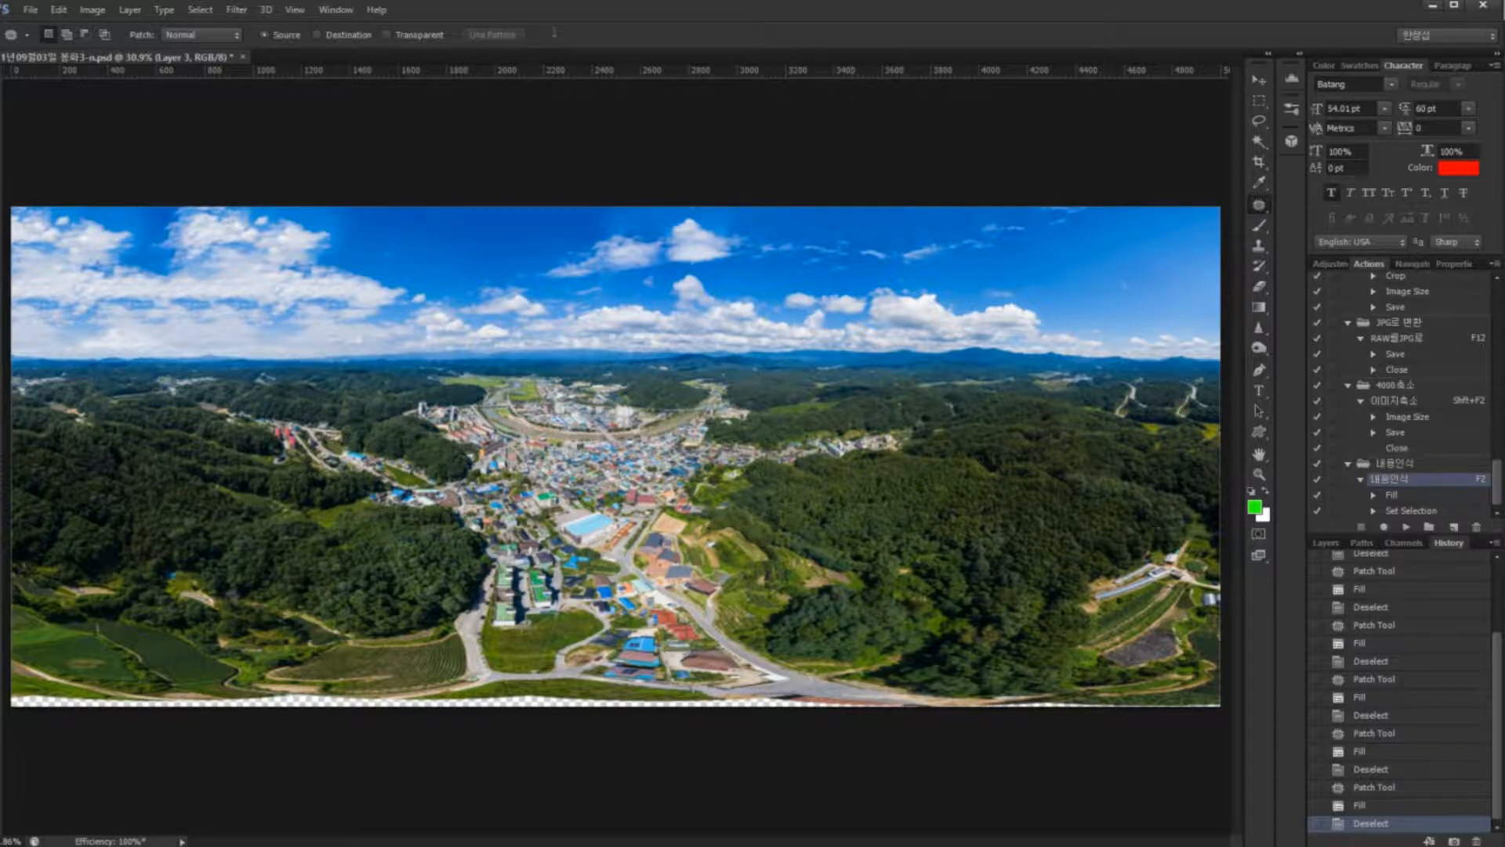
Step: Outline the small excavator on the grassy slope below the ploughed field with the Patch Tool and remove it using the 내용인식 action
click(1259, 474)
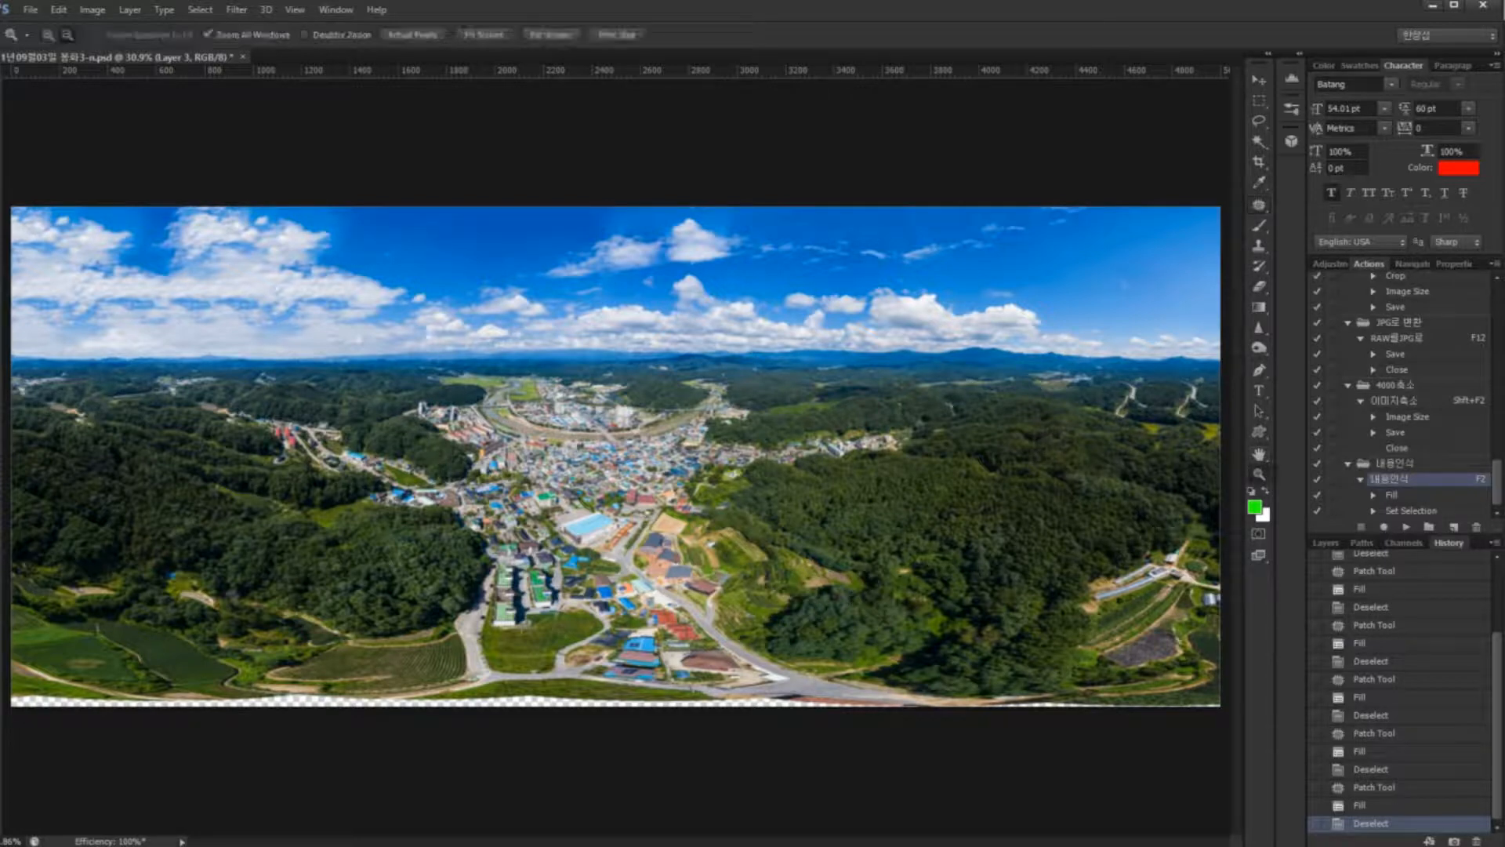
double_click(1259, 474)
drag(784, 596, 660, 336)
drag(723, 593, 379, 594)
ctrl+click(711, 579)
ctrl+click(710, 579)
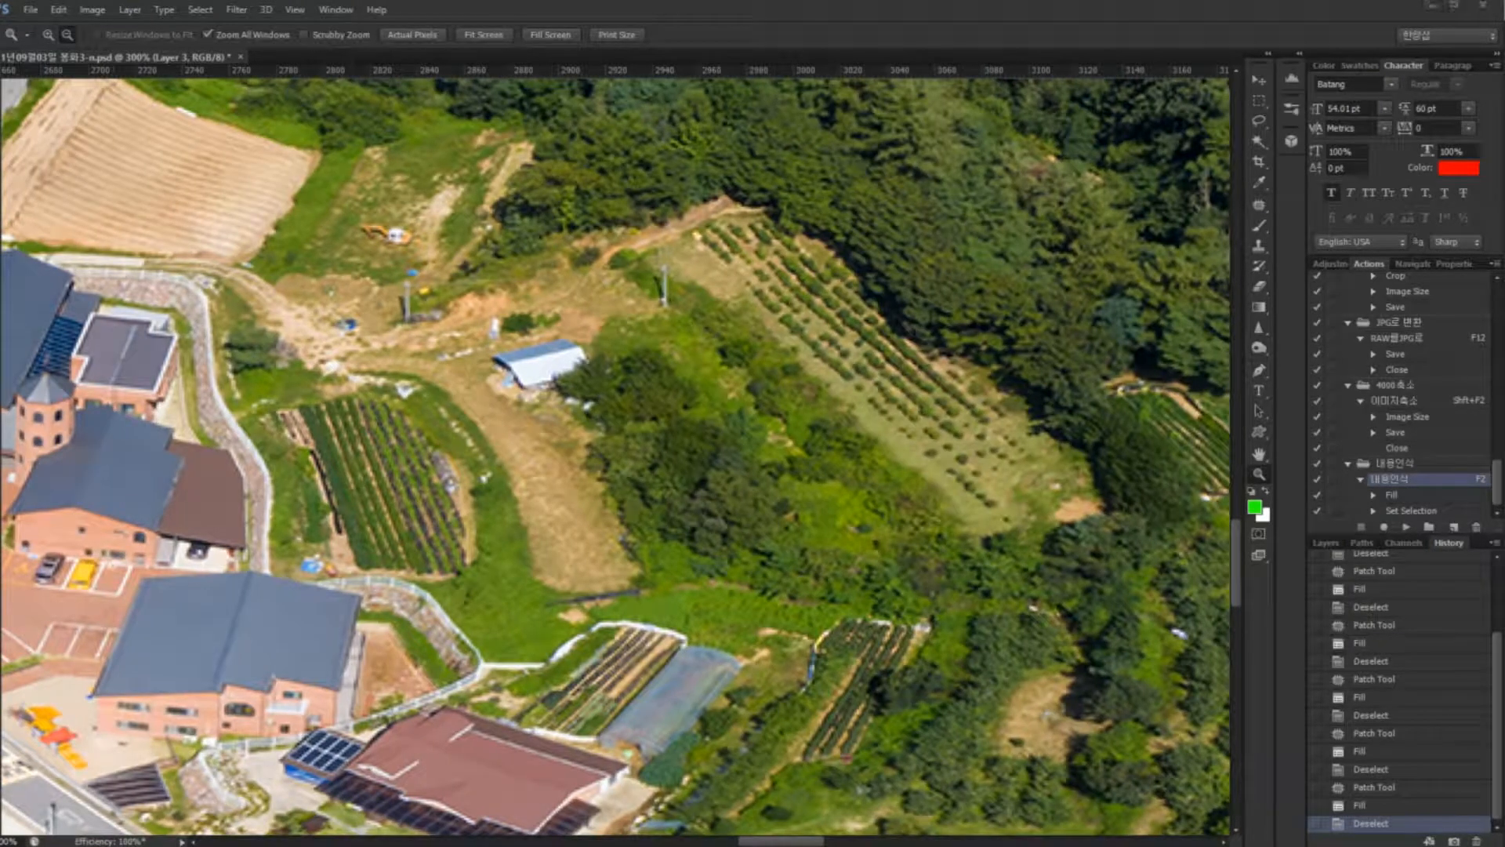
mouse_move(567, 414)
mouse_down()
mouse_move(457, 376)
mouse_move(579, 406)
mouse_move(566, 428)
mouse_up()
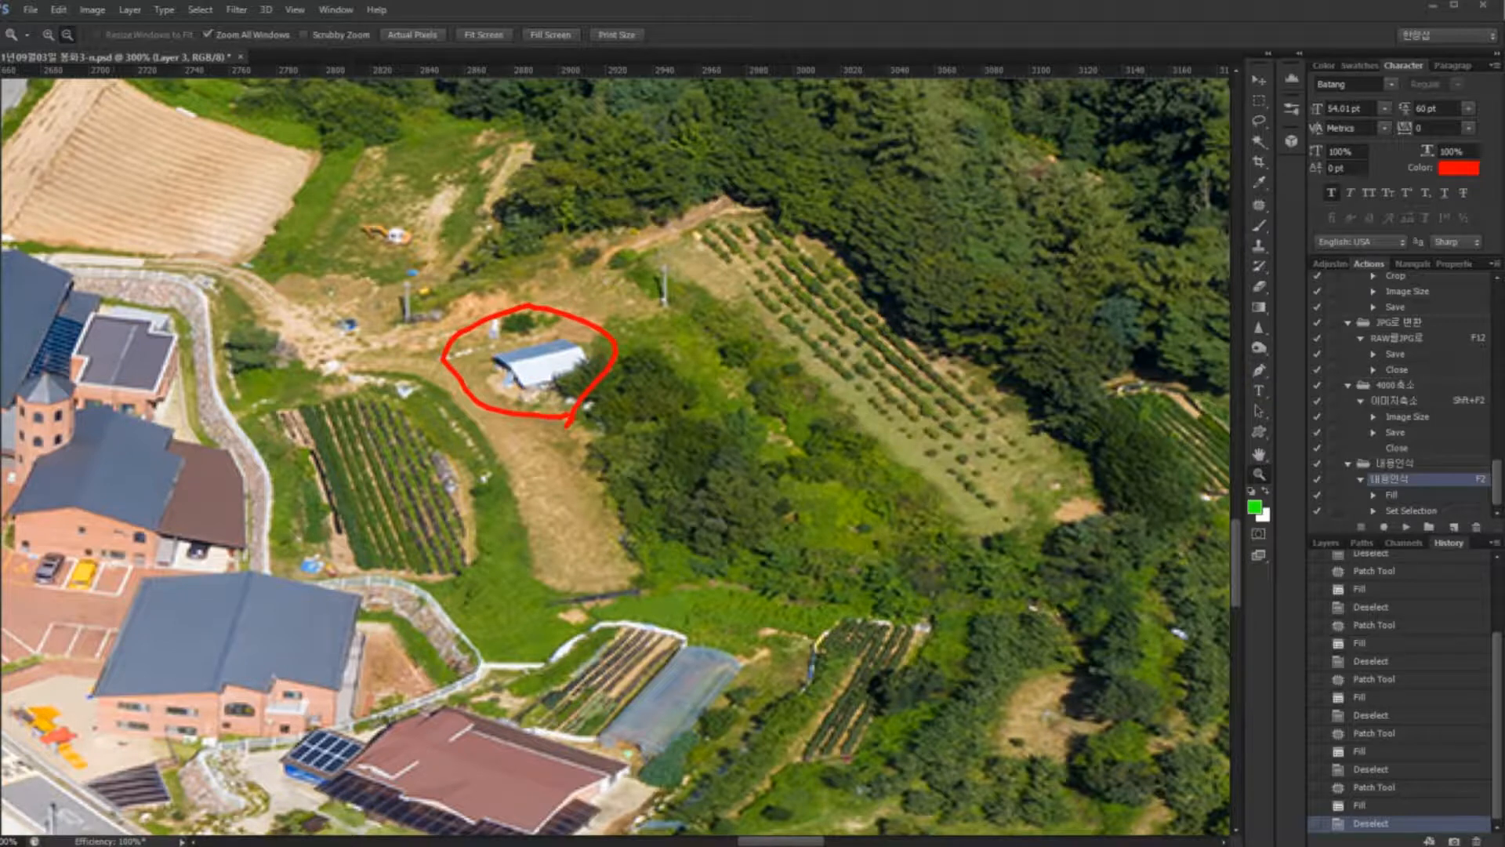
drag(396, 206, 371, 283)
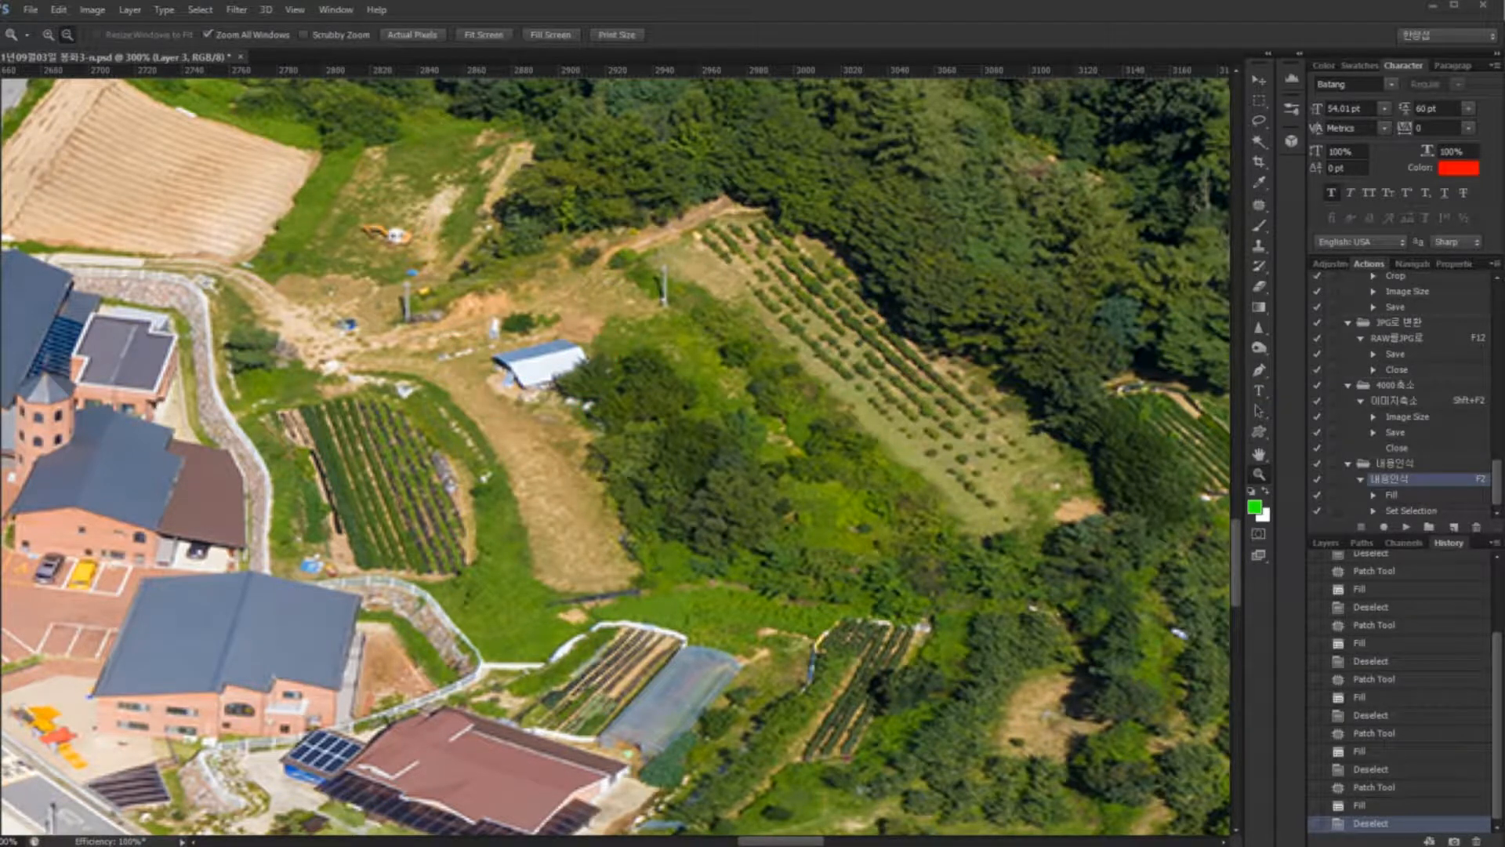
key(j)
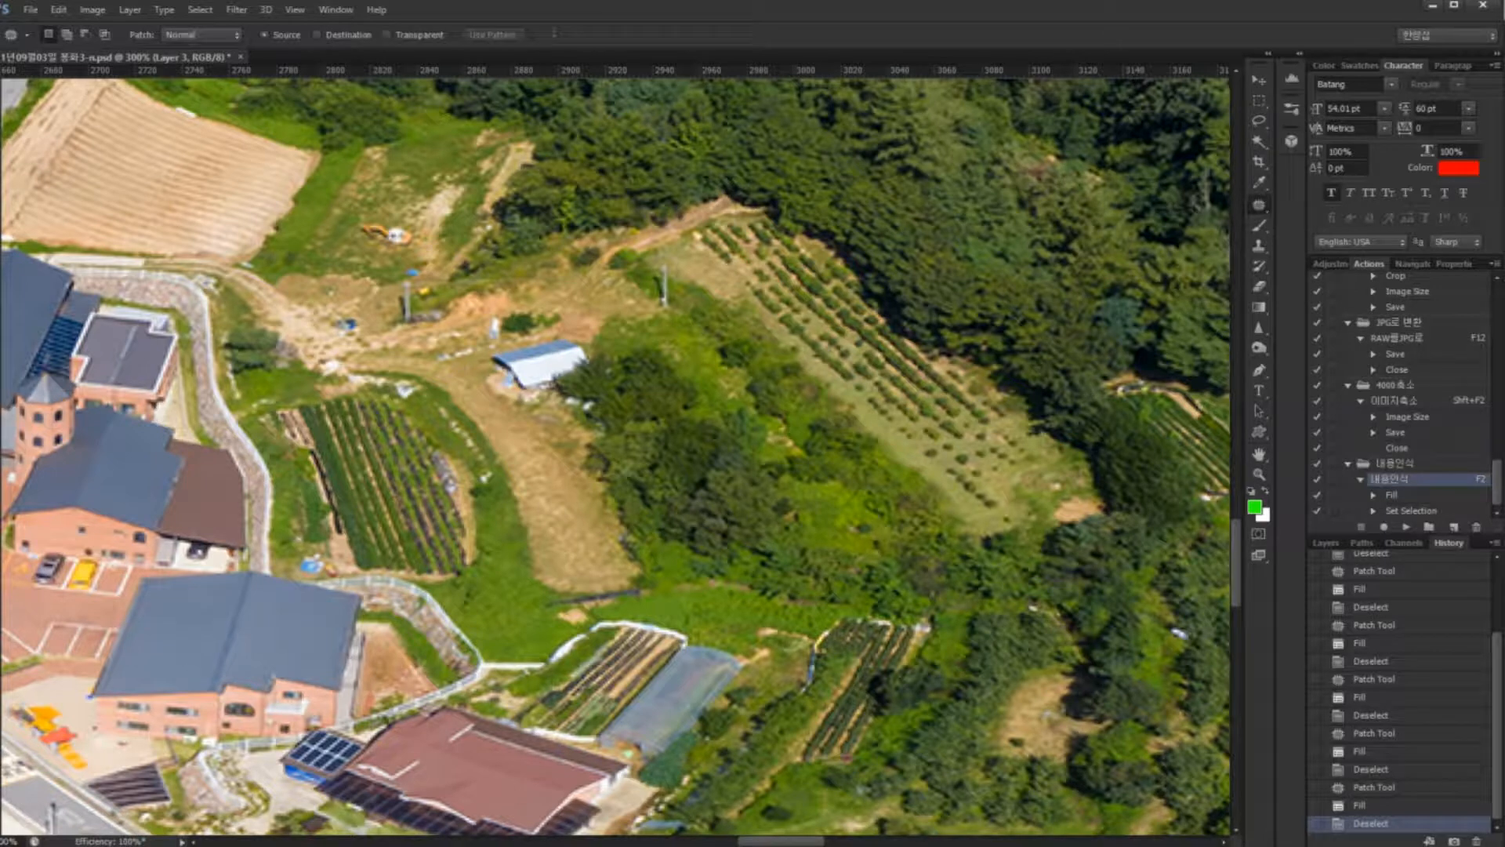
mouse_move(393, 262)
mouse_down()
mouse_move(384, 205)
mouse_move(398, 259)
mouse_up()
key(F2)
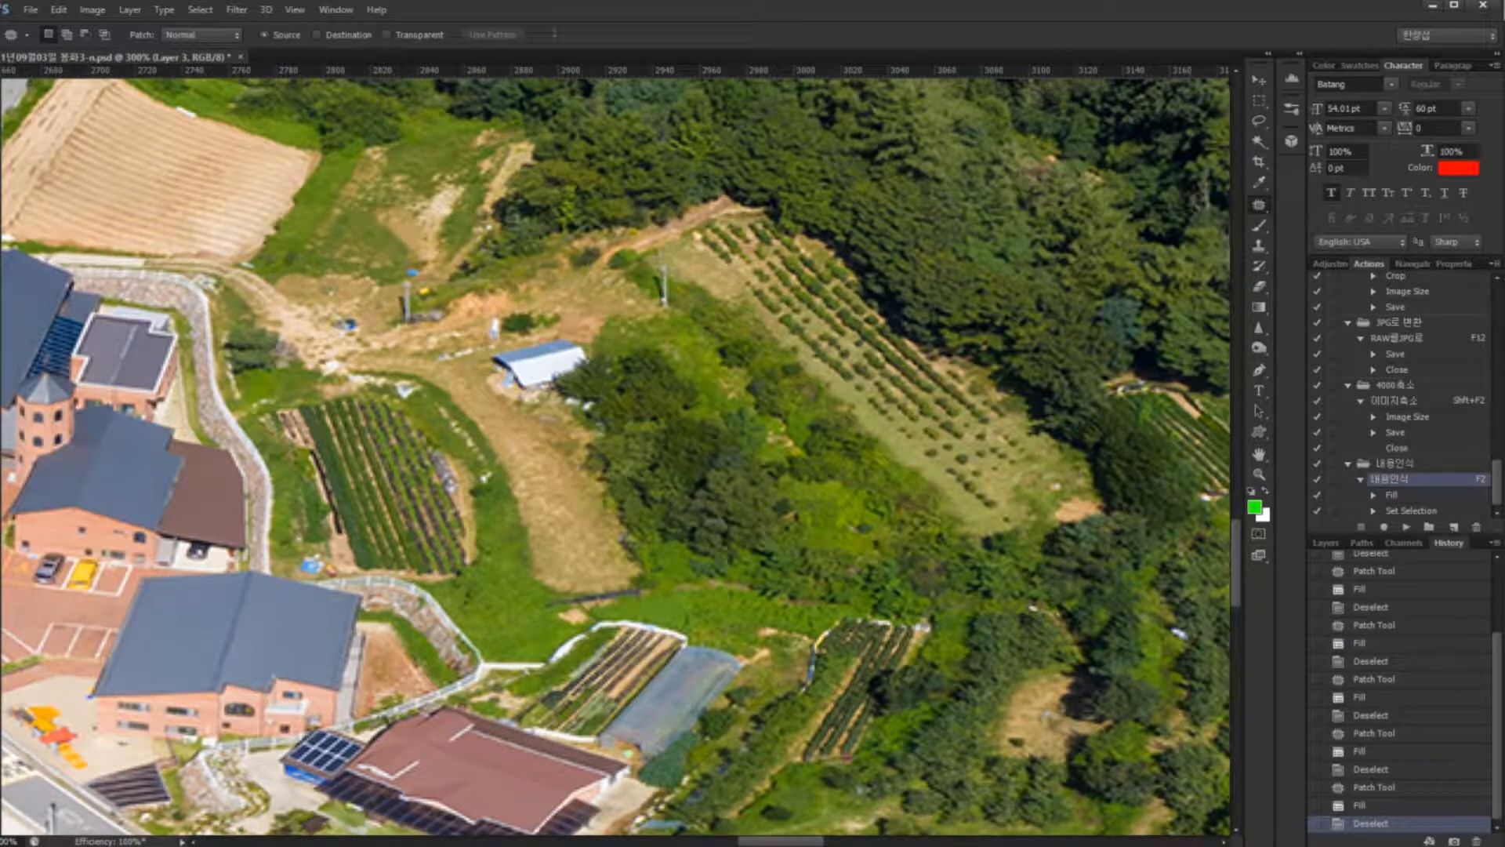
mouse_move(933, 218)
mouse_down()
mouse_move(975, 282)
mouse_move(963, 222)
mouse_move(928, 217)
mouse_move(956, 231)
mouse_move(862, 259)
mouse_move(992, 290)
mouse_move(957, 231)
mouse_up()
key(F2)
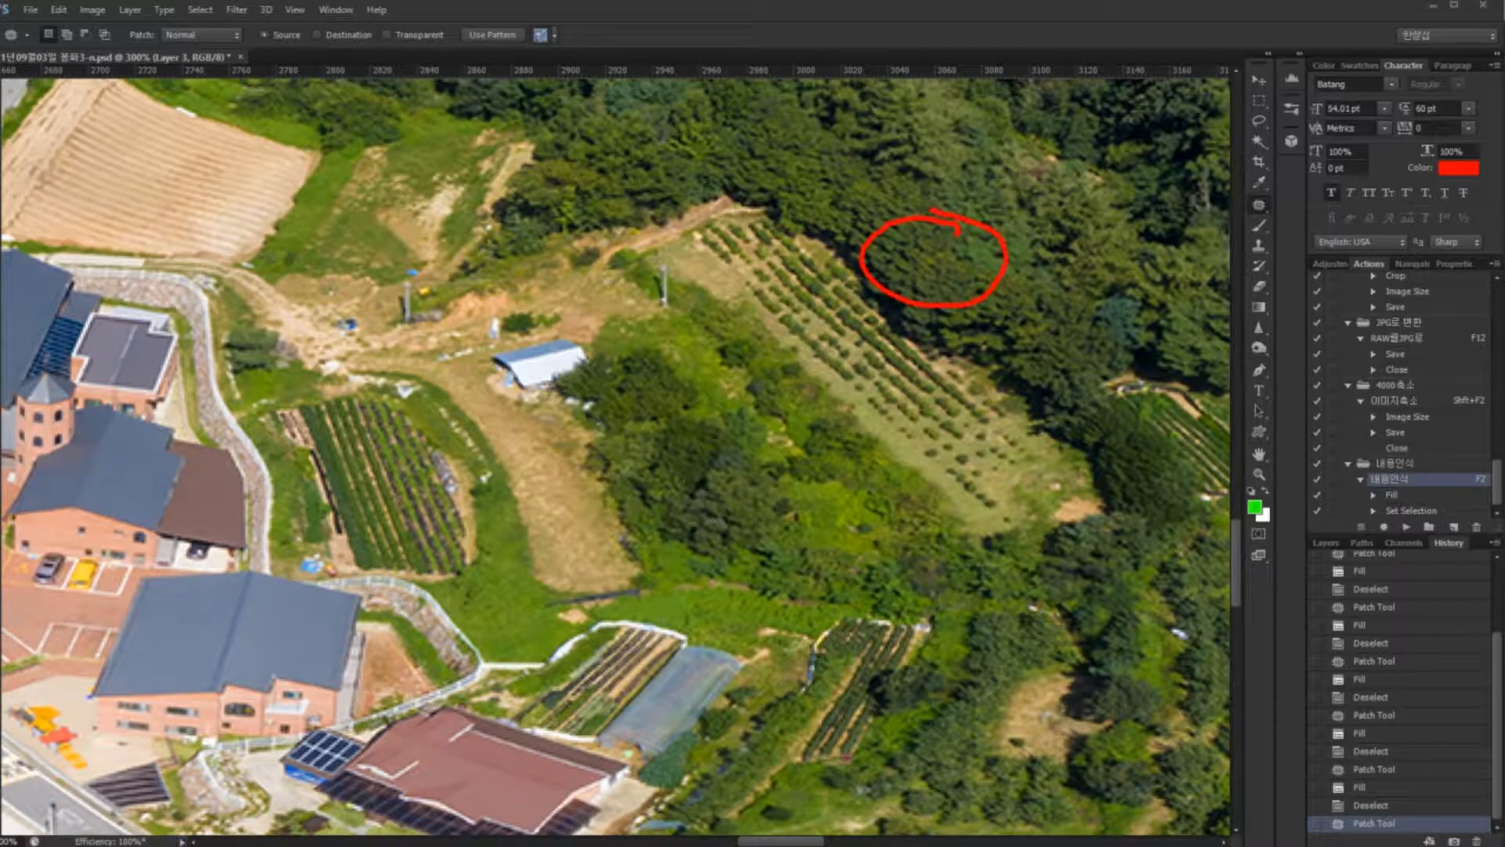
mouse_move(807, 406)
mouse_down()
mouse_move(723, 410)
mouse_move(618, 470)
mouse_move(756, 554)
mouse_move(853, 409)
mouse_up()
mouse_move(482, 345)
mouse_down()
mouse_move(626, 313)
mouse_move(596, 331)
mouse_up()
mouse_move(1027, 365)
mouse_down()
mouse_move(957, 388)
mouse_move(987, 345)
mouse_up()
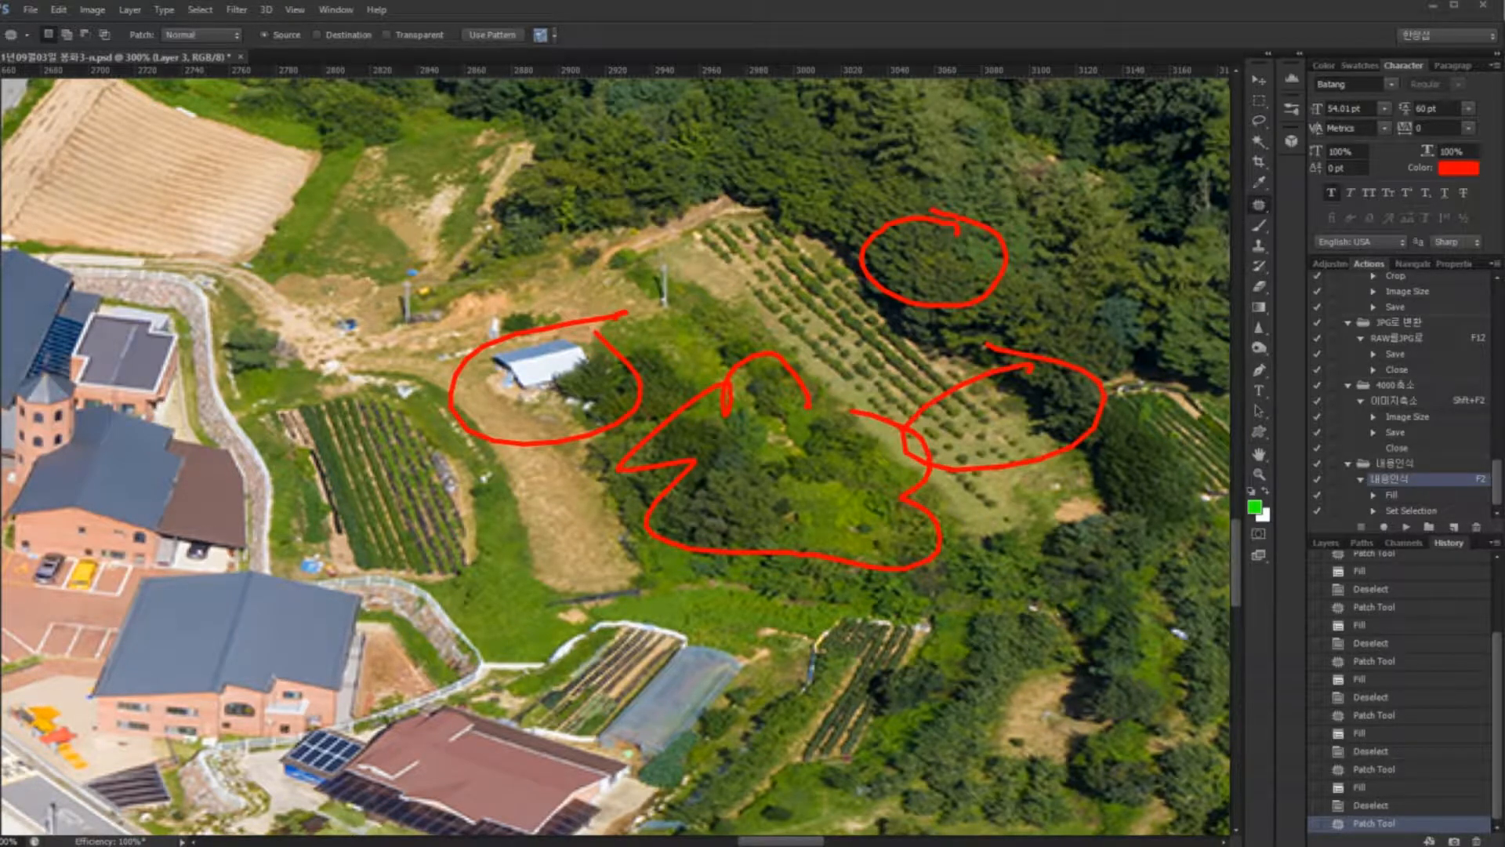
key(Escape)
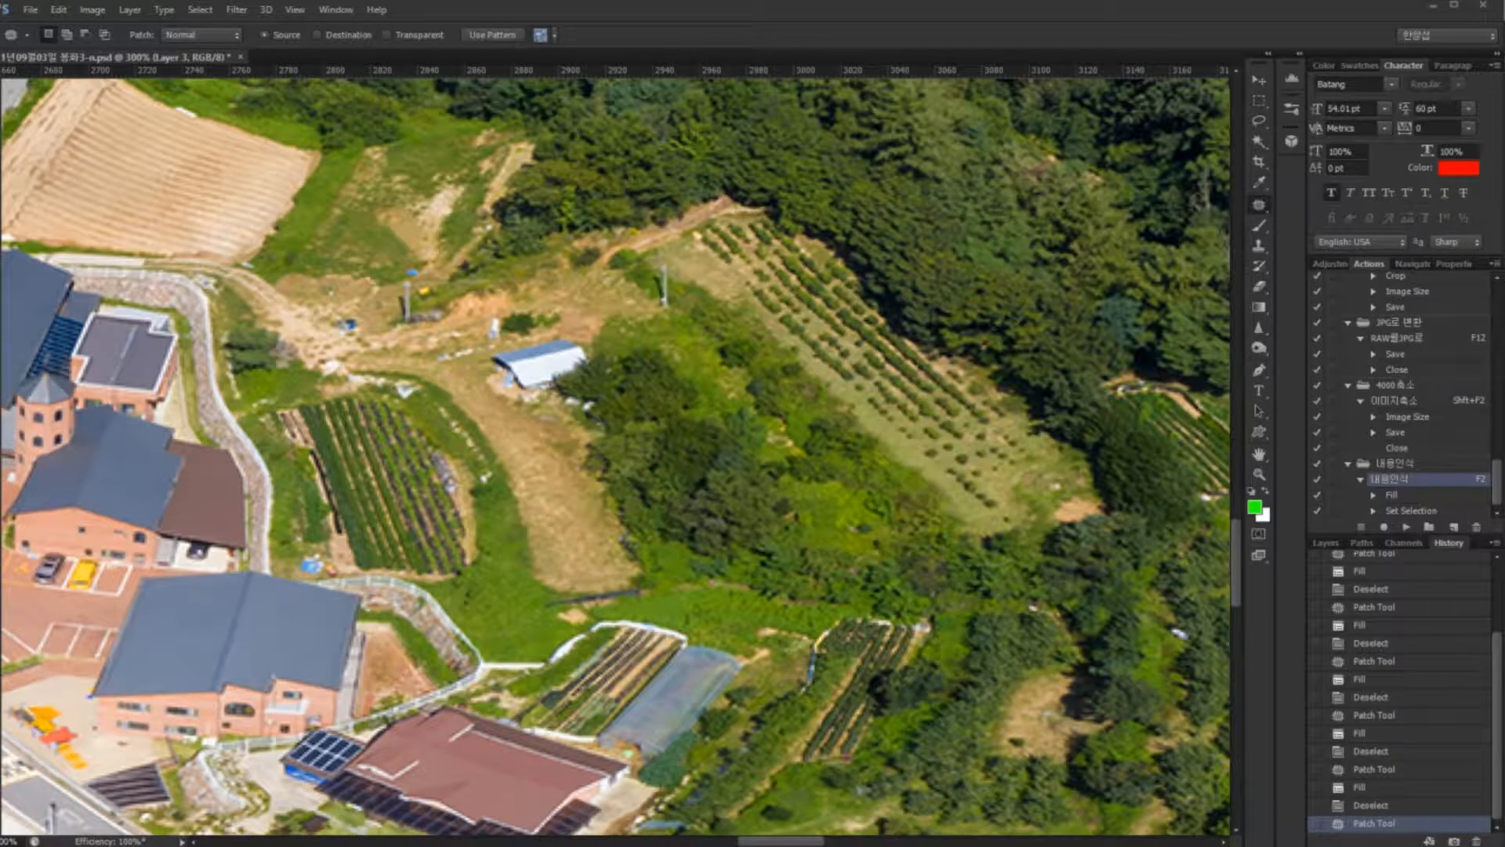
key(ctrl+d)
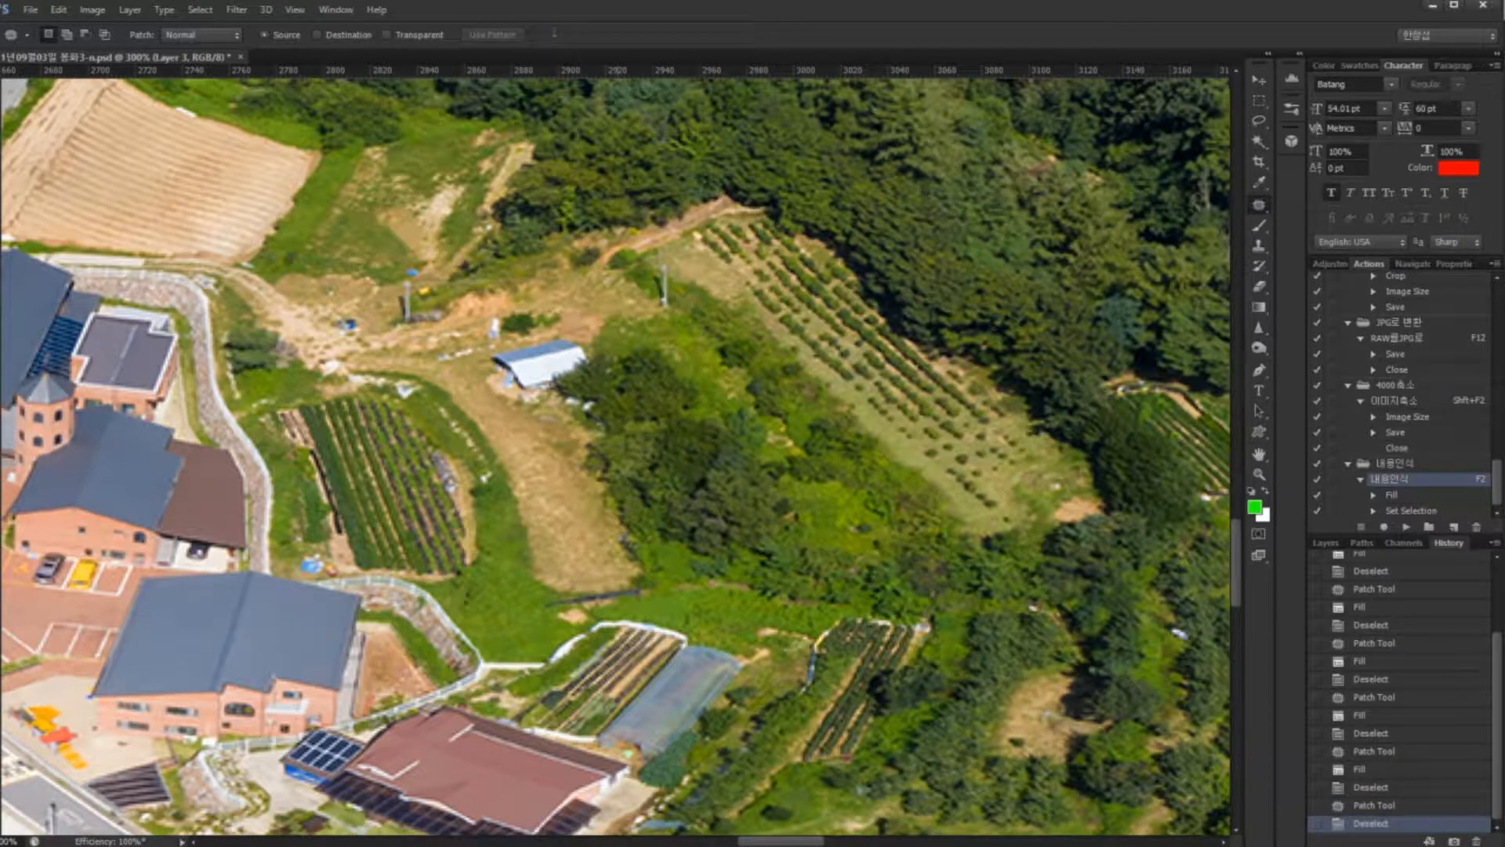
Step: Outline the small blue-roofed shed beside the dirt track and remove it with the 내용인식 action
mouse_move(617, 391)
mouse_down()
mouse_move(472, 395)
mouse_move(474, 351)
mouse_up()
drag(605, 378, 616, 390)
key(F2)
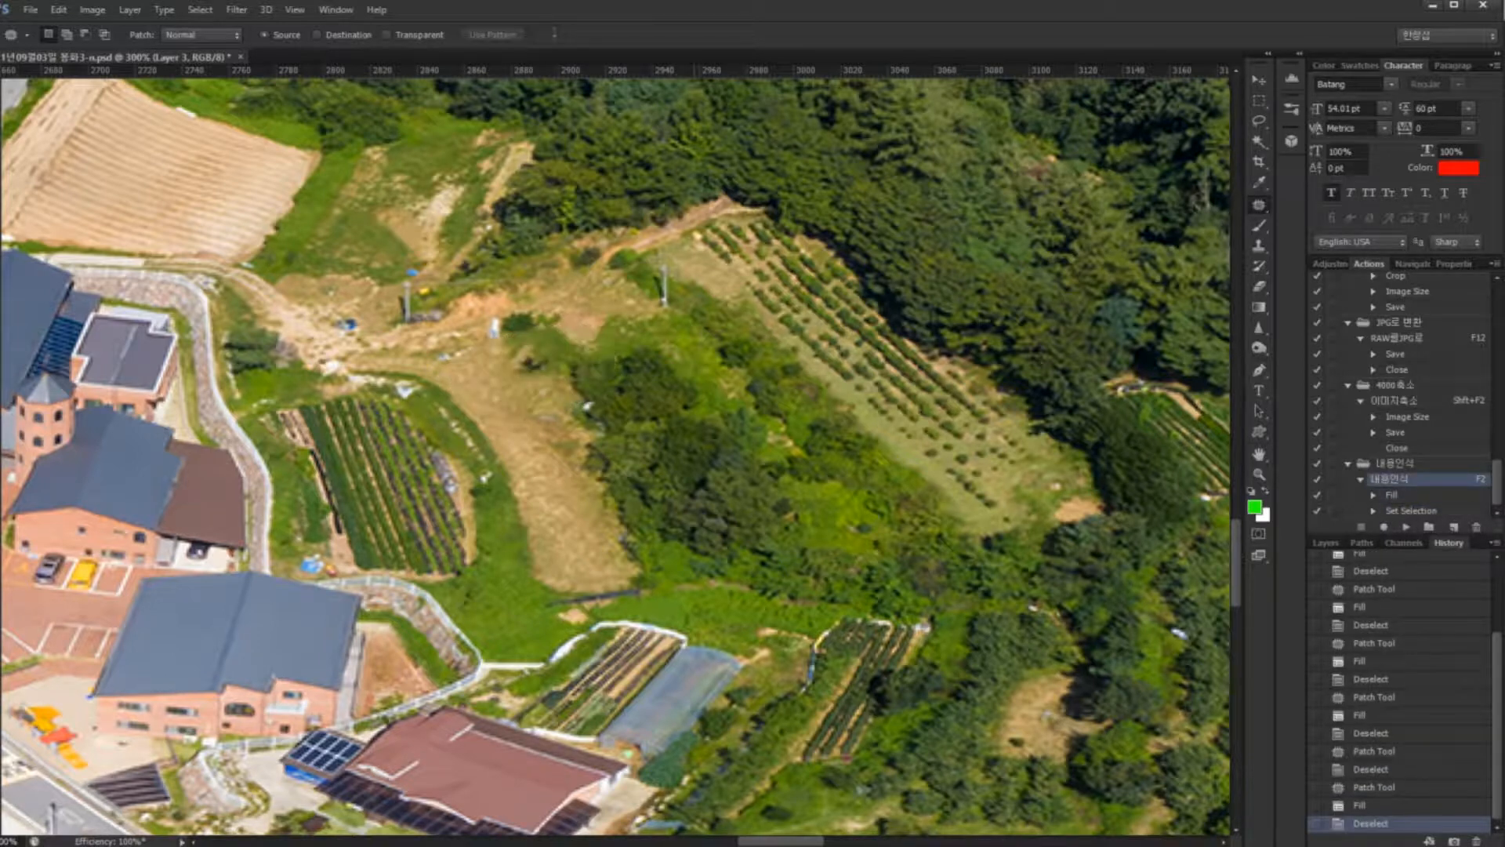
Step: Remove the two utility poles and the small white object between them on the slope, running the 내용인식 action on each outline
mouse_move(663, 265)
mouse_down()
mouse_move(665, 326)
mouse_move(643, 271)
mouse_up()
key(F2)
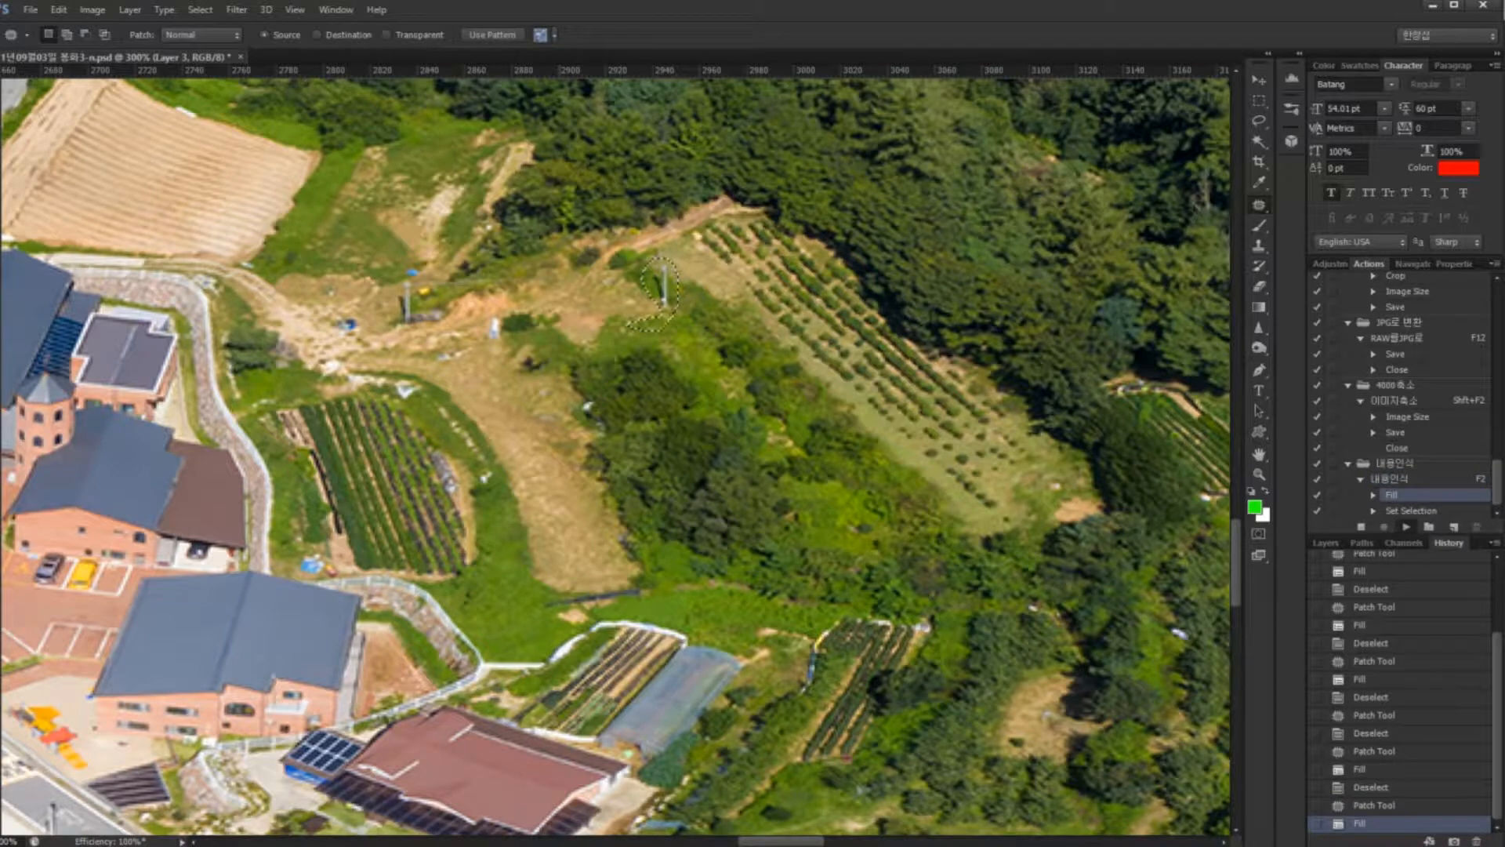
drag(430, 280, 401, 279)
key(F2)
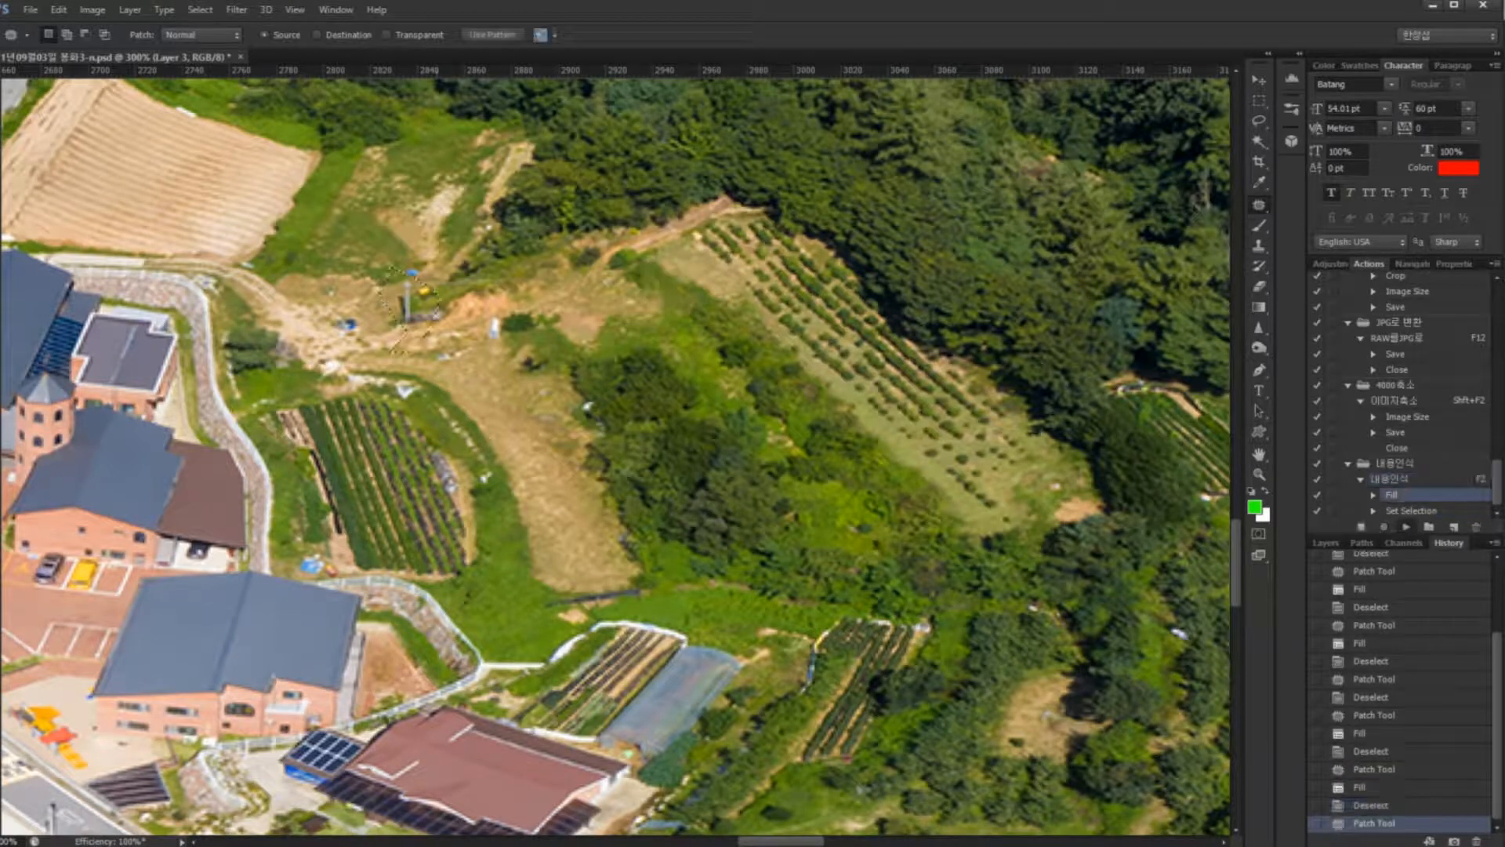
drag(566, 288, 502, 289)
key(F2)
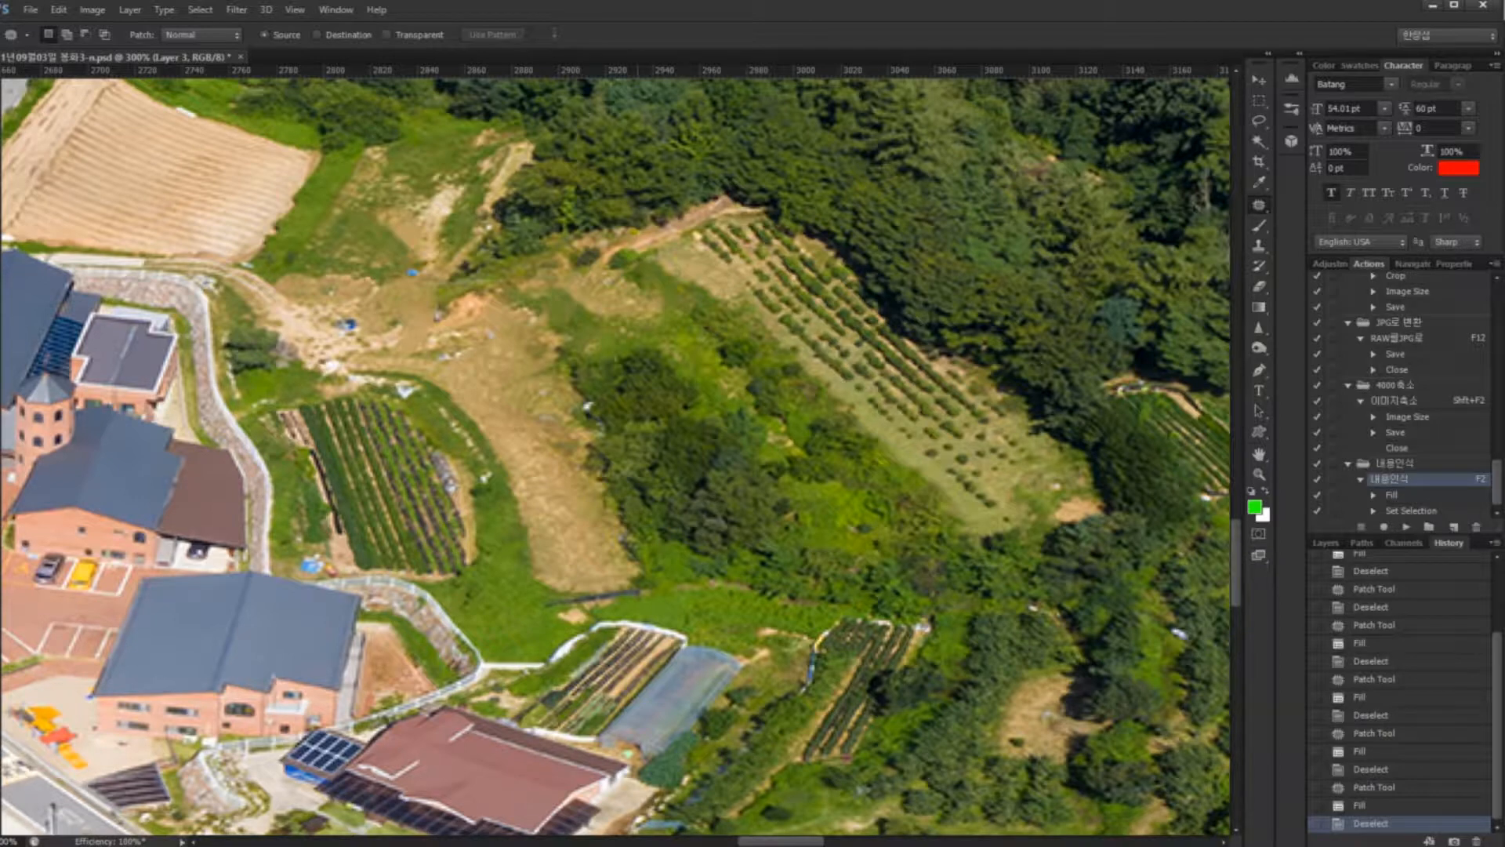
Step: Examine the town's buildings, car parks and streets close up at 300%, then fit the whole panorama in view
drag(471, 392, 904, 350)
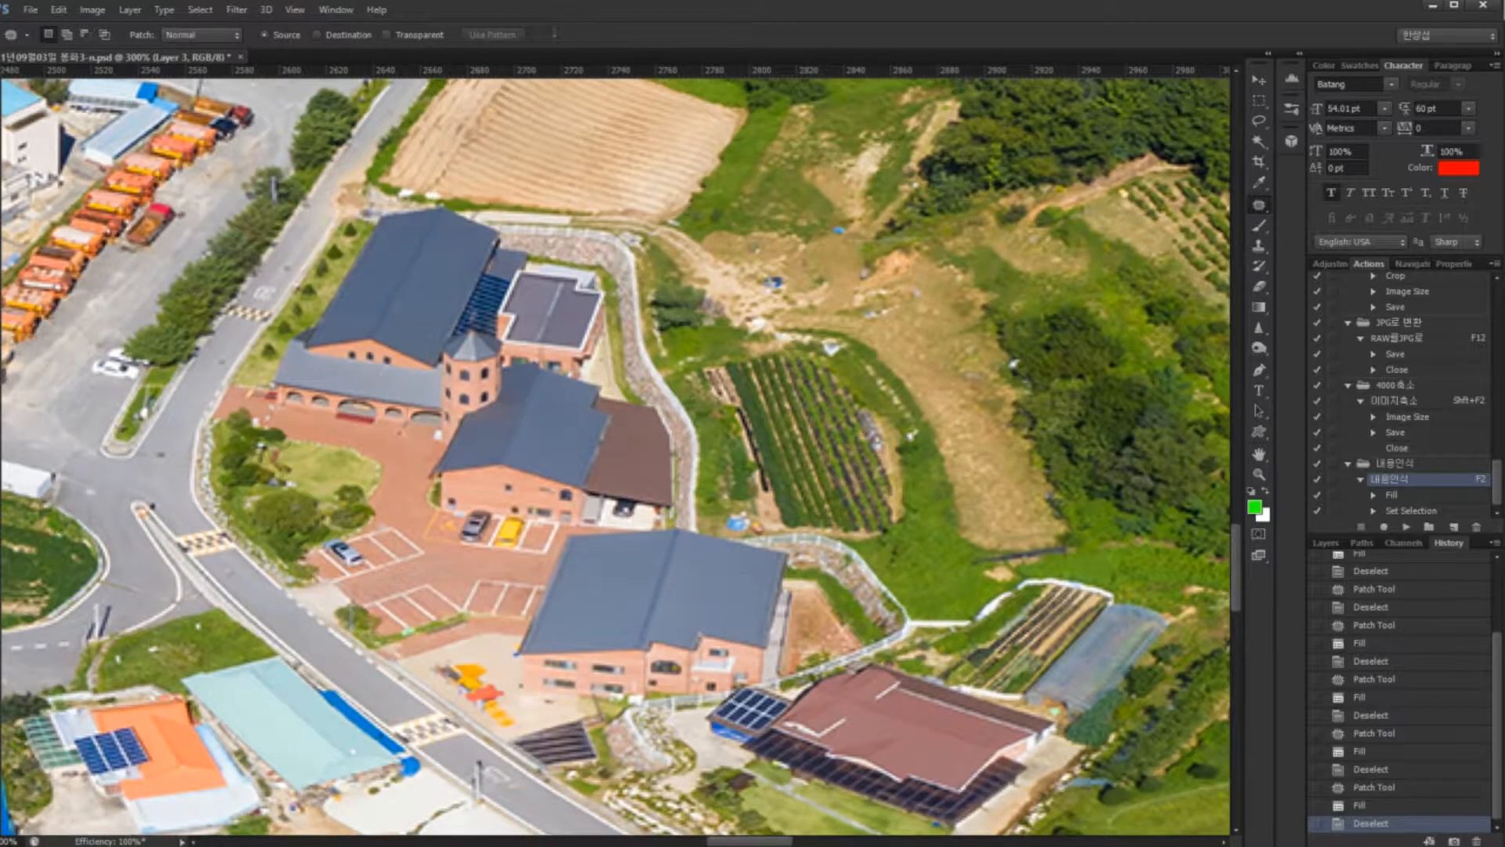
drag(486, 377, 852, 466)
drag(773, 377, 776, 538)
drag(359, 392, 767, 429)
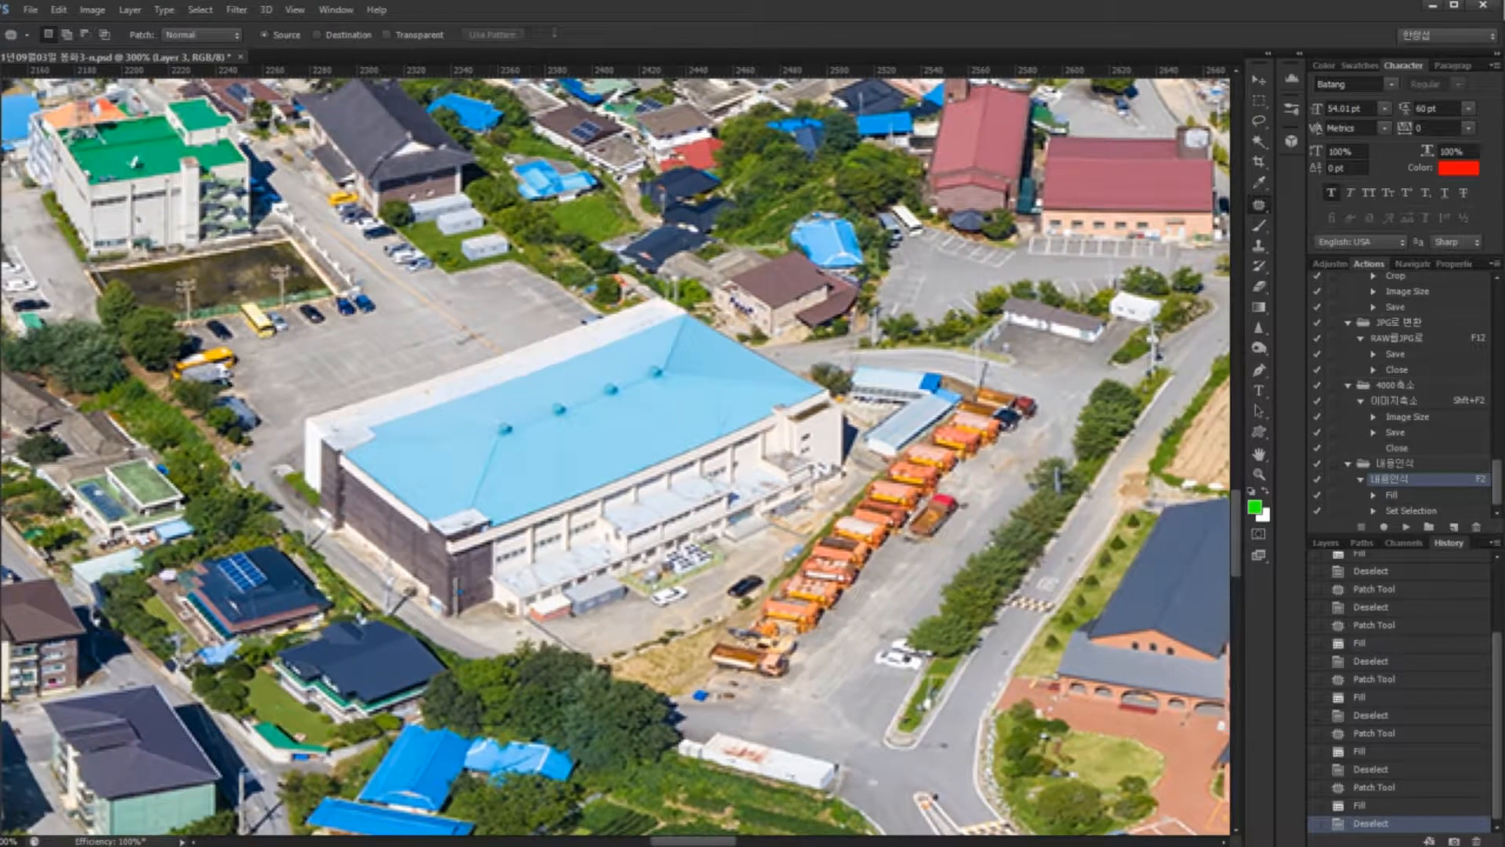
drag(471, 376, 808, 492)
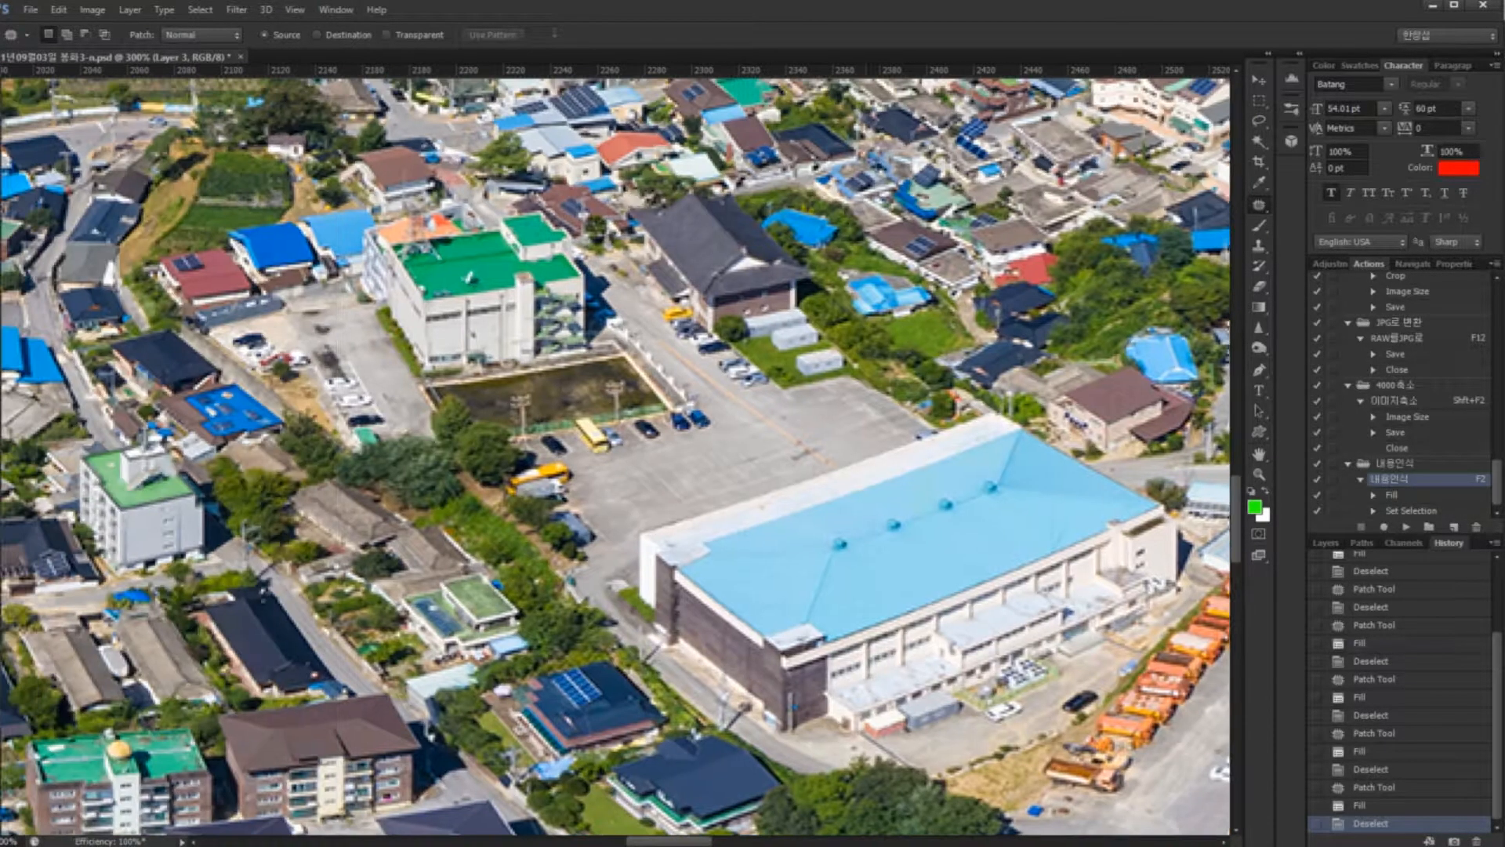
drag(486, 337, 755, 481)
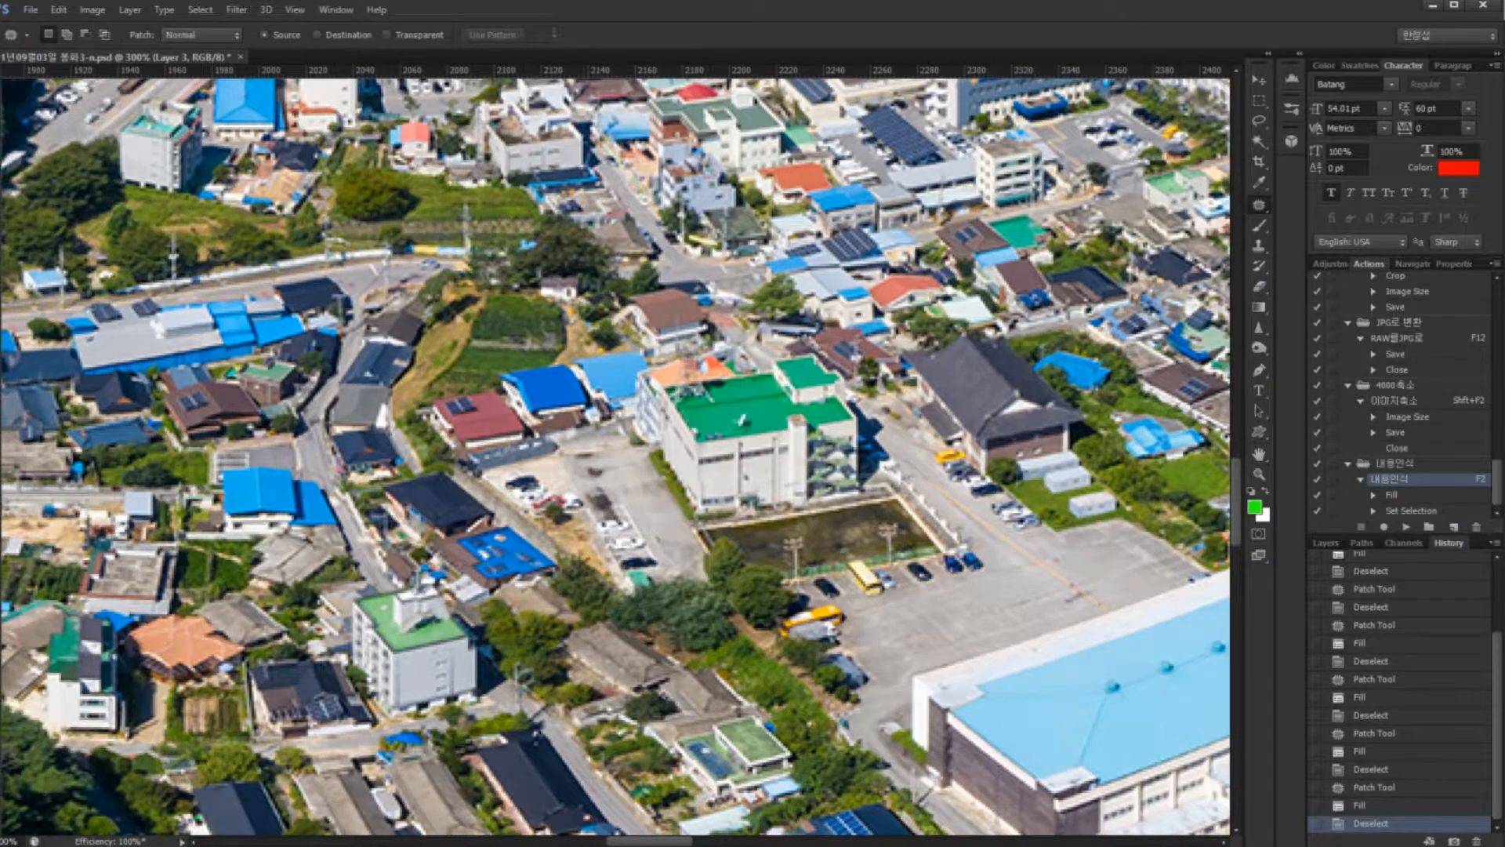
drag(596, 407, 774, 299)
double_click(1259, 454)
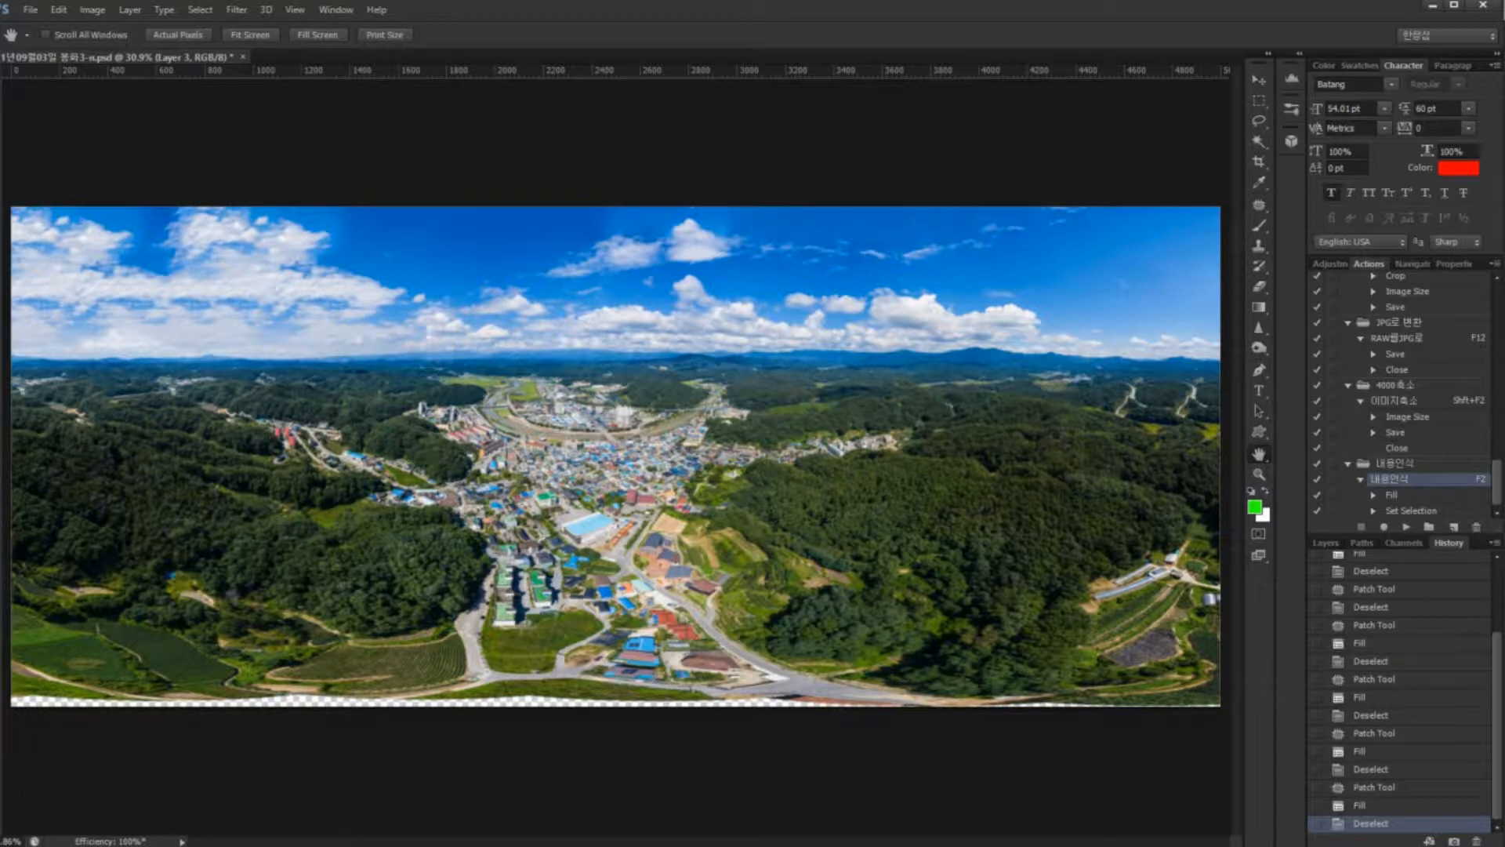
Step: Outline an area across the central horizon with the Patch Tool, view its Content-Aware Fill settings, and discard both the fill and selection
click(1259, 205)
mouse_move(634, 405)
mouse_down()
mouse_move(530, 368)
mouse_move(606, 431)
mouse_up()
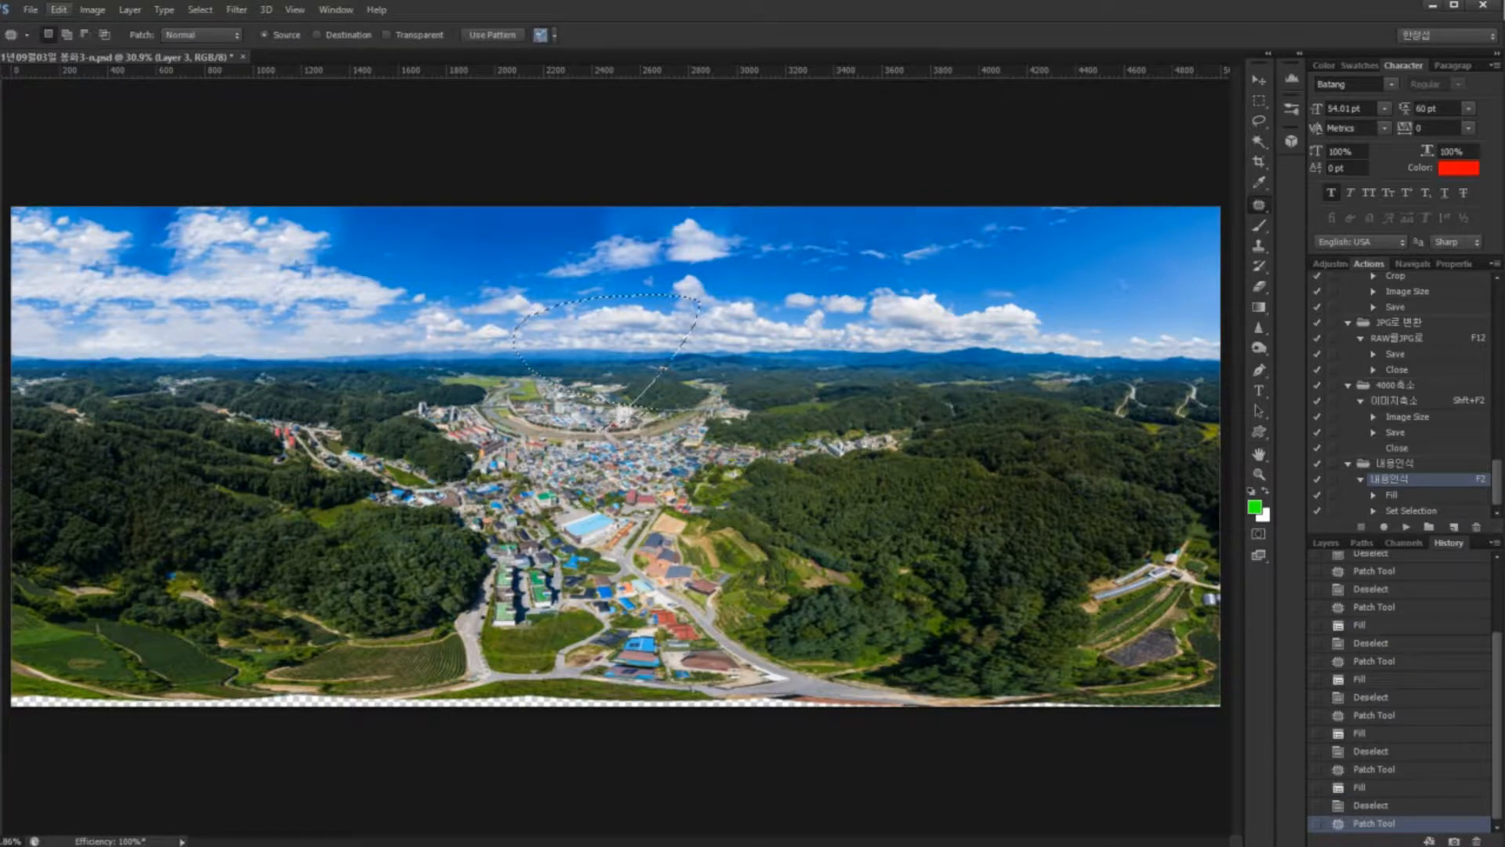
click(59, 9)
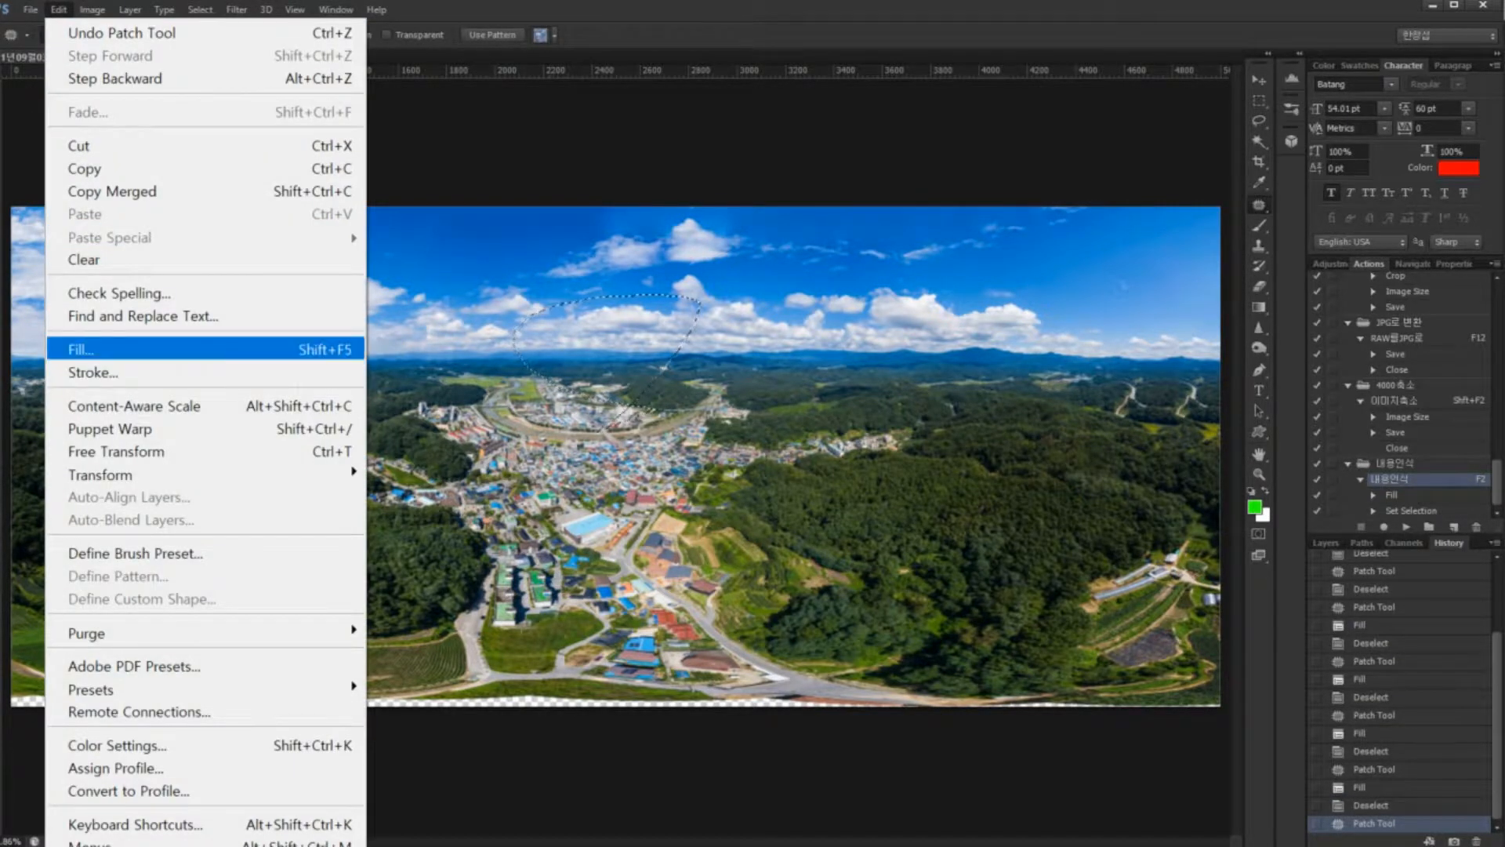
click(80, 349)
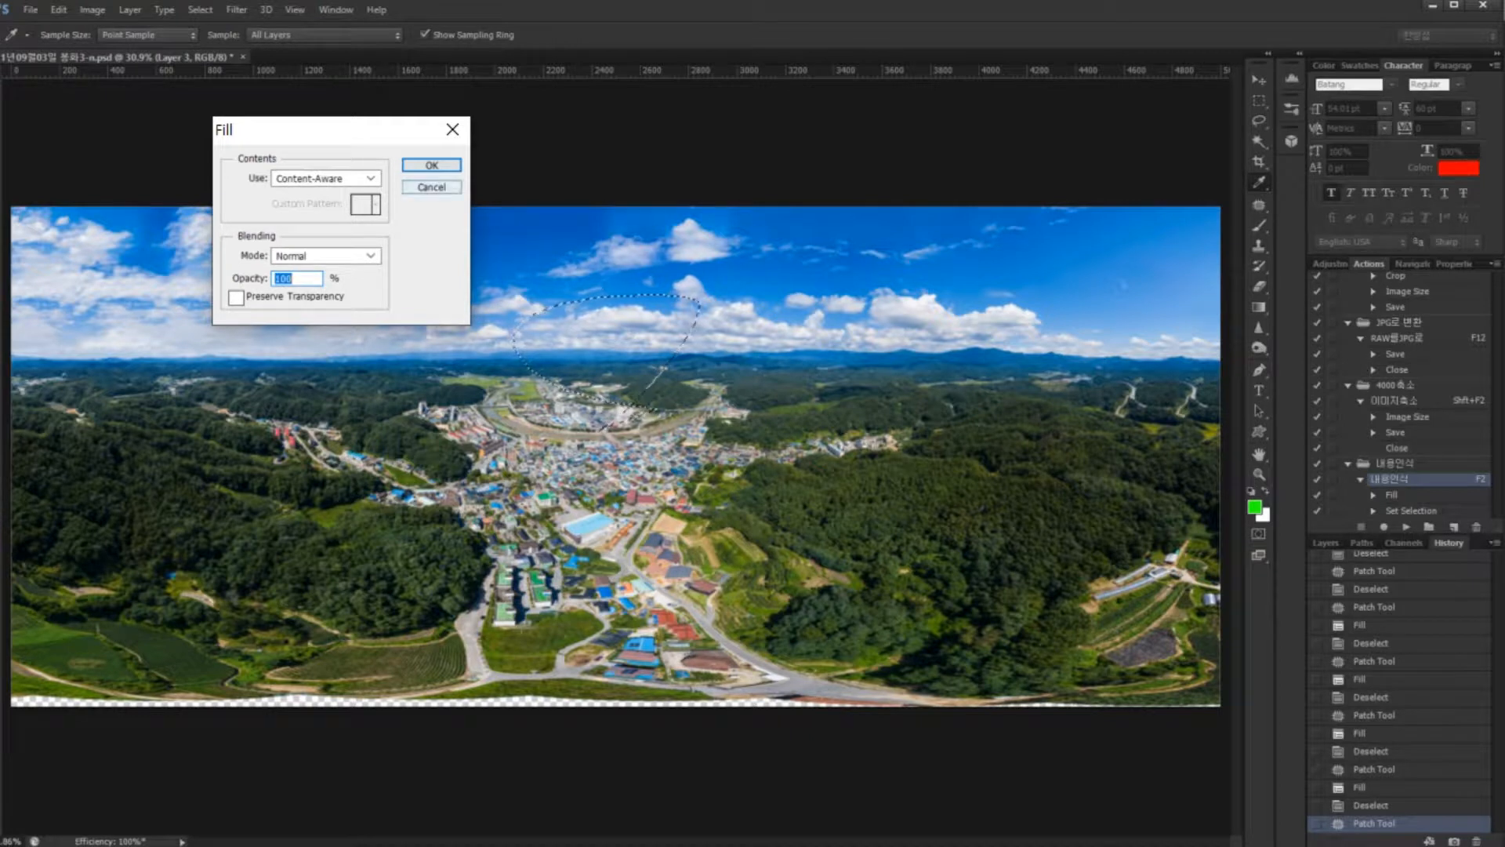
key(Escape)
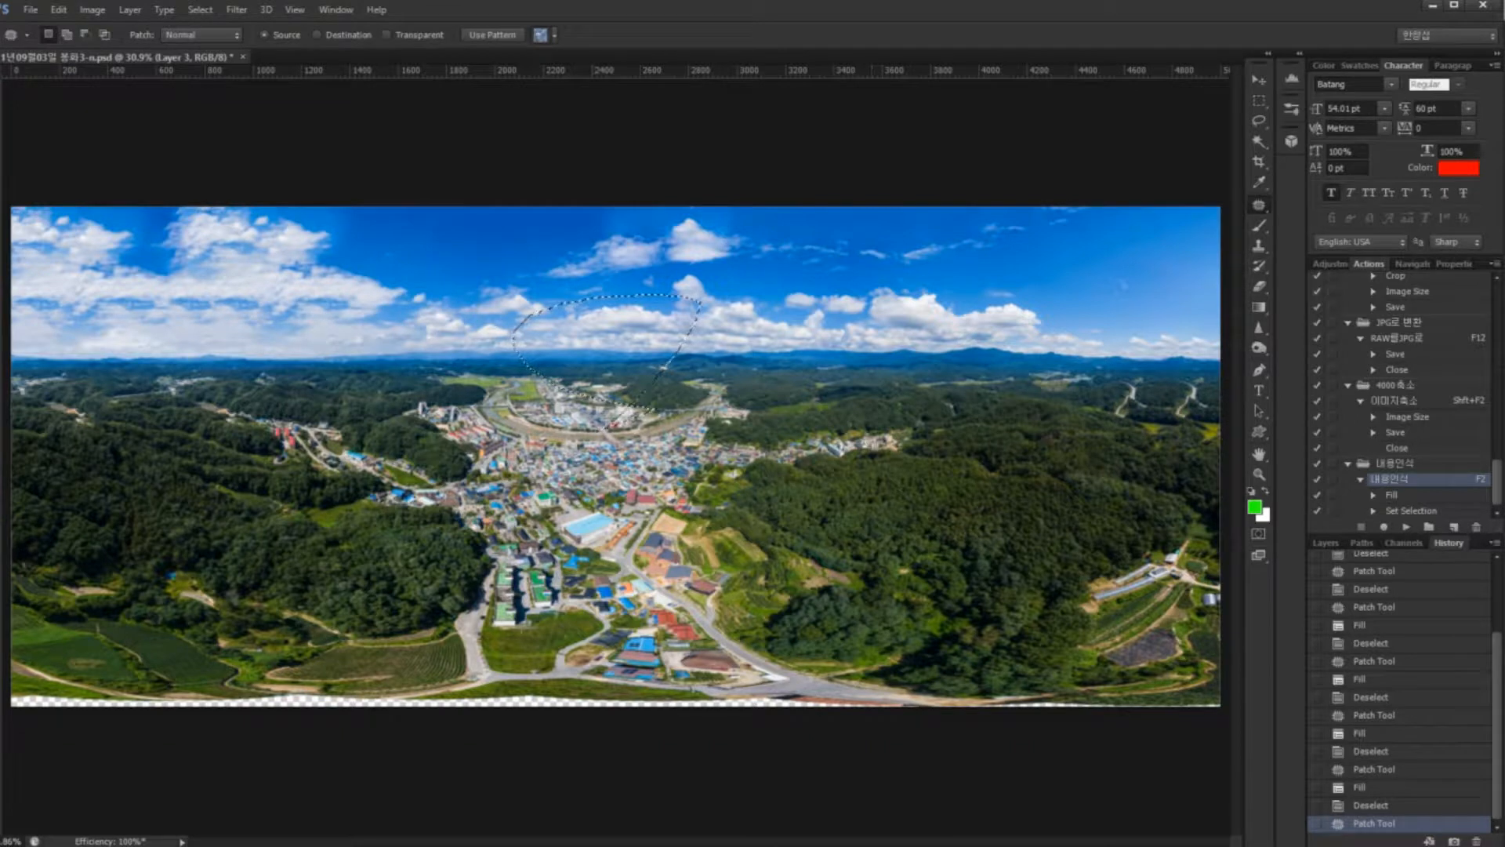
key(ctrl+d)
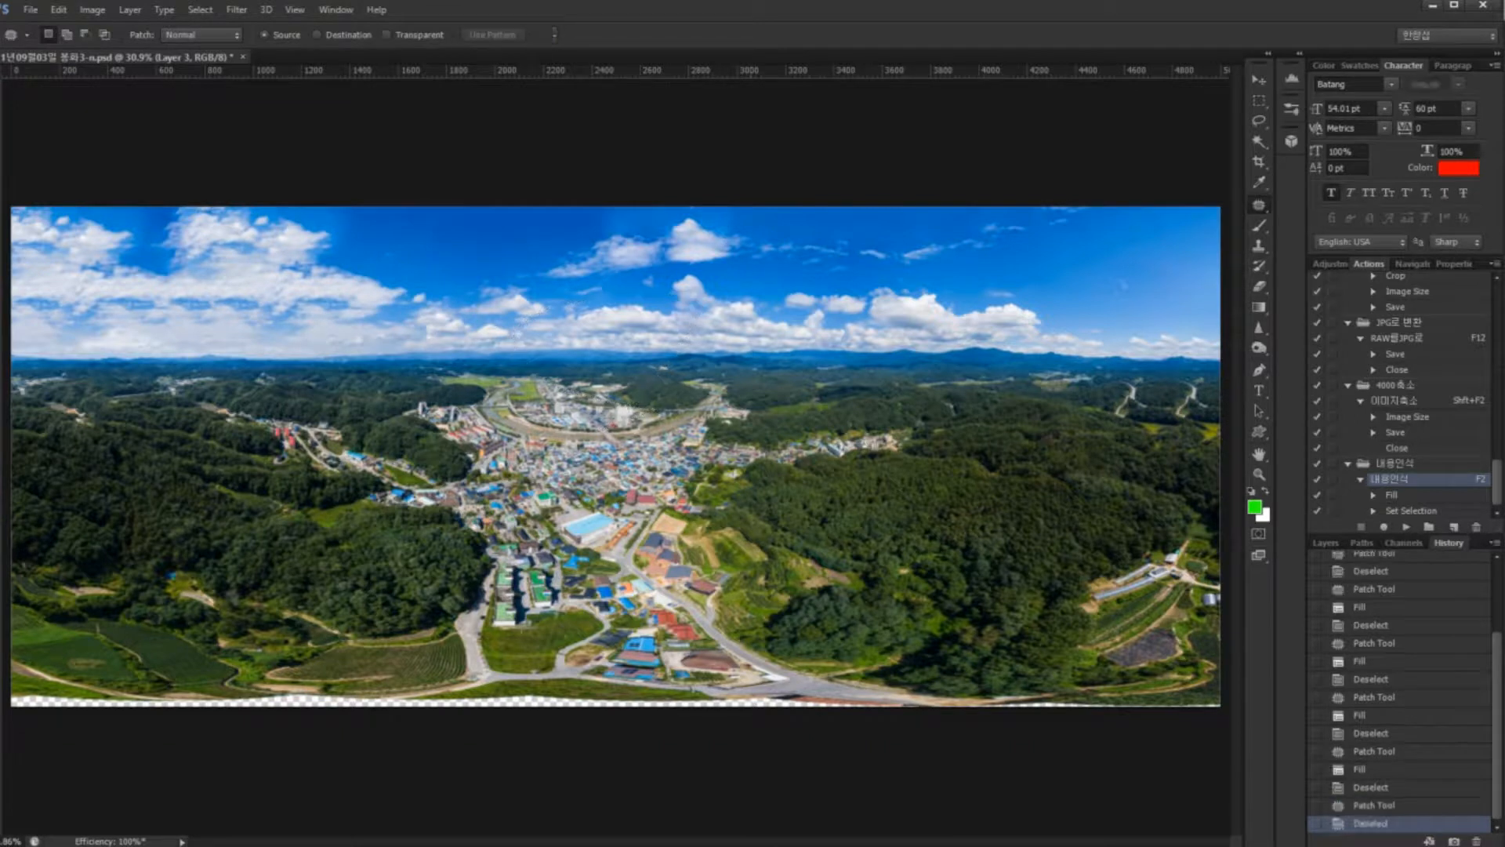
mouse_move(1451, 508)
mouse_down()
mouse_move(1361, 501)
mouse_move(1361, 473)
mouse_move(1418, 466)
mouse_move(1454, 503)
mouse_move(1375, 505)
mouse_move(1364, 467)
mouse_up()
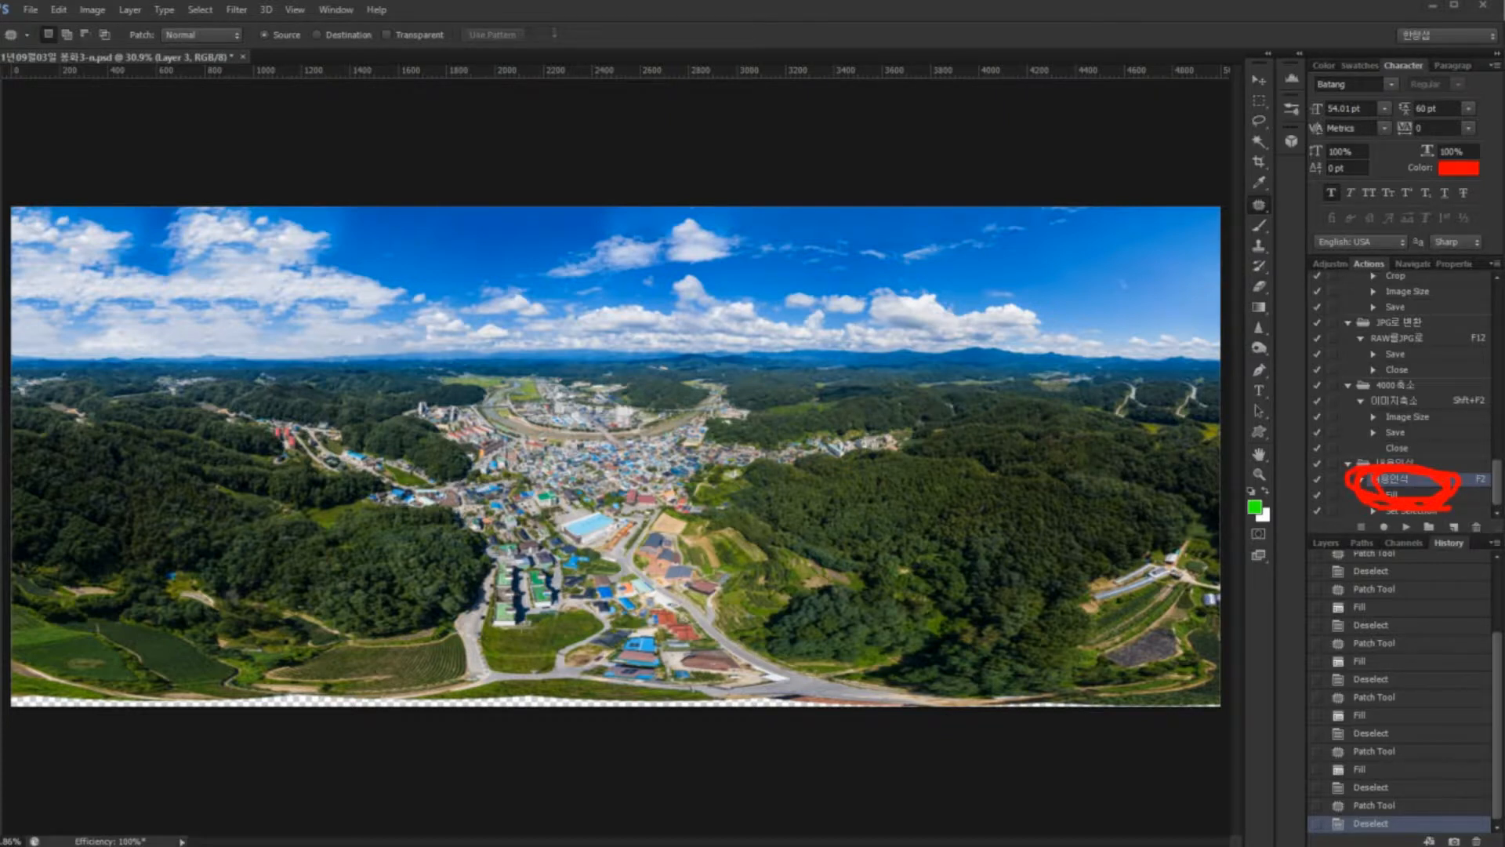
drag(1039, 409, 1043, 409)
mouse_move(540, 394)
mouse_down()
mouse_move(520, 305)
mouse_move(499, 412)
mouse_up()
drag(145, 406, 156, 431)
drag(475, 622, 496, 633)
drag(907, 641, 919, 641)
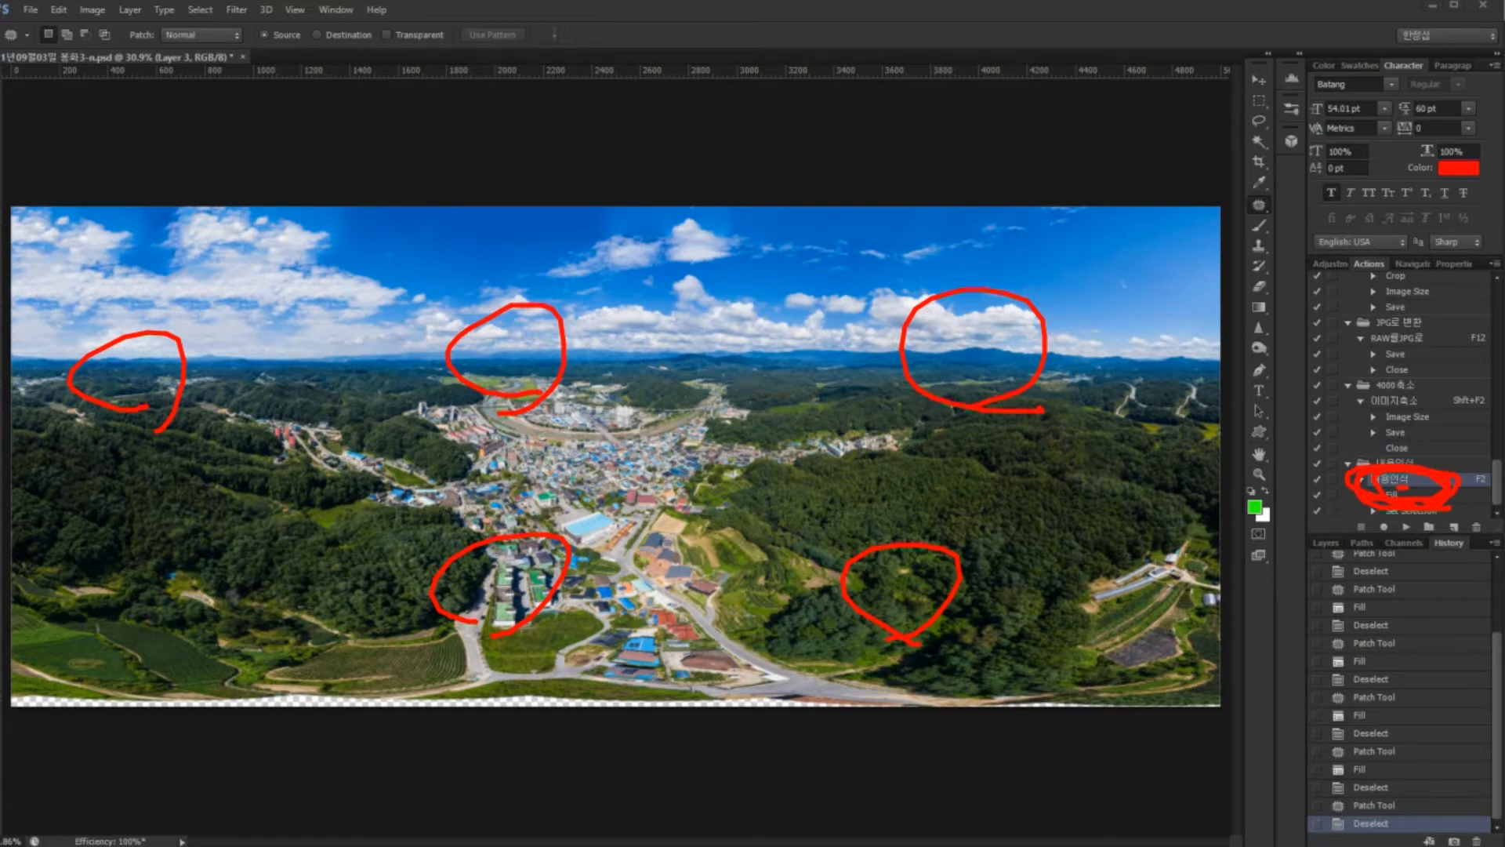
key(Escape)
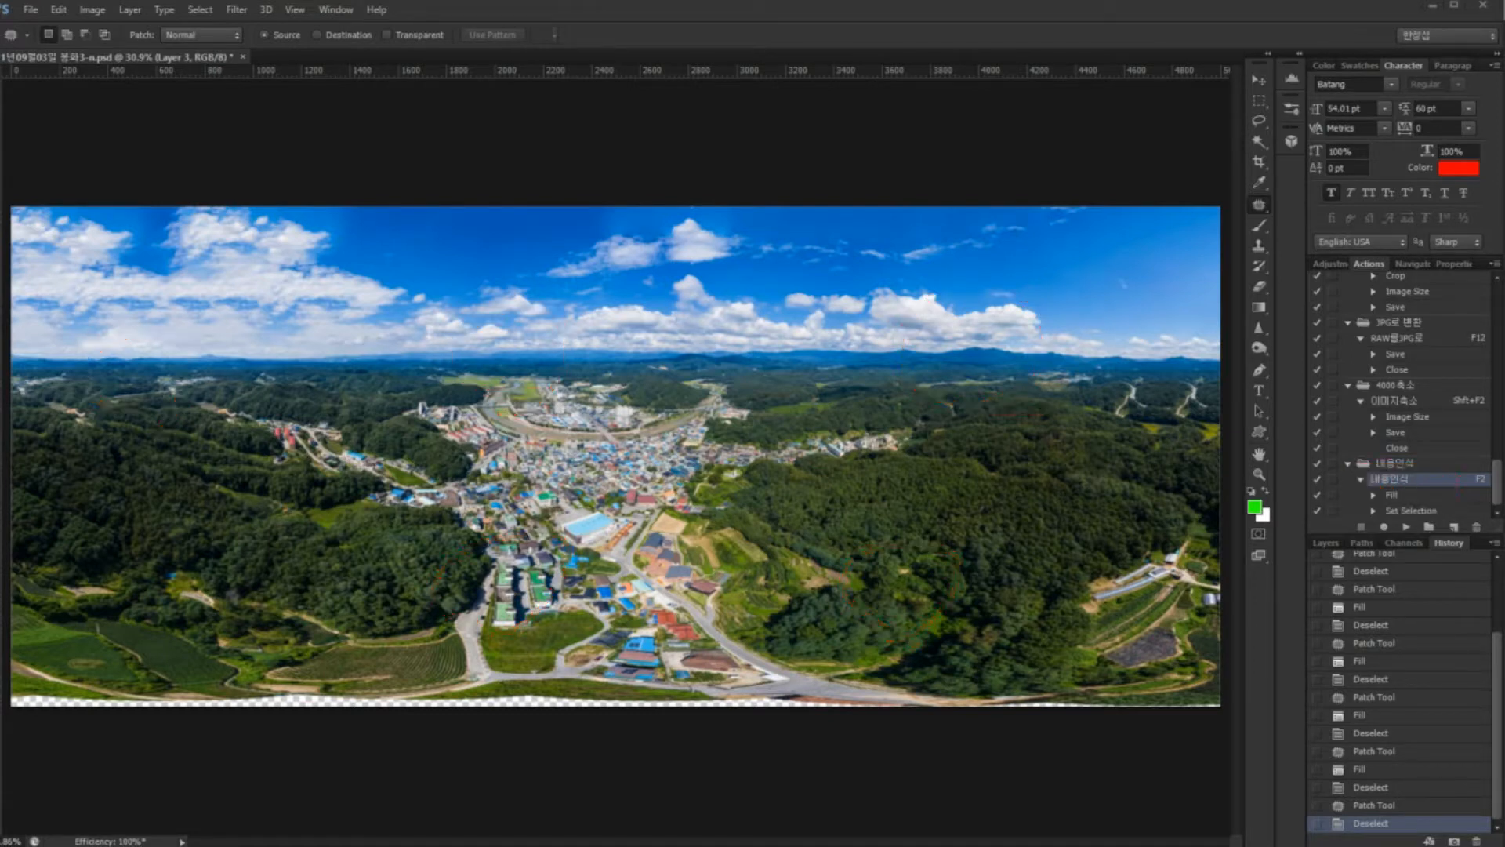